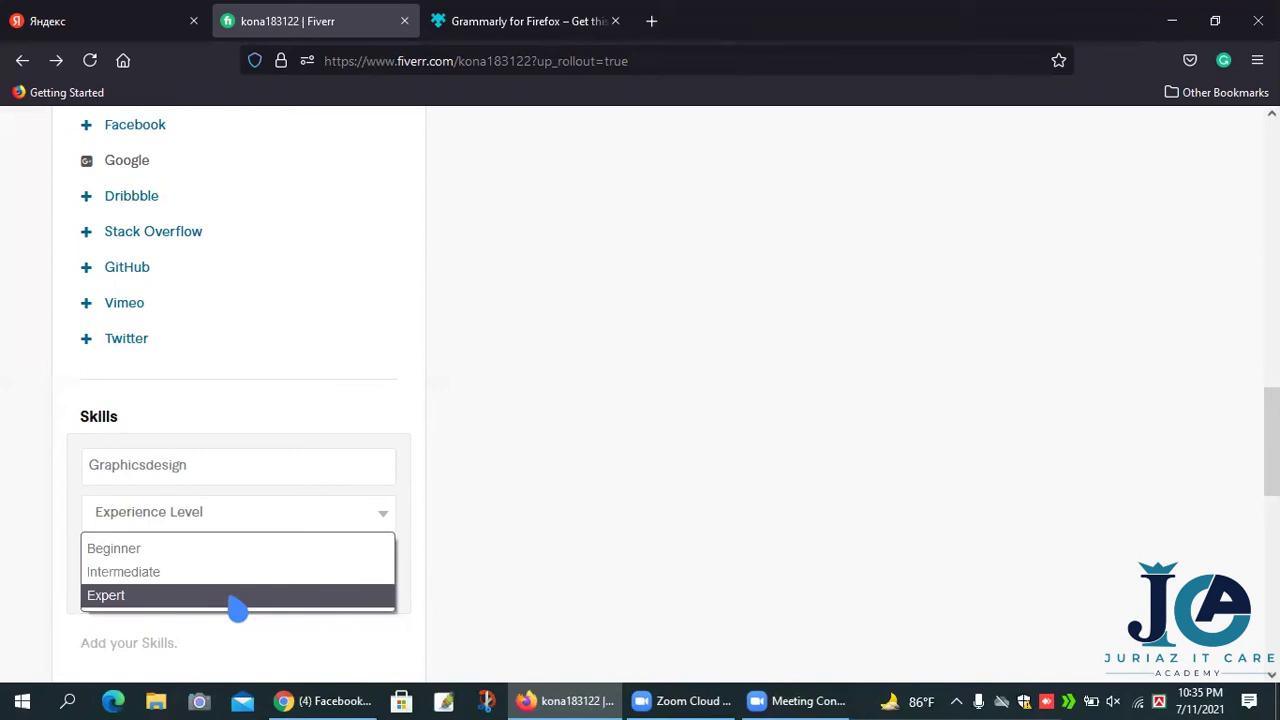
Step: Add the skill Graphicsdesign with the experience level Expert to the profile's Skills section
left_click(234, 598)
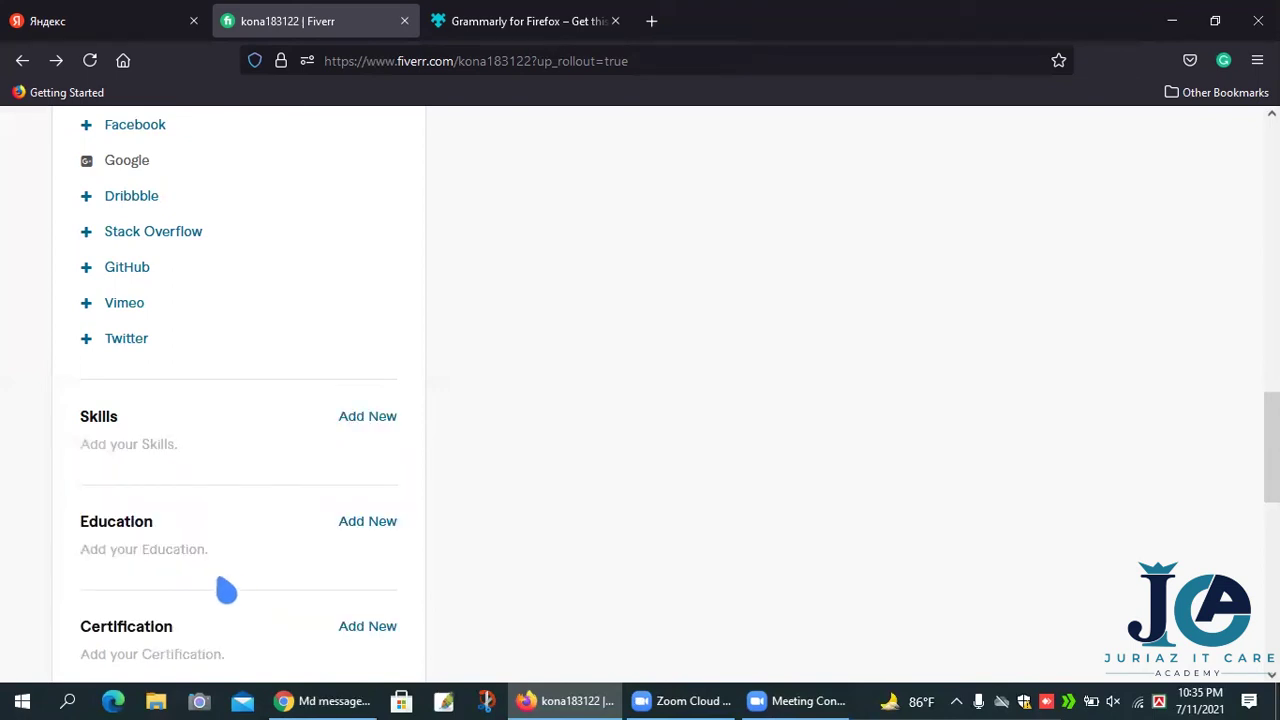
left_click(370, 418)
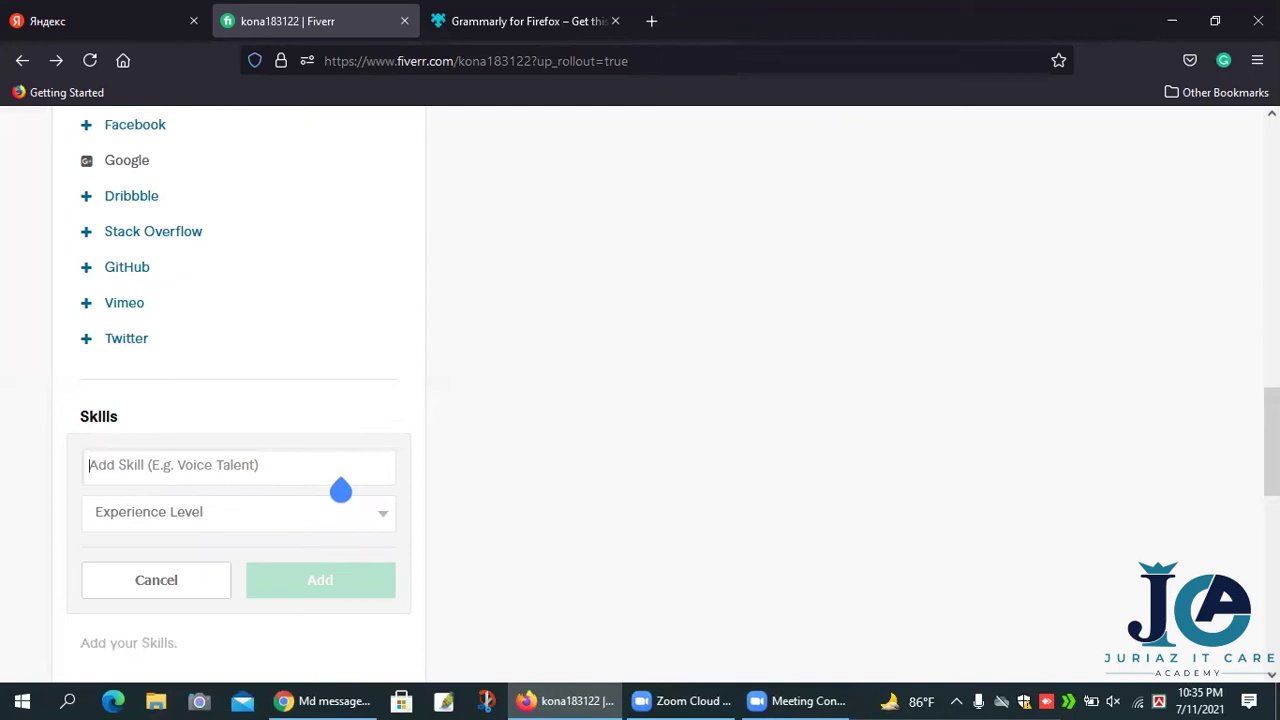
left_click(373, 521)
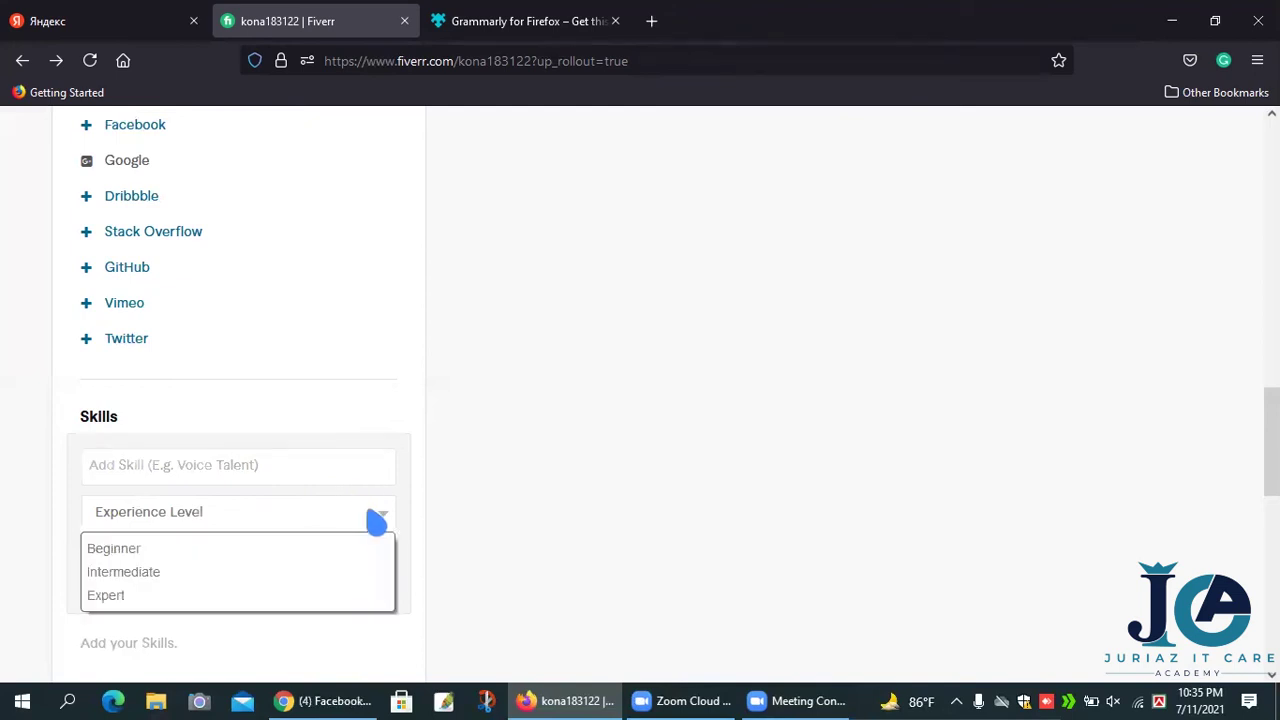
left_click(213, 598)
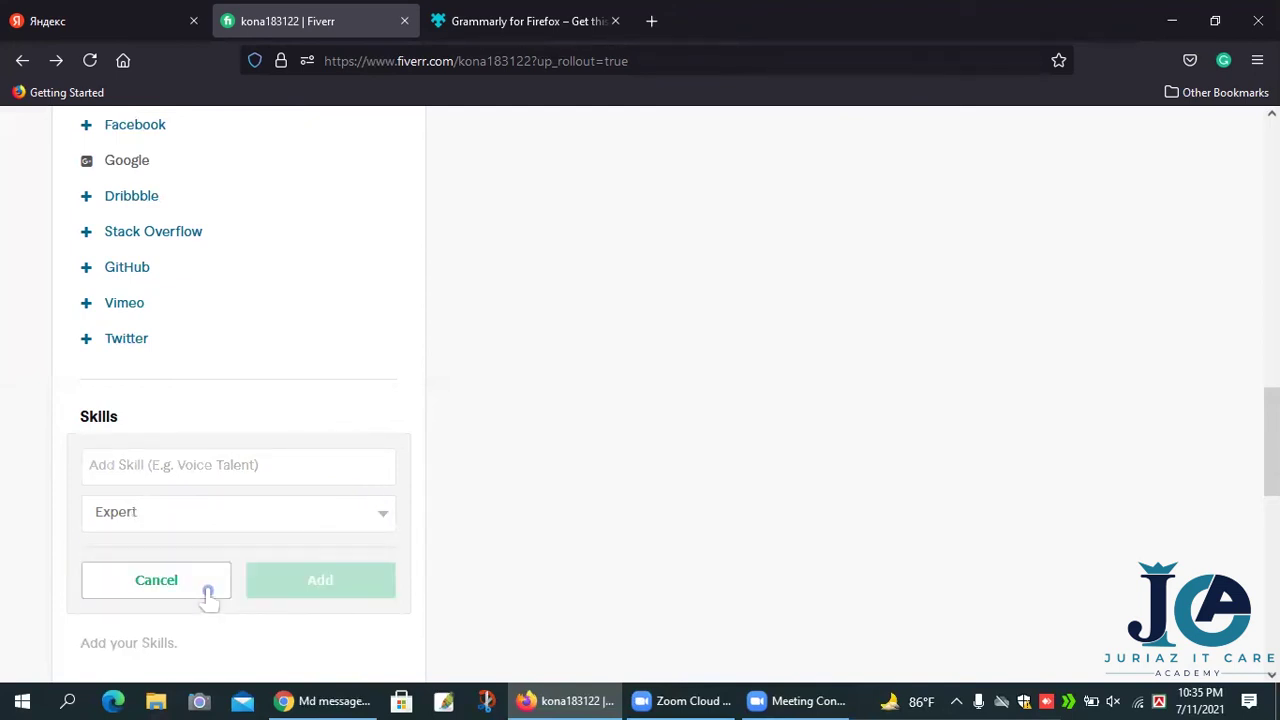
left_click(245, 477)
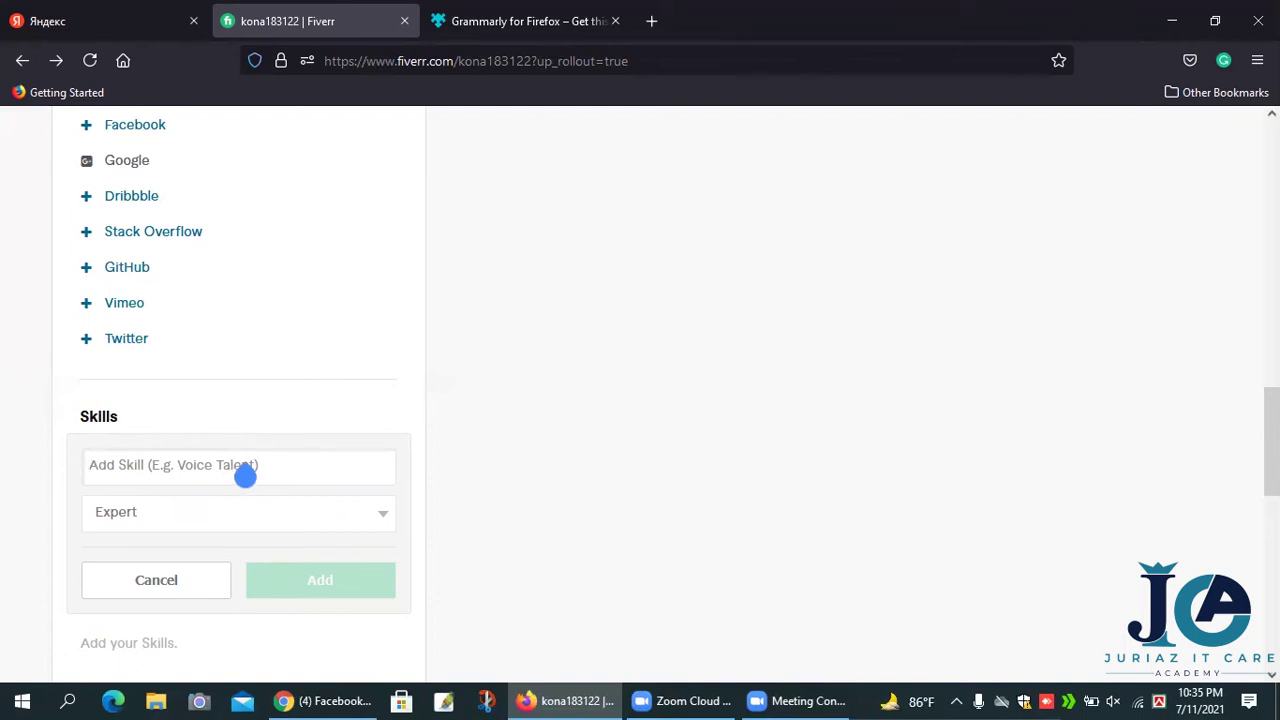
type("Gr")
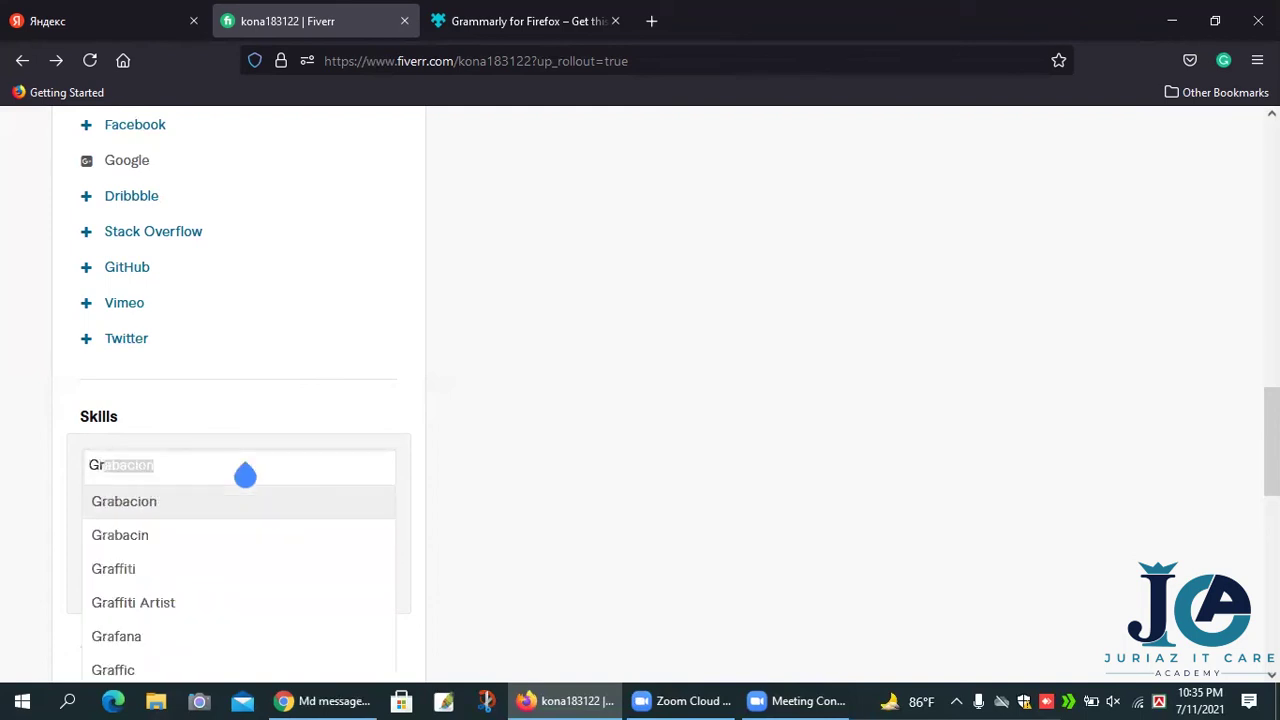
type("ap")
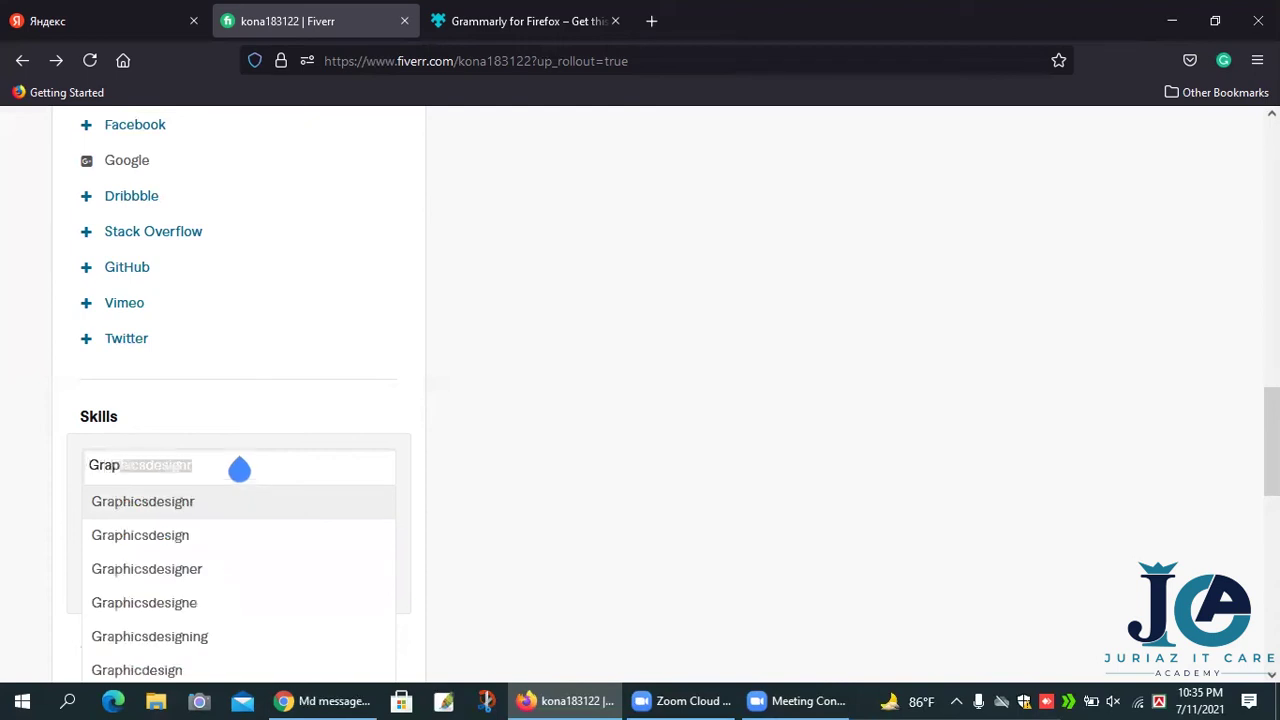
left_click(163, 550)
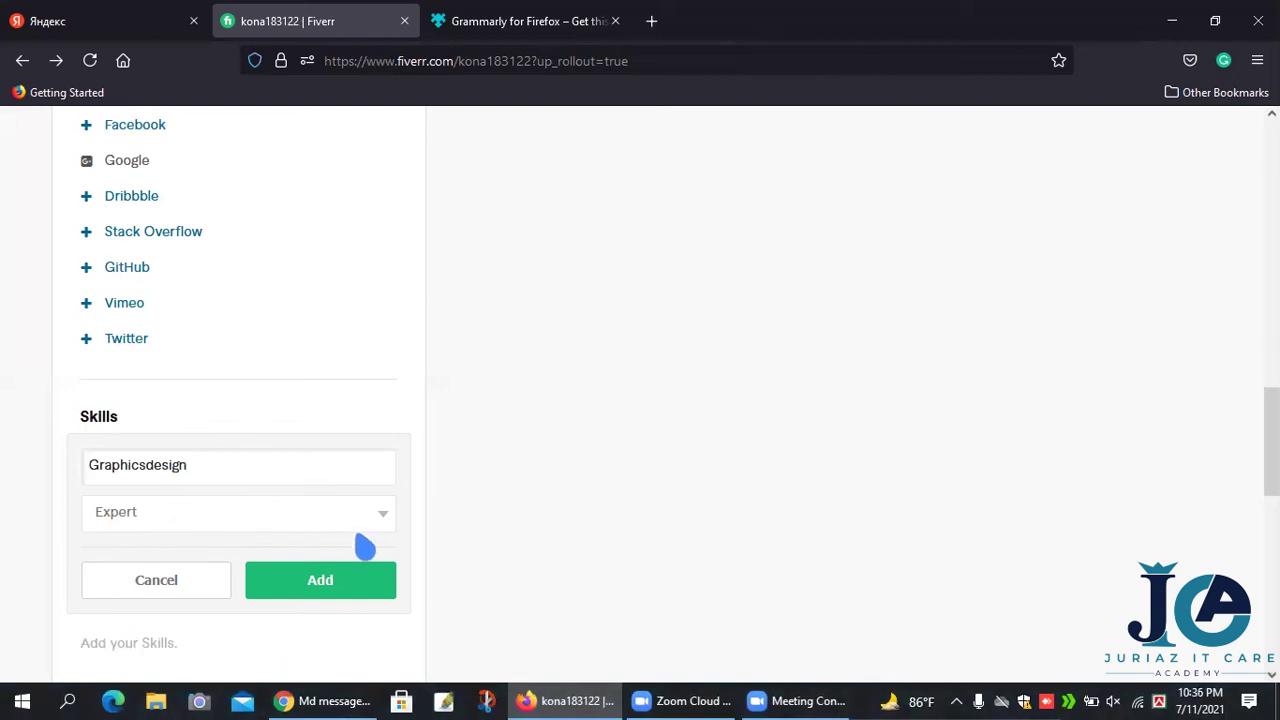
left_click(325, 583)
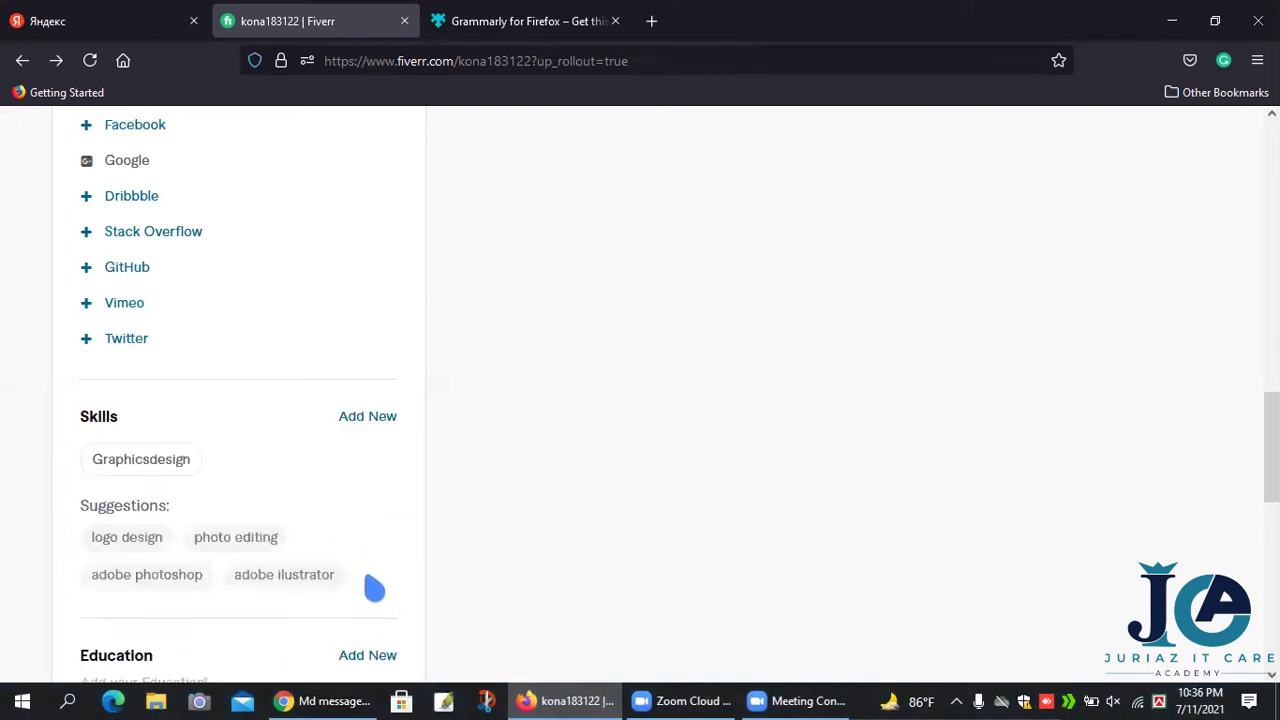
Step: Open a new entry in the Education section and view its country of college/university options
scroll(374, 596, "down", 2)
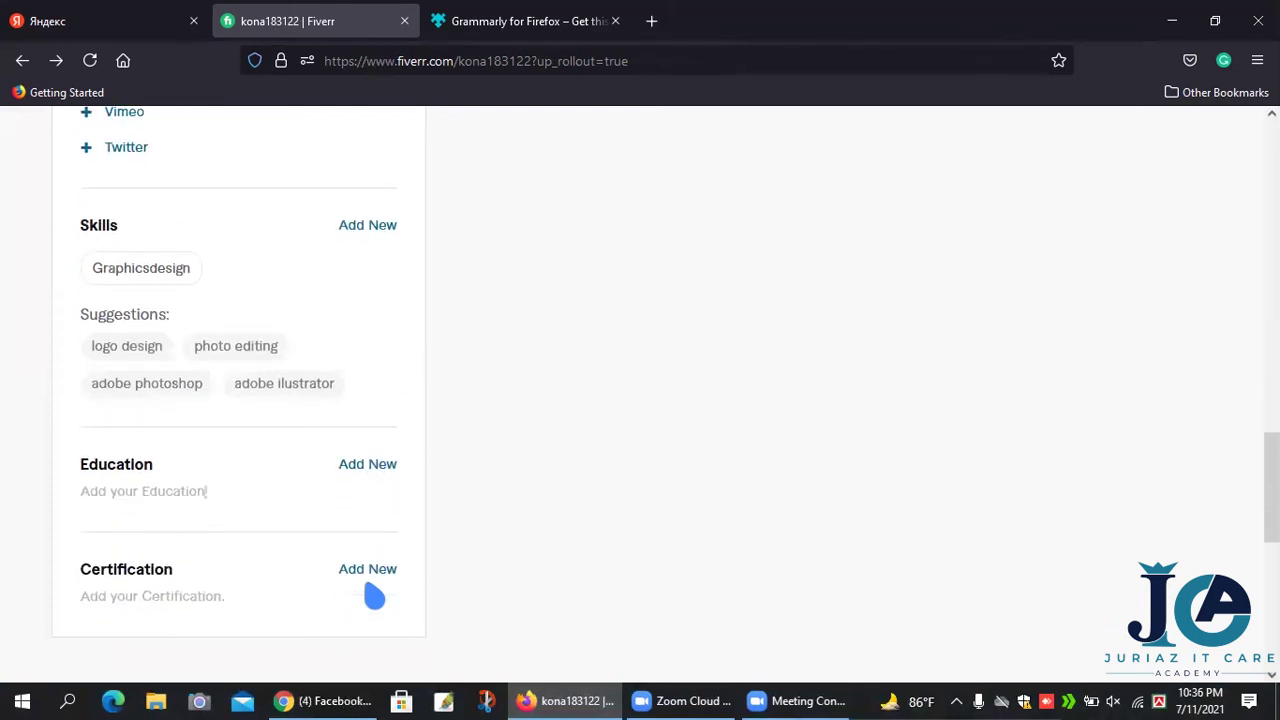
left_click(383, 468)
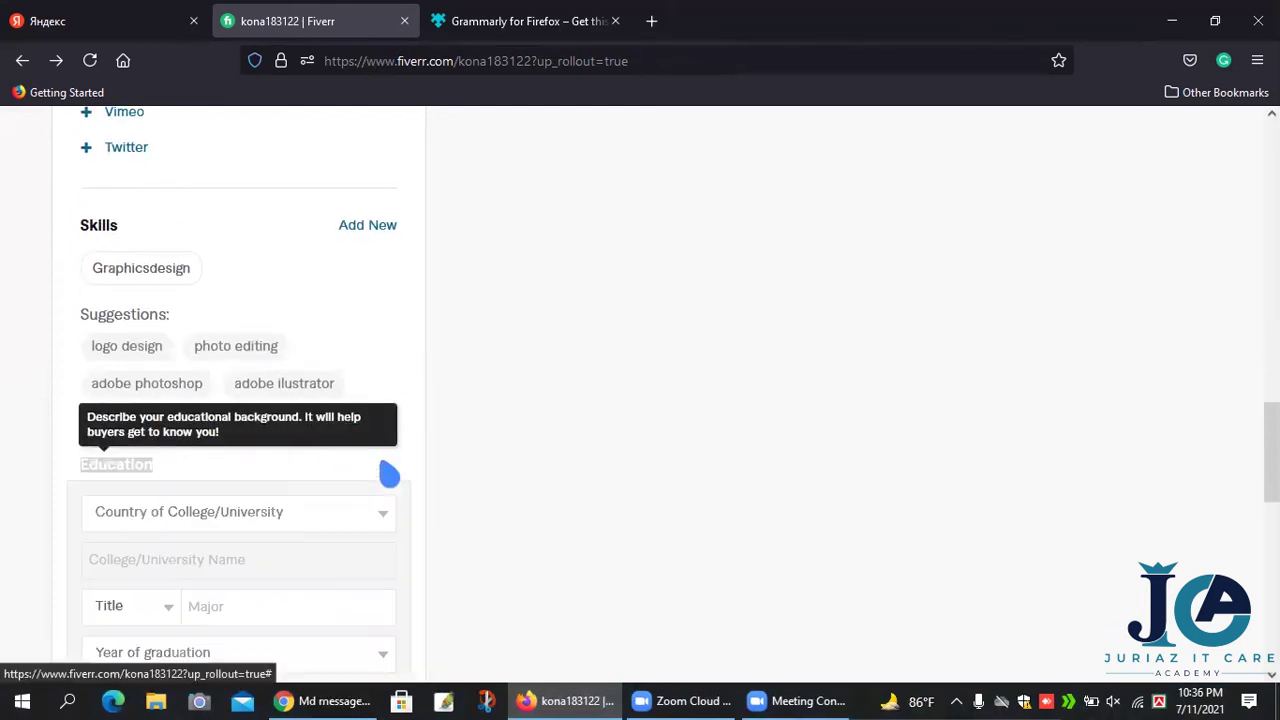
left_click(386, 522)
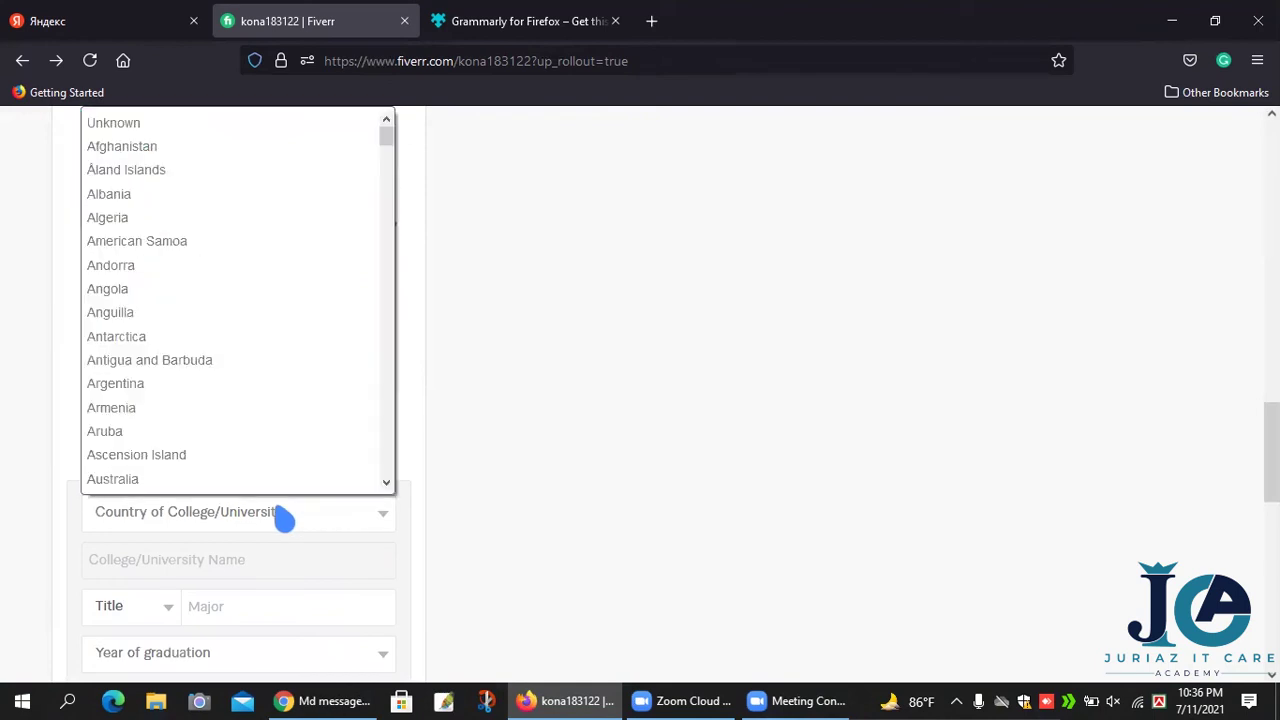
left_click(474, 474)
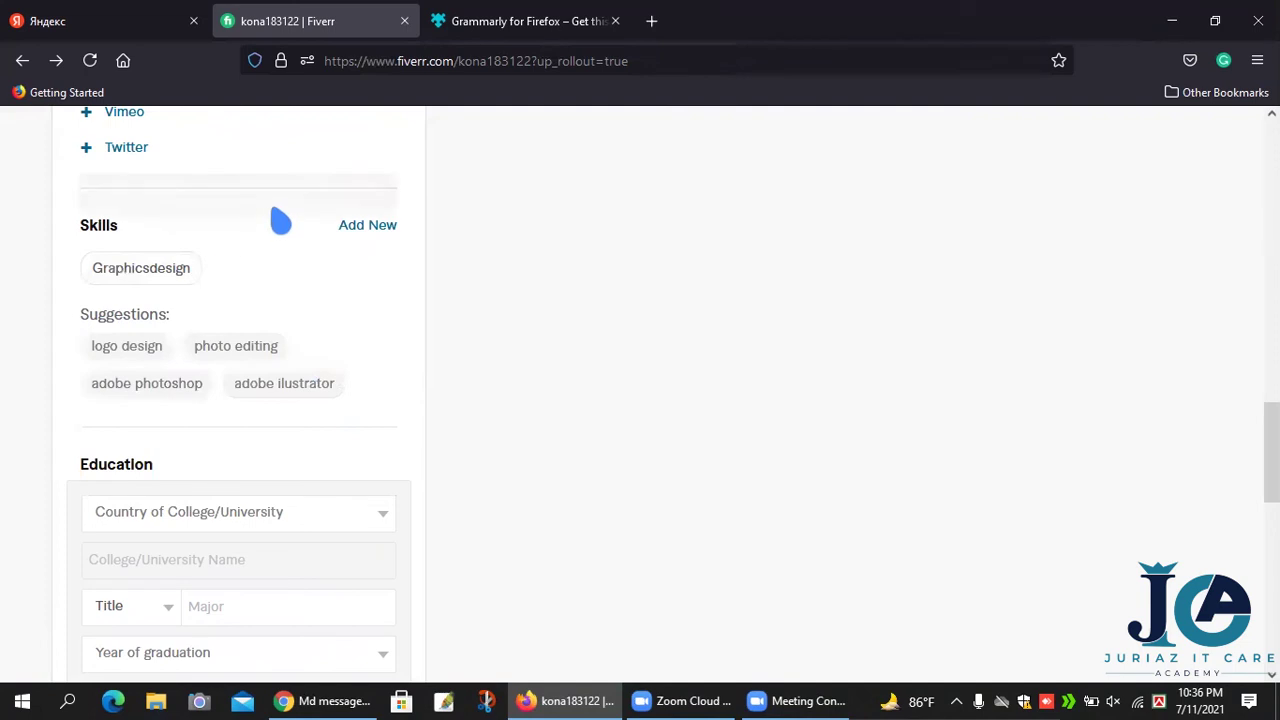
Step: Add the suggested skill Logo Design with the experience level Expert
mouse_move(329, 252)
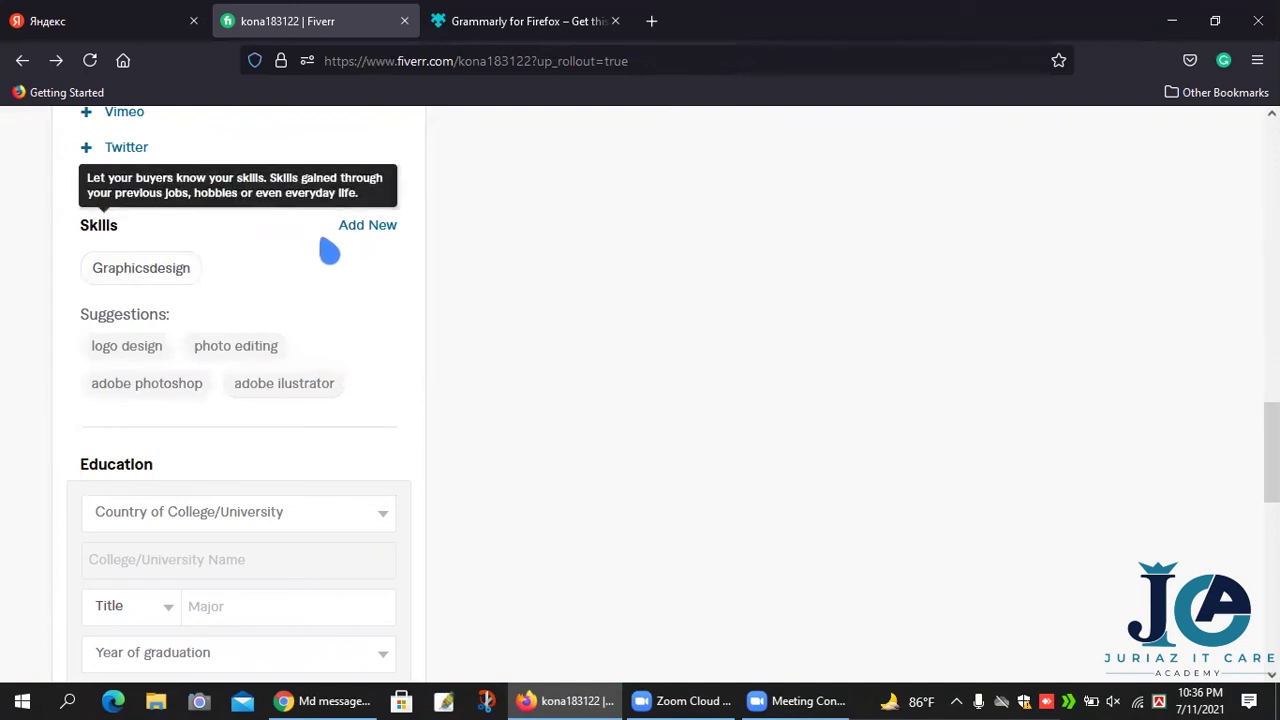
left_click(148, 350)
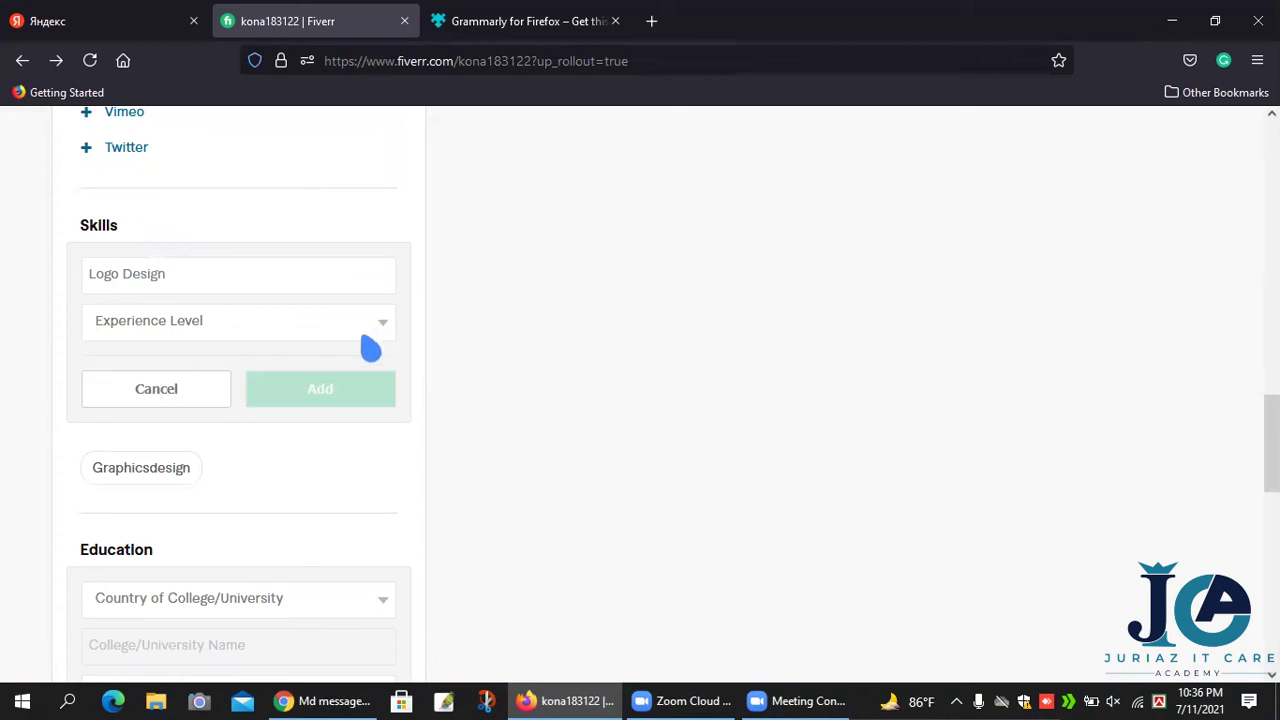
left_click(370, 323)
left_click(360, 405)
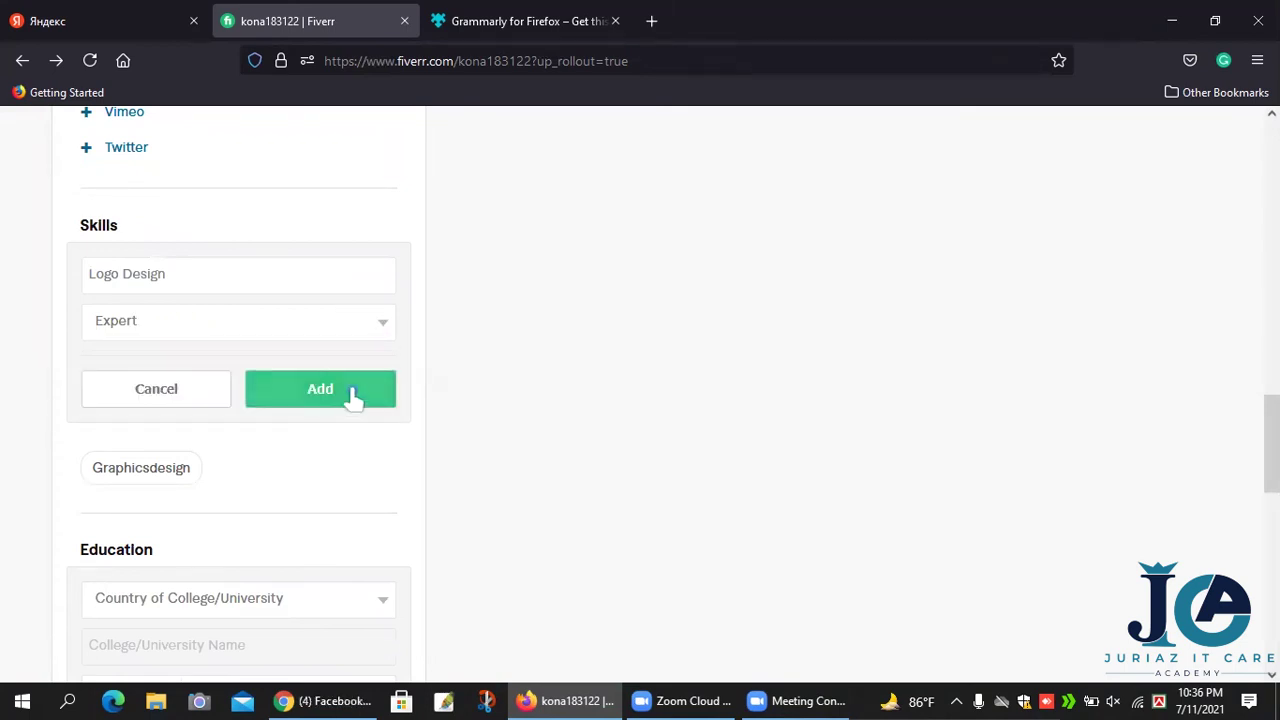
left_click(356, 394)
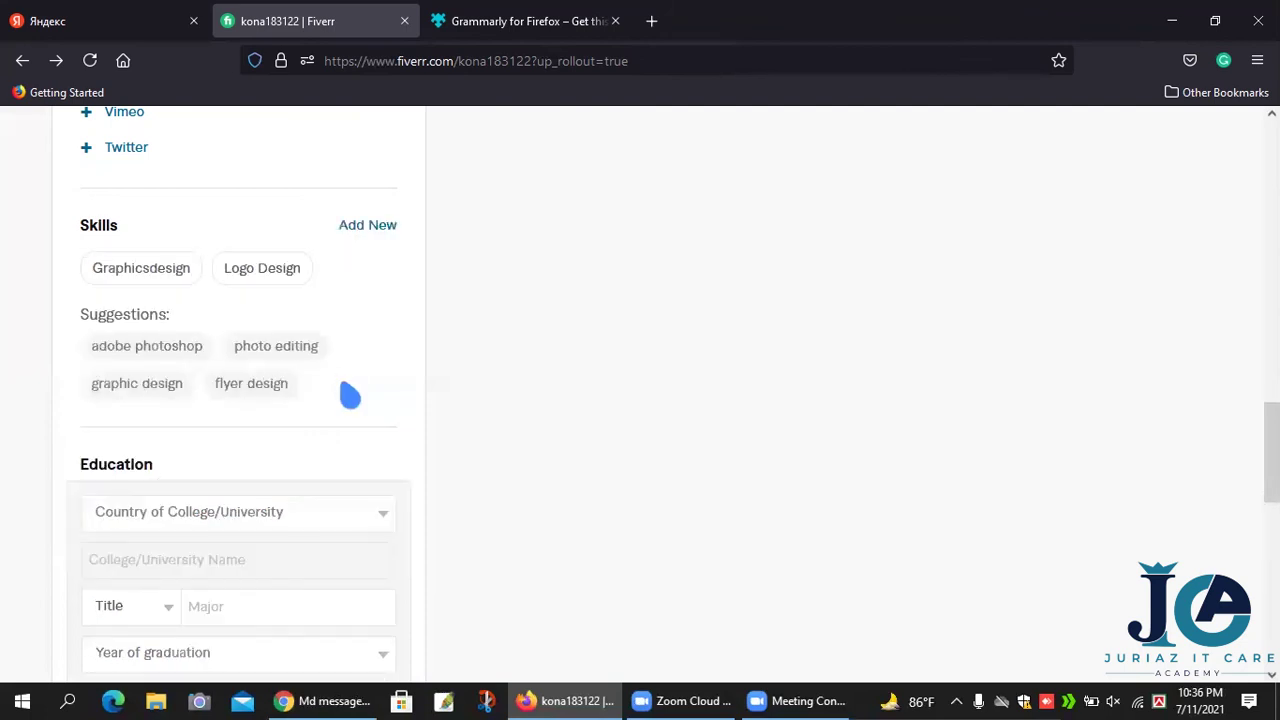
Step: Add the suggested skill Photo Editing with the experience level Expert
left_click(274, 358)
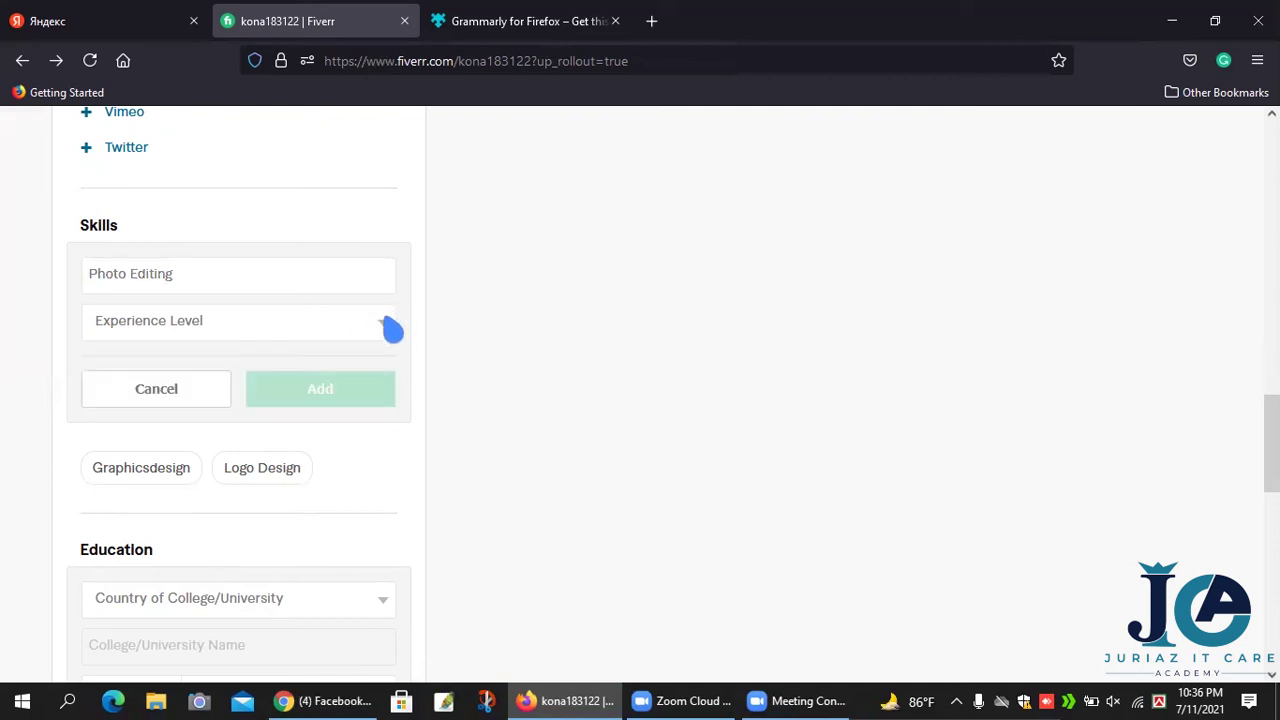
left_click(390, 328)
left_click(345, 403)
left_click(325, 398)
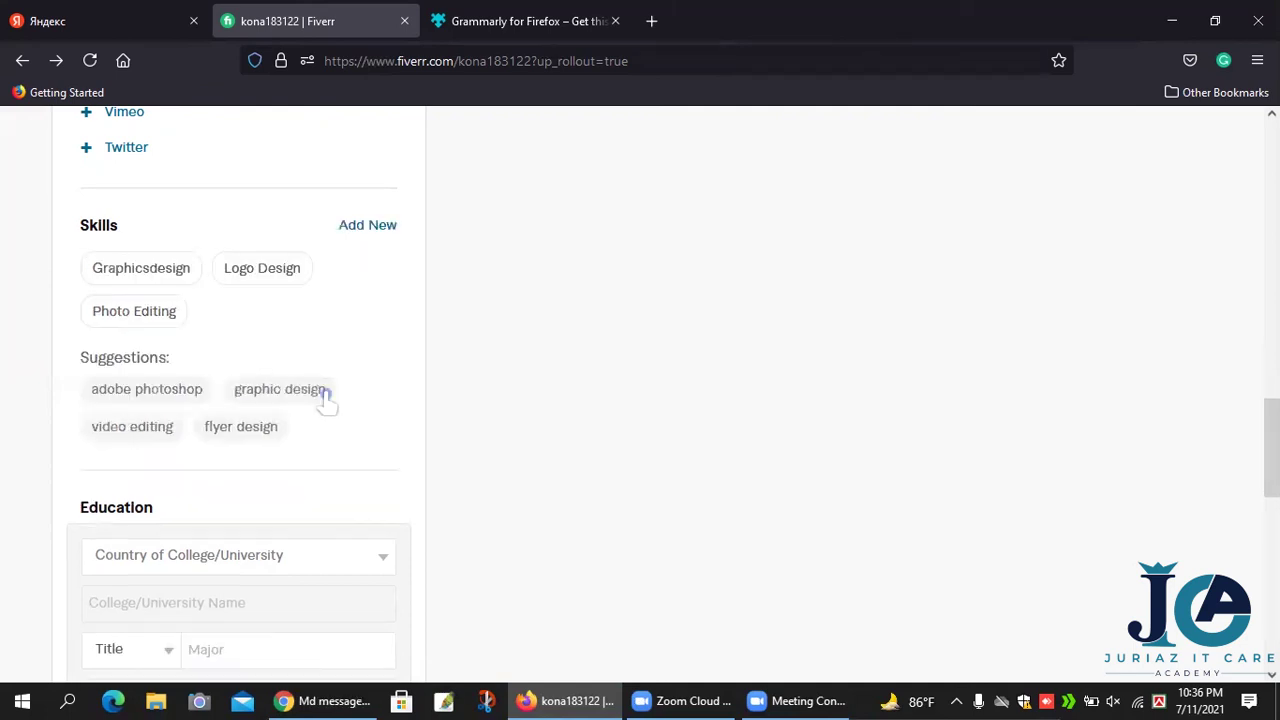
Step: Add the suggested skill Adobe Photoshop with the experience level Expert
left_click(192, 393)
left_click(214, 391)
left_click(188, 395)
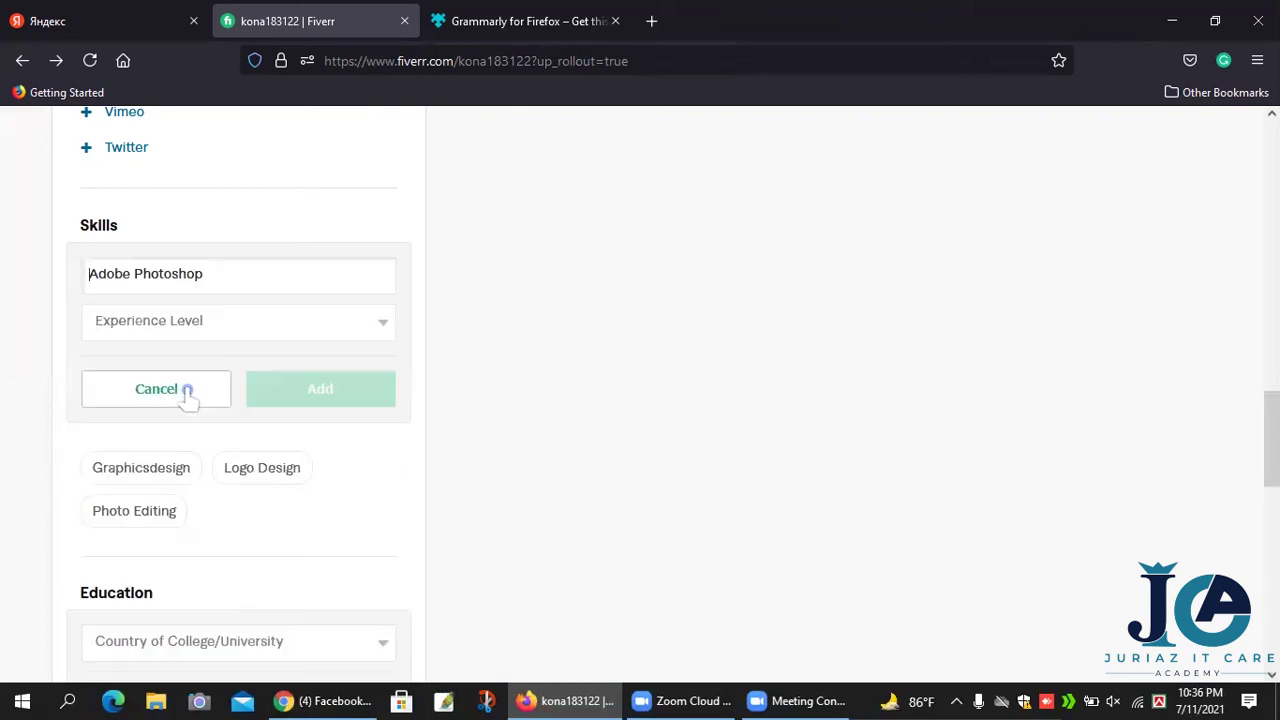
left_click(378, 330)
left_click(372, 340)
left_click(379, 322)
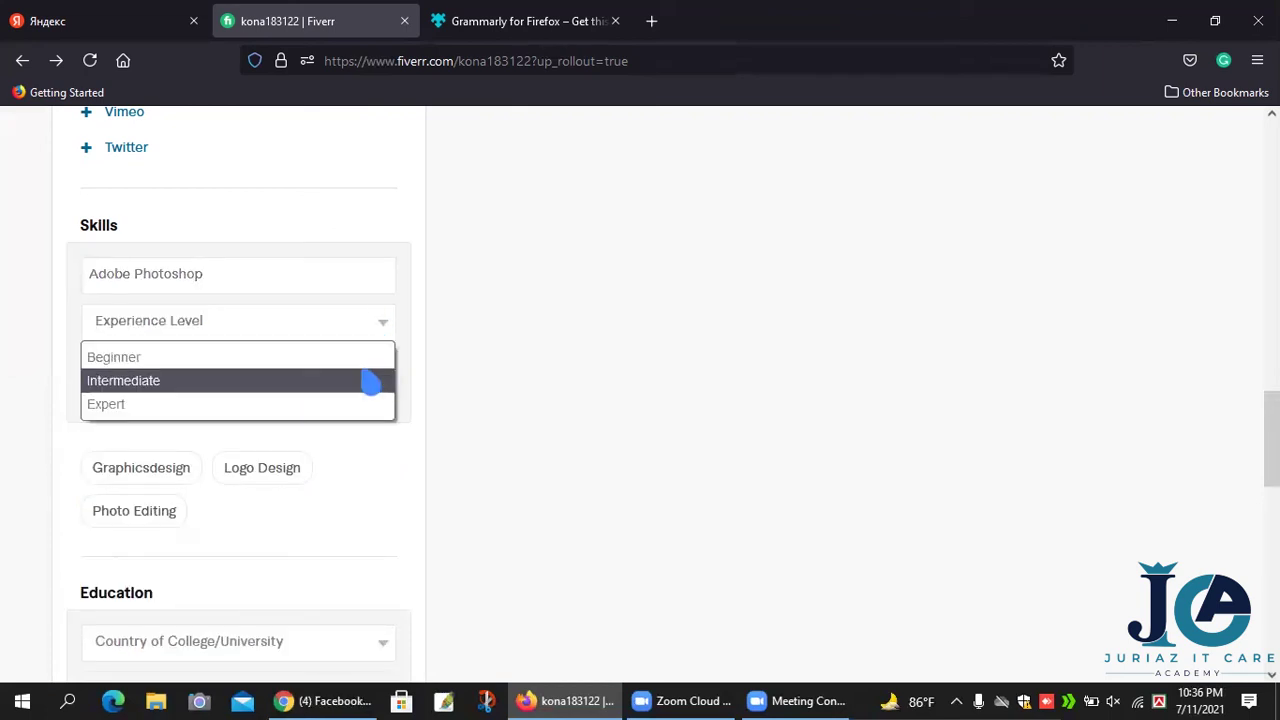
left_click(320, 404)
left_click(320, 415)
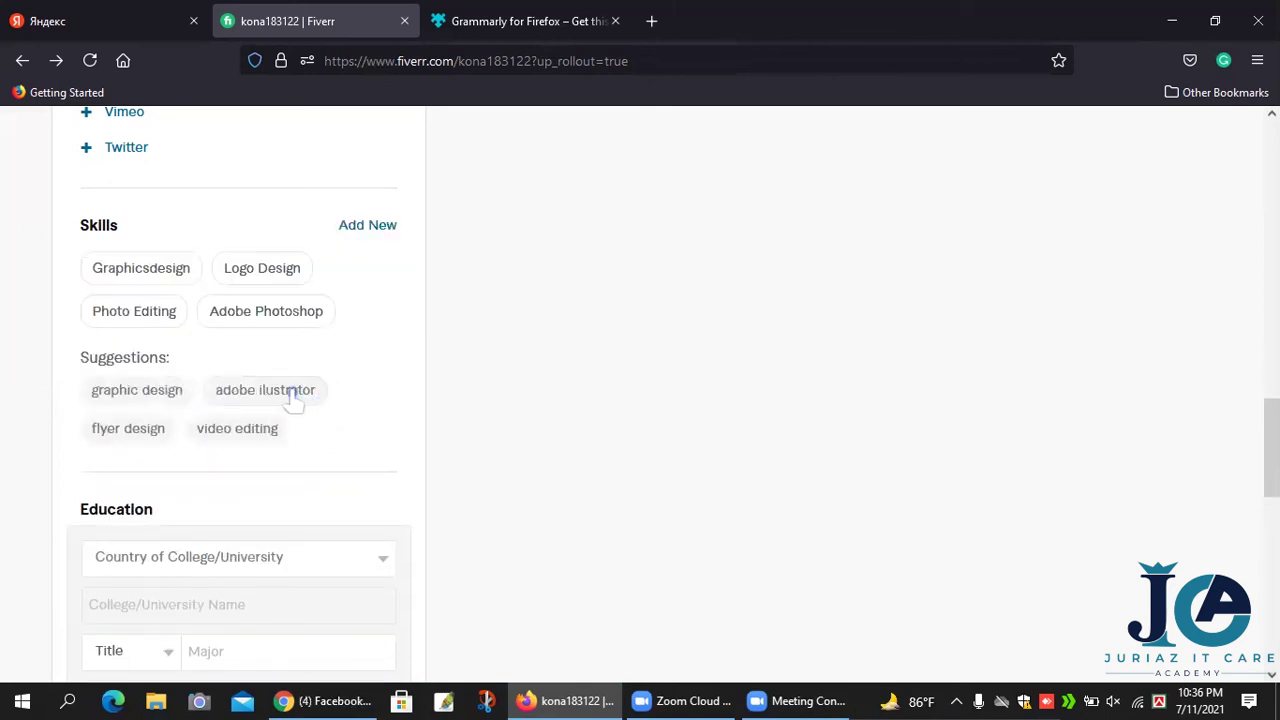
Step: Add the suggested skill Adobe Ilustrator with the experience level Expert
left_click(290, 392)
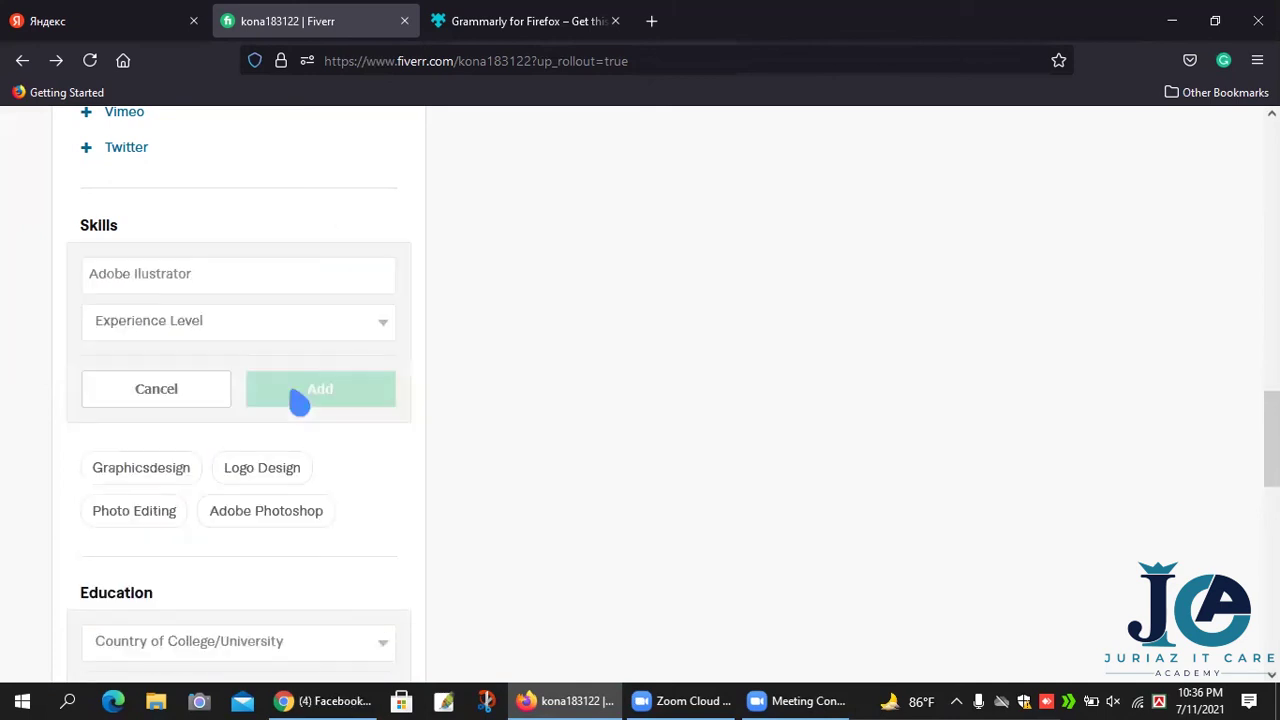
left_click(389, 336)
left_click(315, 404)
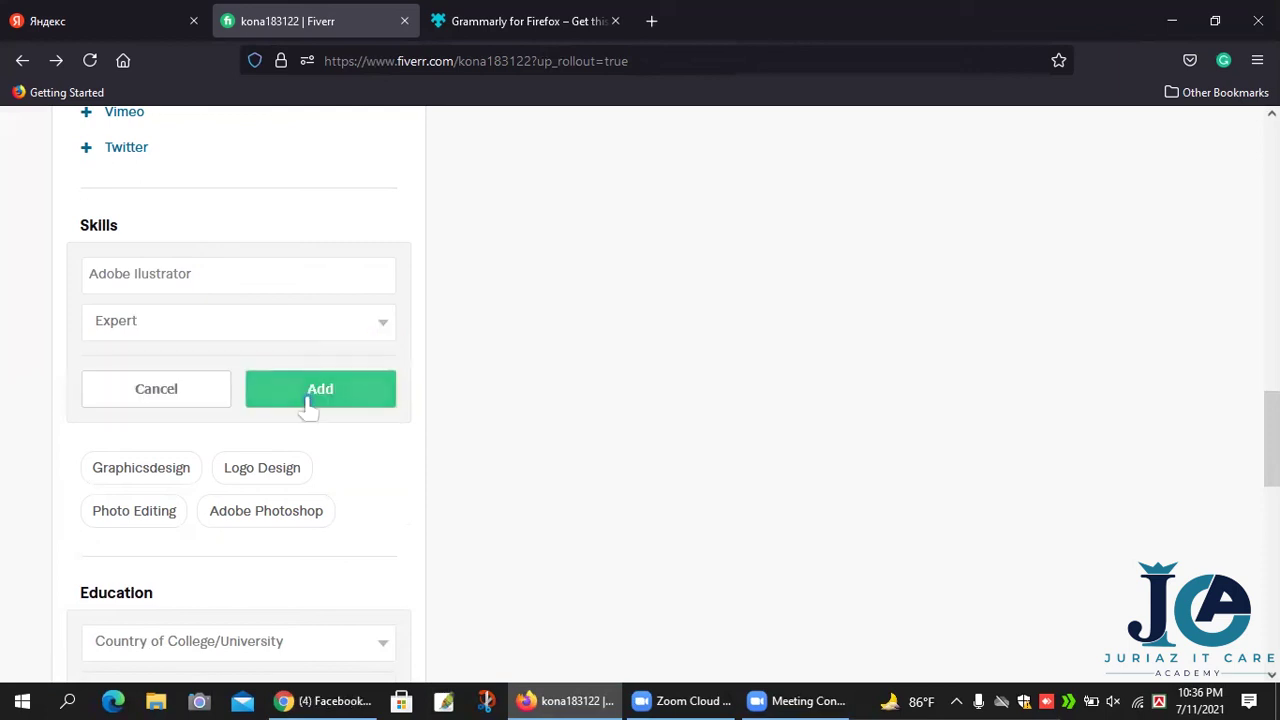
left_click(308, 400)
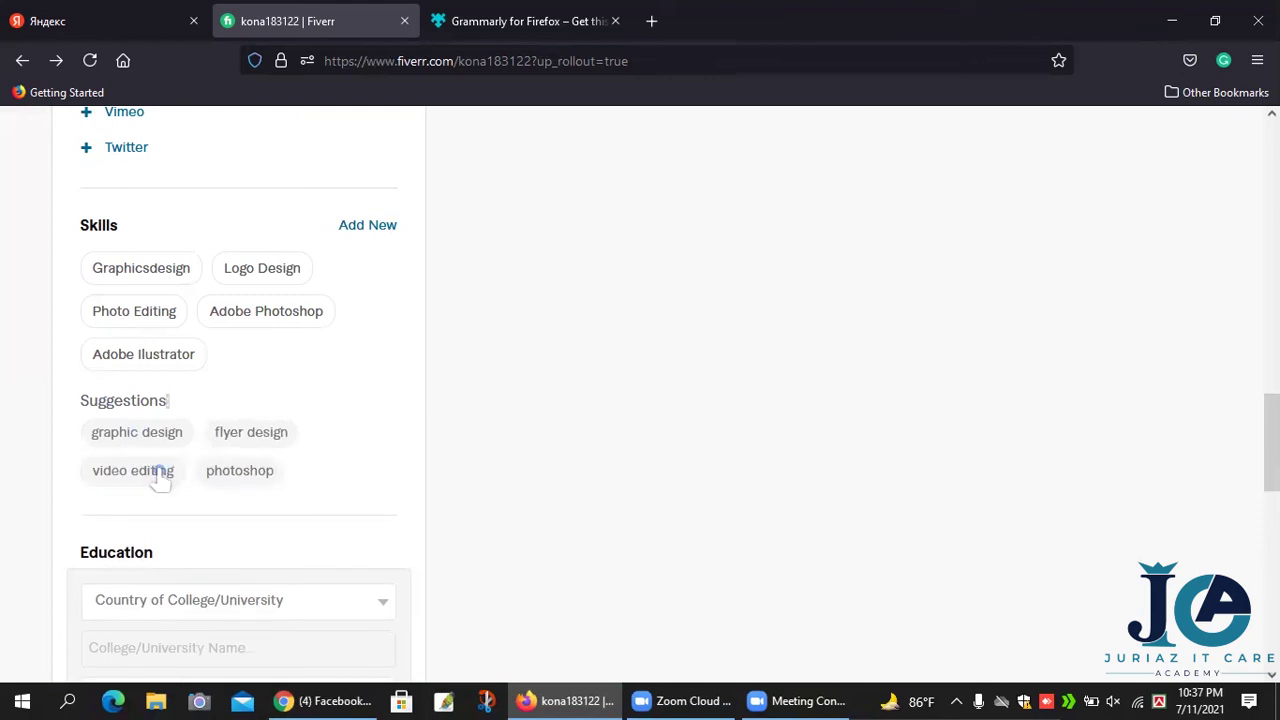
Step: Add the suggested skill Flyer Design with the experience level Expert
left_click(240, 443)
left_click(390, 328)
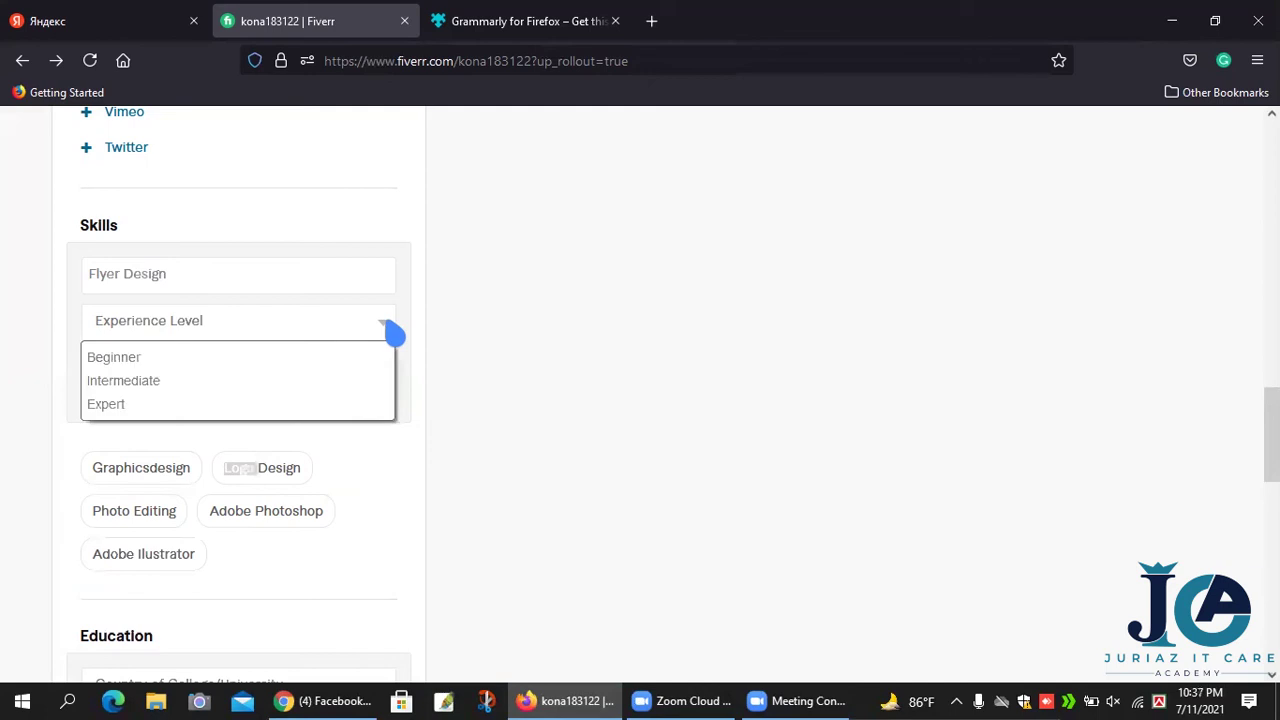
left_click(306, 404)
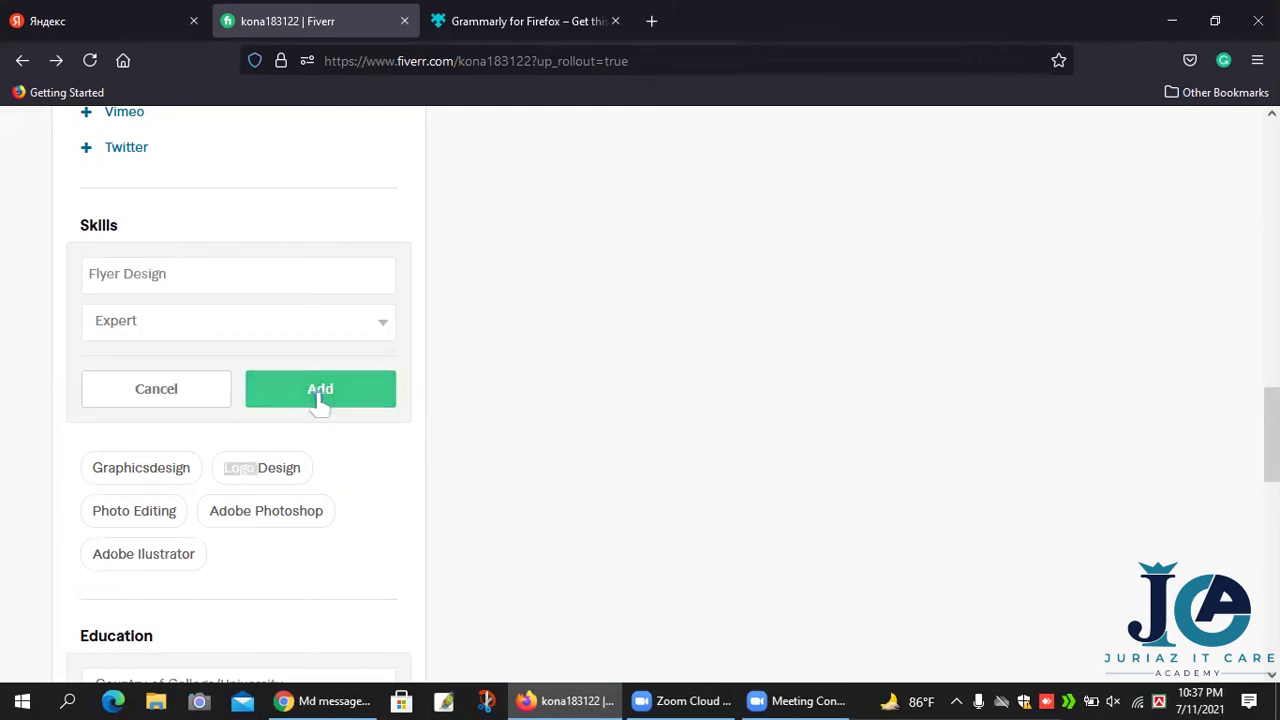
left_click(320, 392)
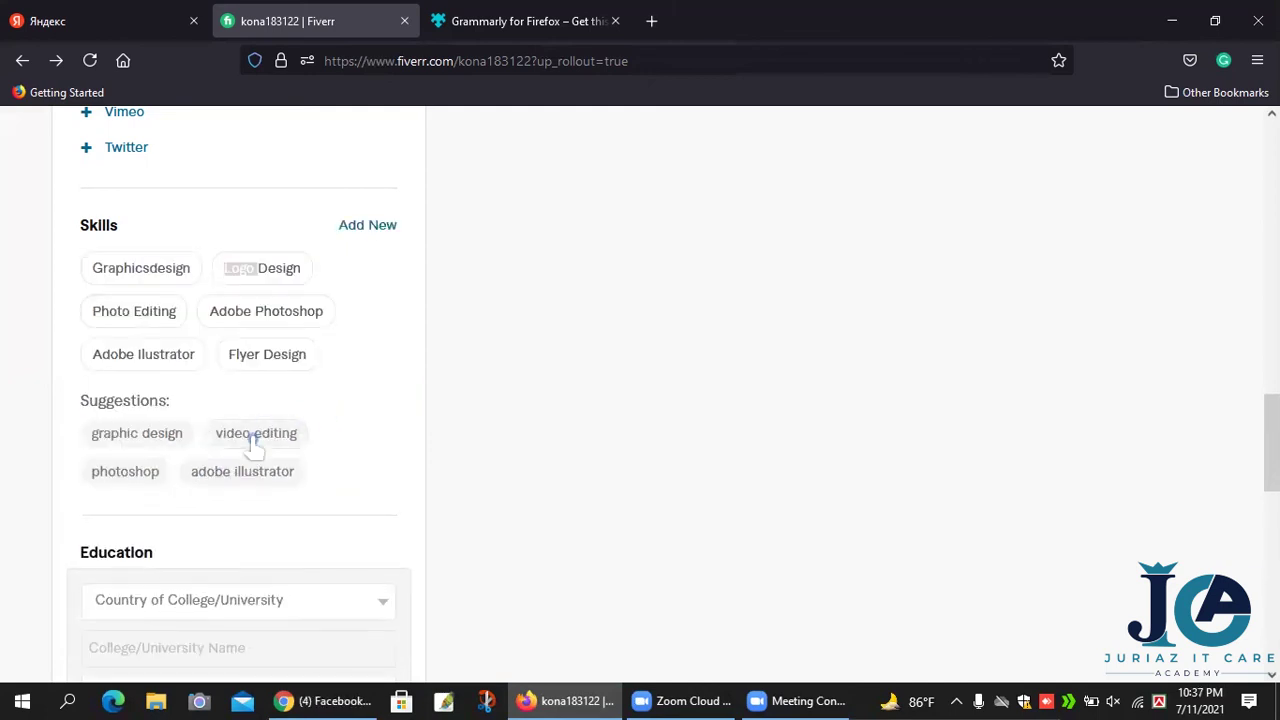
Step: Add the suggested skill Video Editing with the experience level Expert
left_click(255, 441)
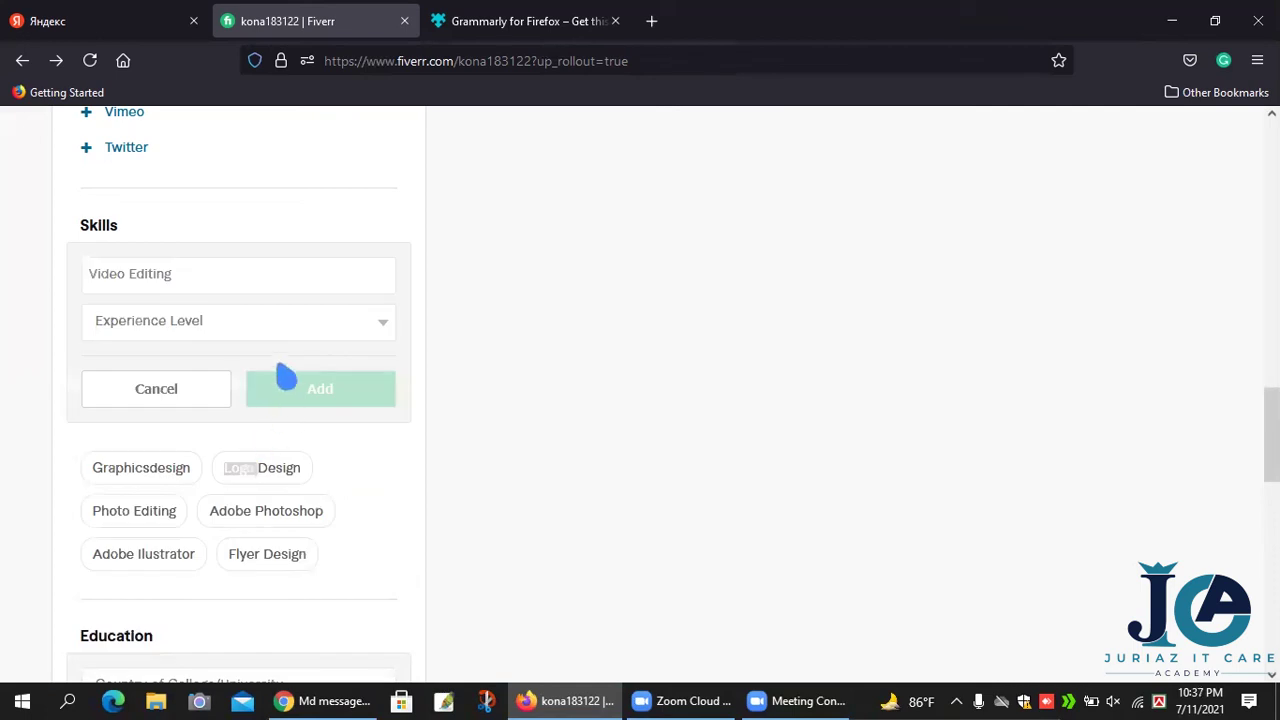
left_click(377, 330)
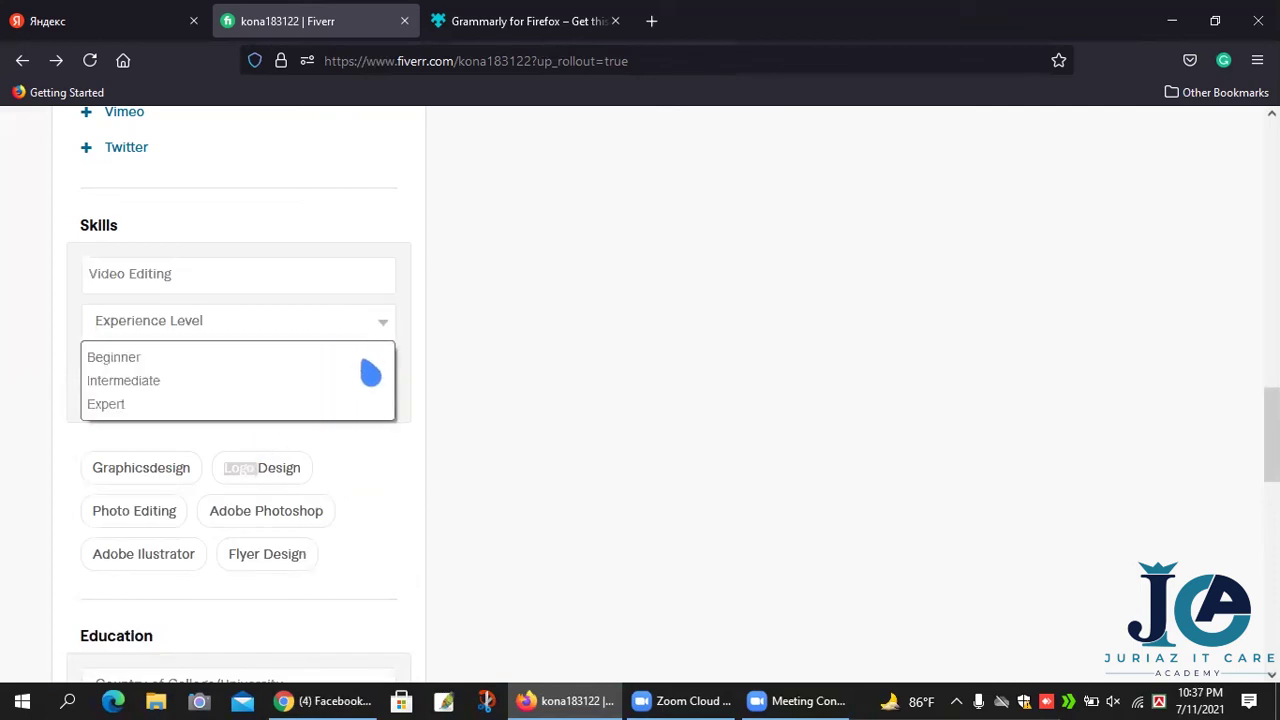
left_click(342, 406)
left_click(333, 405)
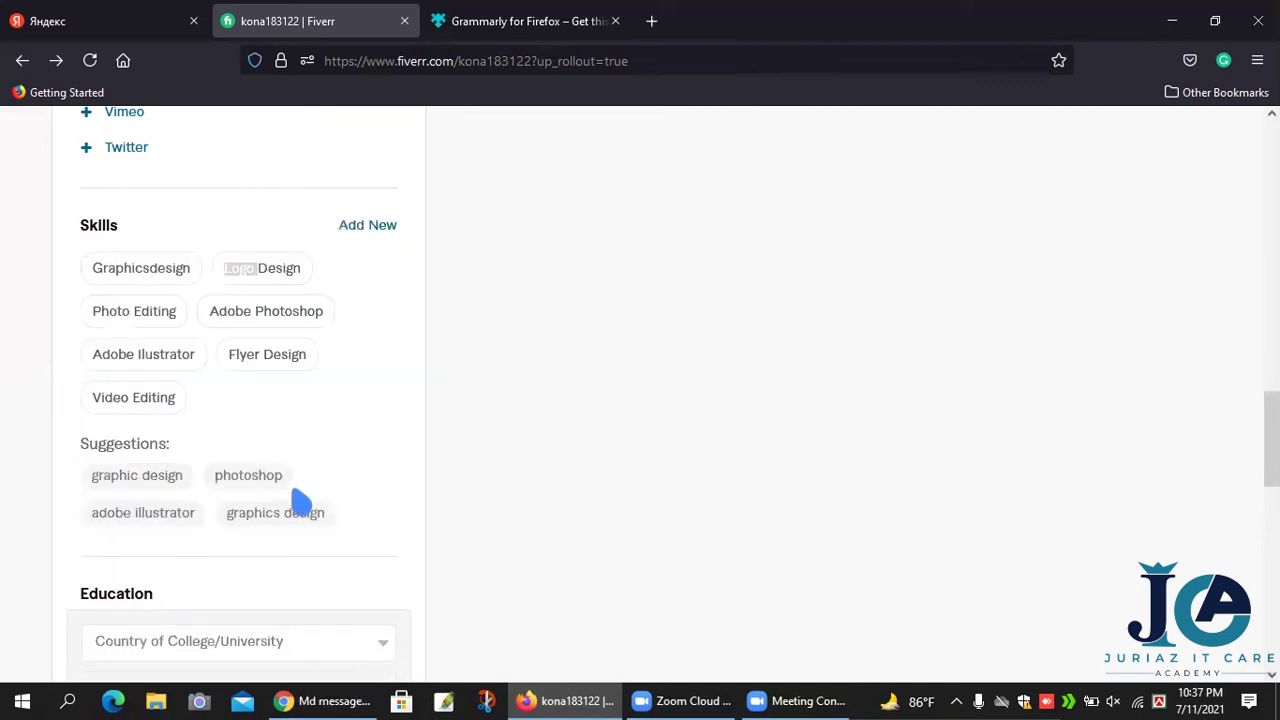
Step: Add the suggested skill Graphic Design with the experience level Expert
left_click(168, 481)
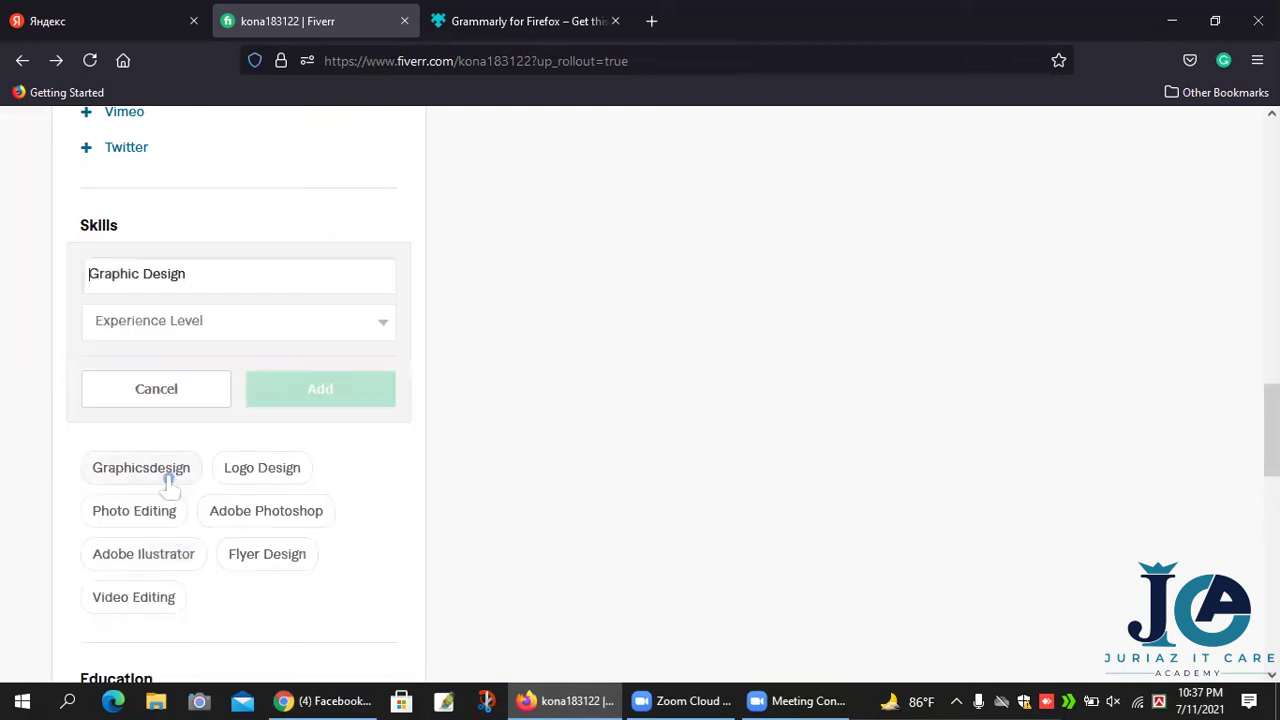
left_click(393, 332)
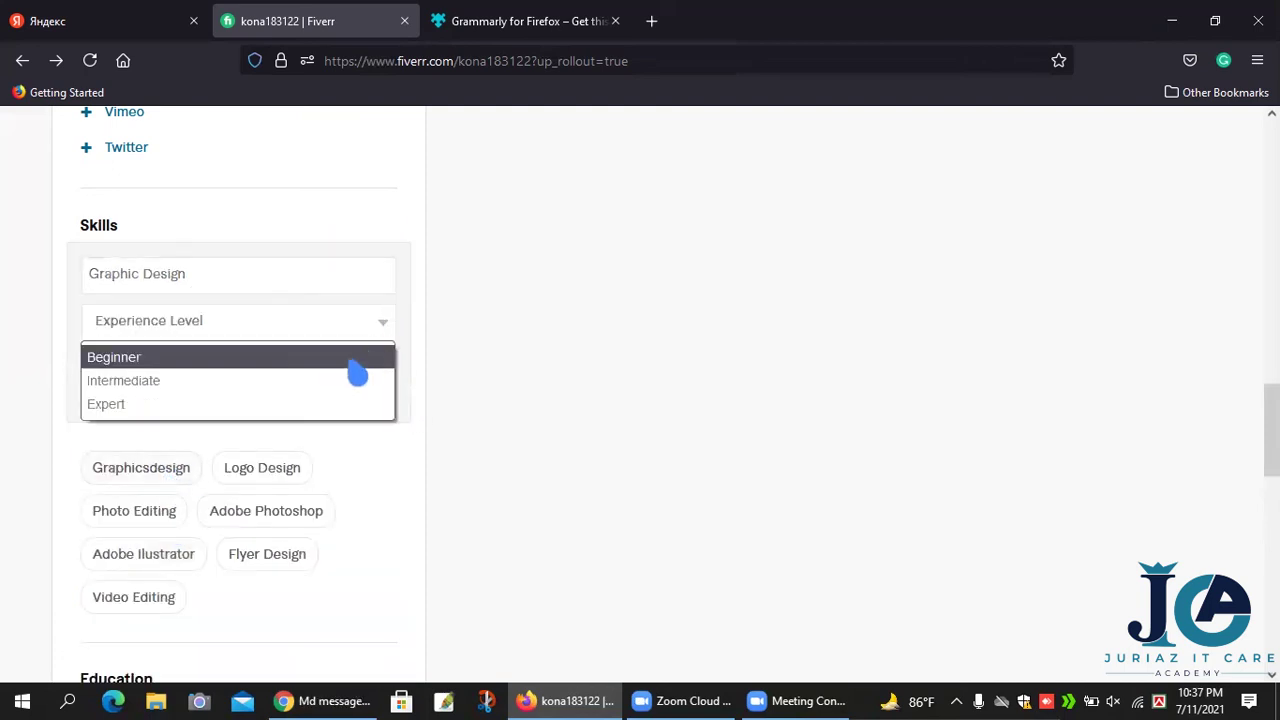
left_click(306, 404)
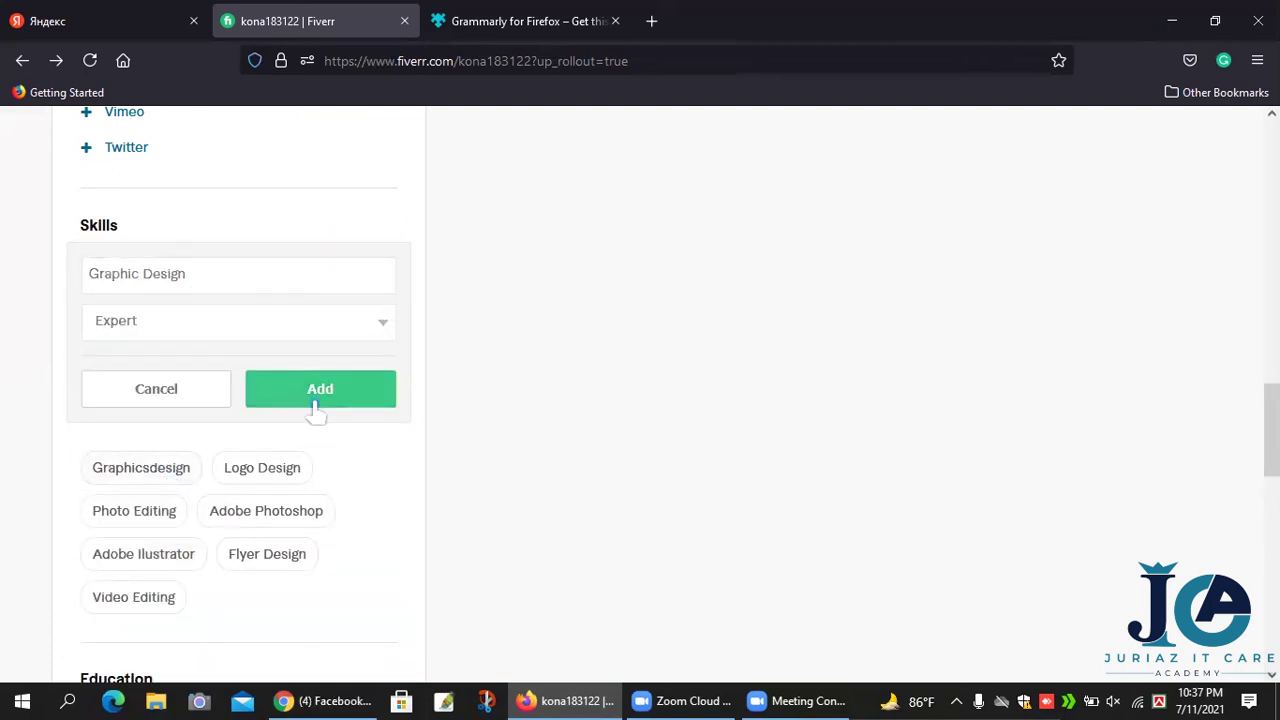
left_click(316, 405)
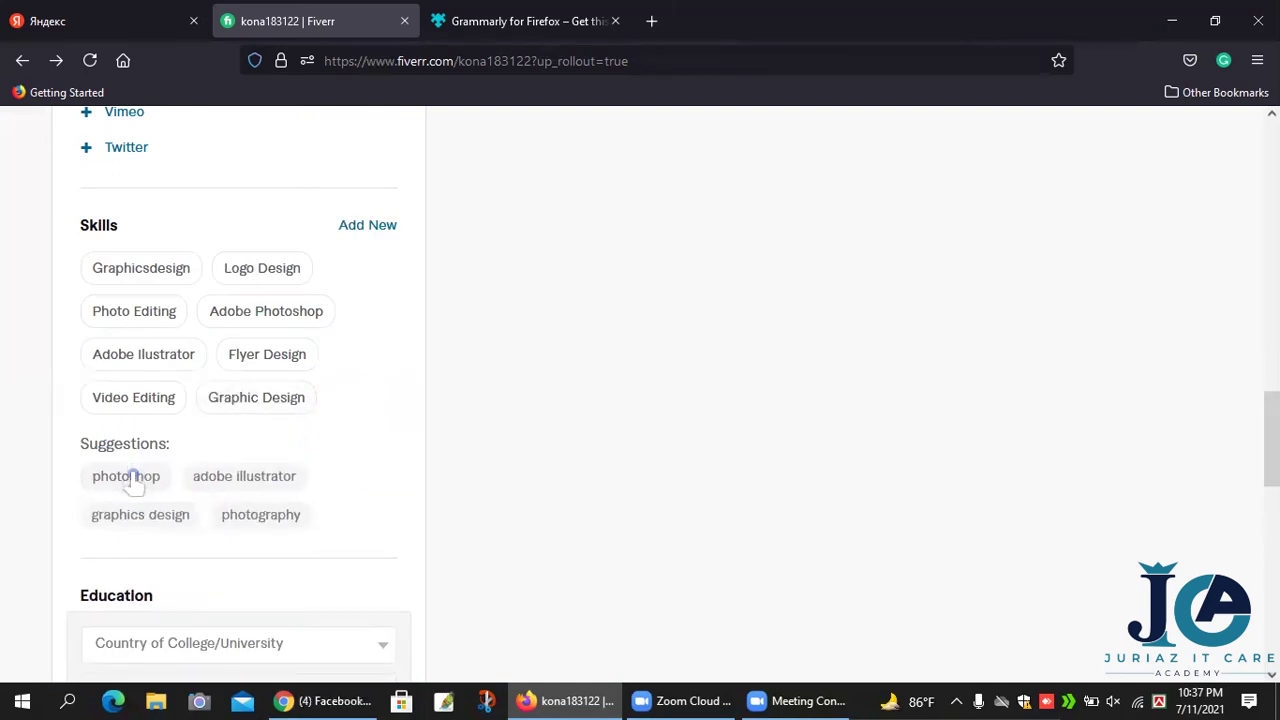
Step: Add the suggested skill Photoshop with the experience level Expert
left_click(130, 480)
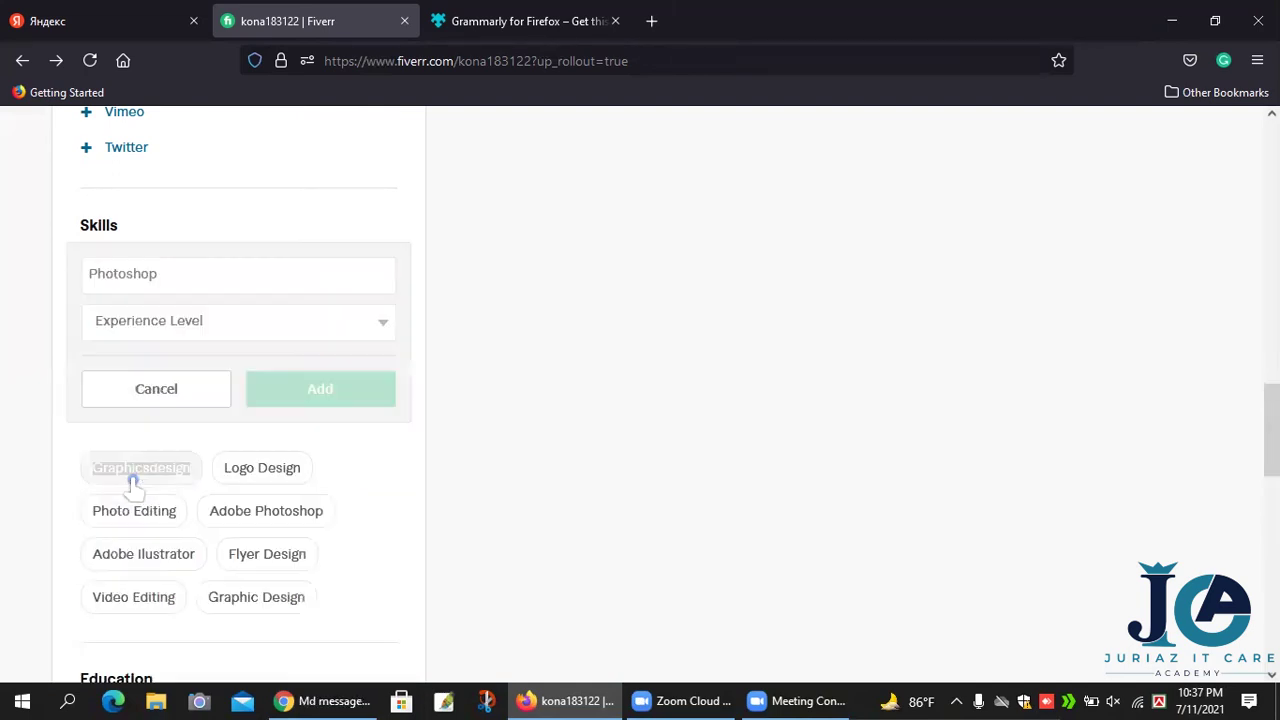
left_click(384, 332)
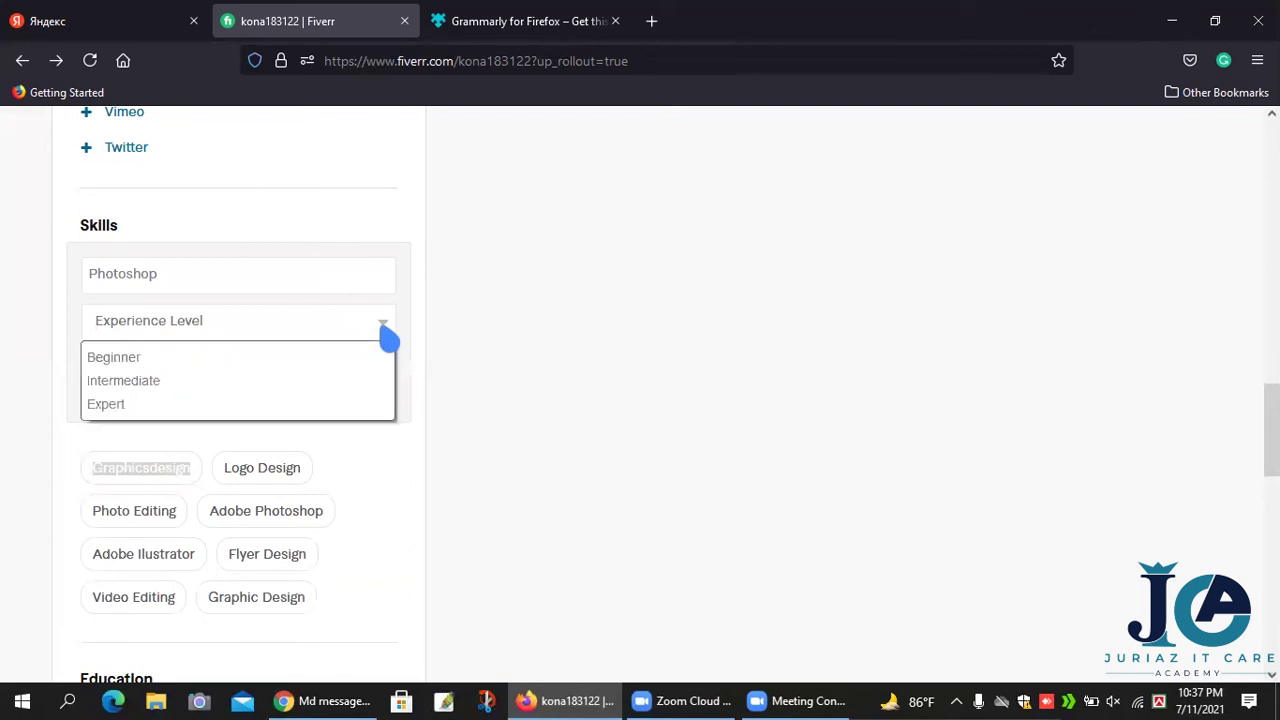
left_click(292, 404)
left_click(350, 390)
Step: Add the suggested skill Adobe Illustrator with the experience level Expert
mouse_move(262, 406)
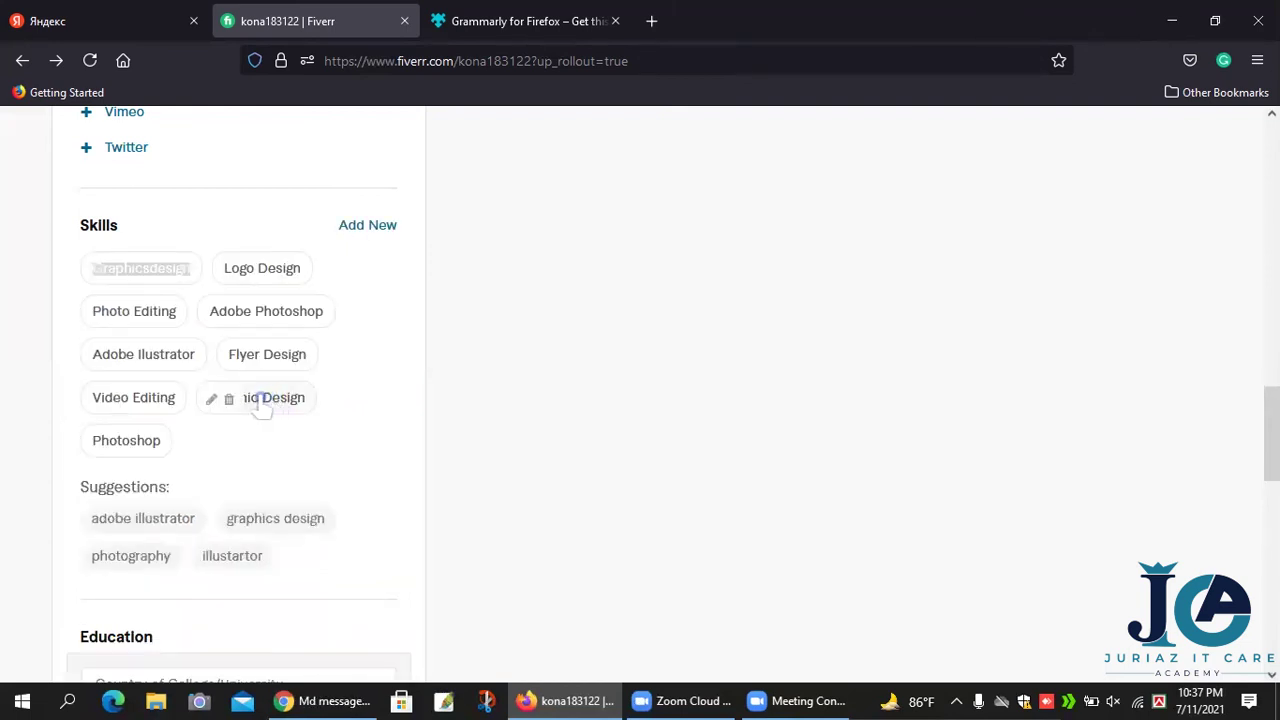
left_click(148, 522)
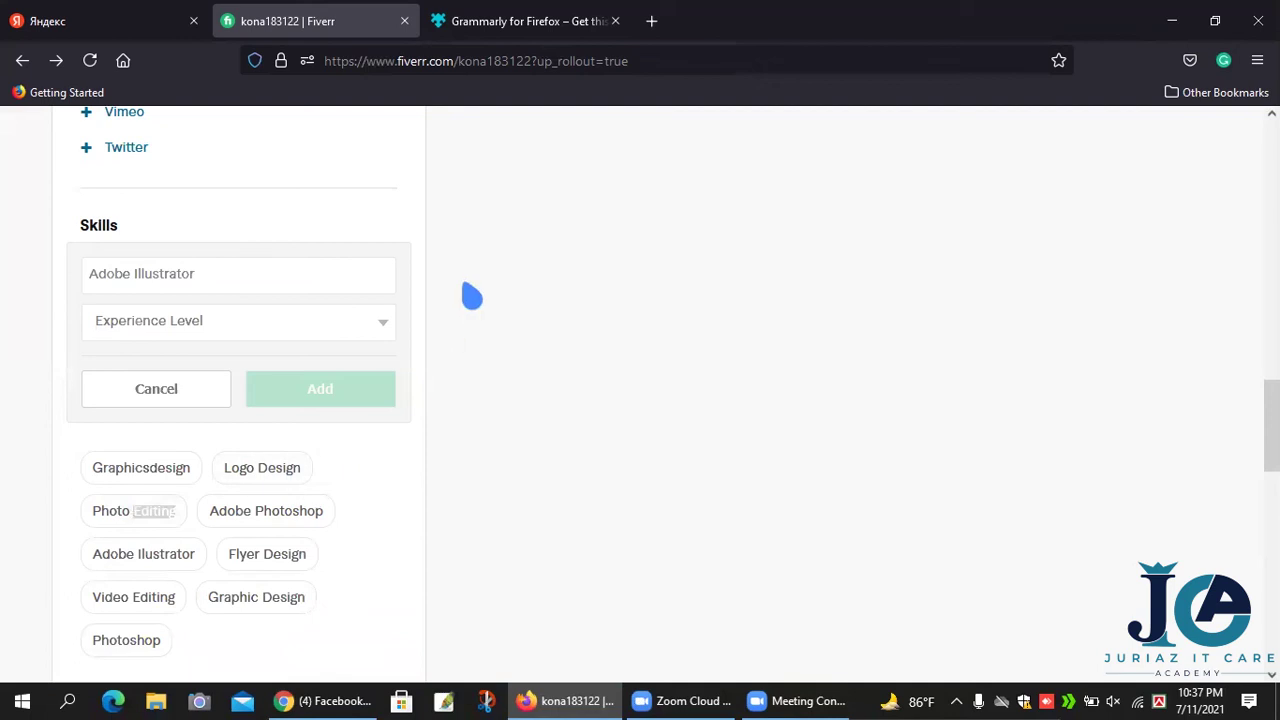
left_click(372, 328)
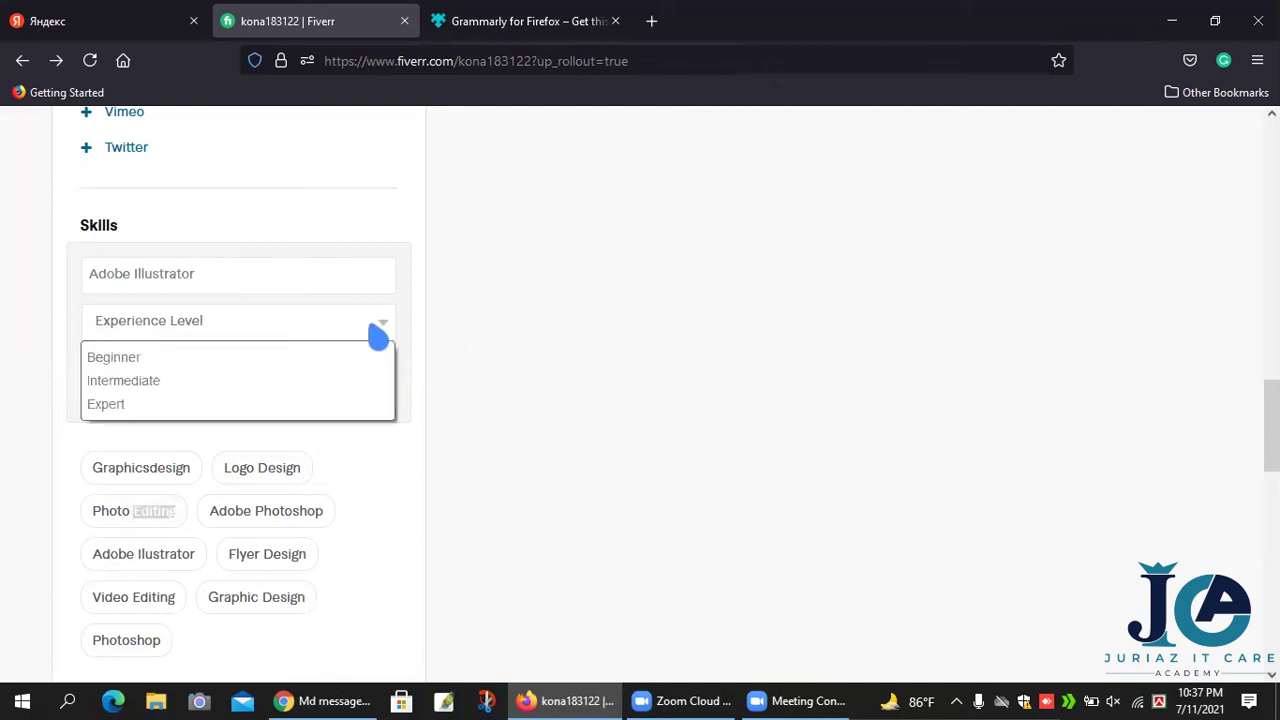
left_click(315, 405)
left_click(320, 392)
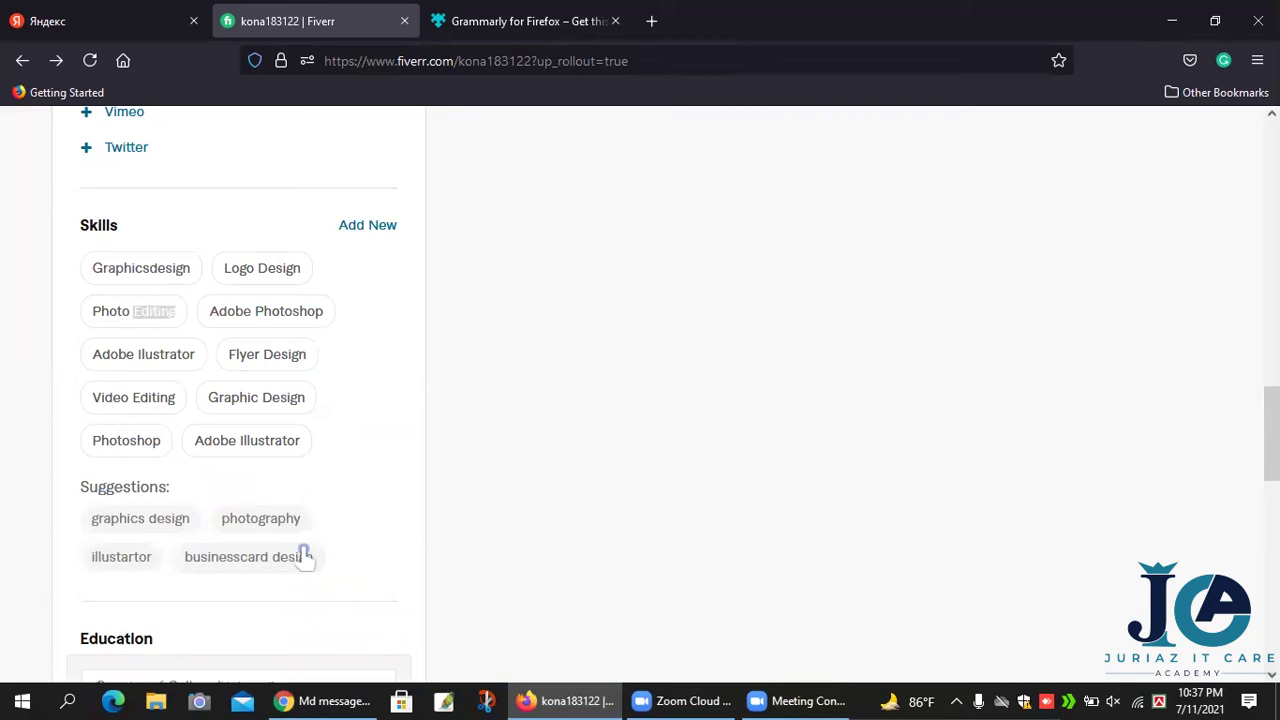
Step: Add the suggested skill Photography with the experience level Expert
left_click(286, 520)
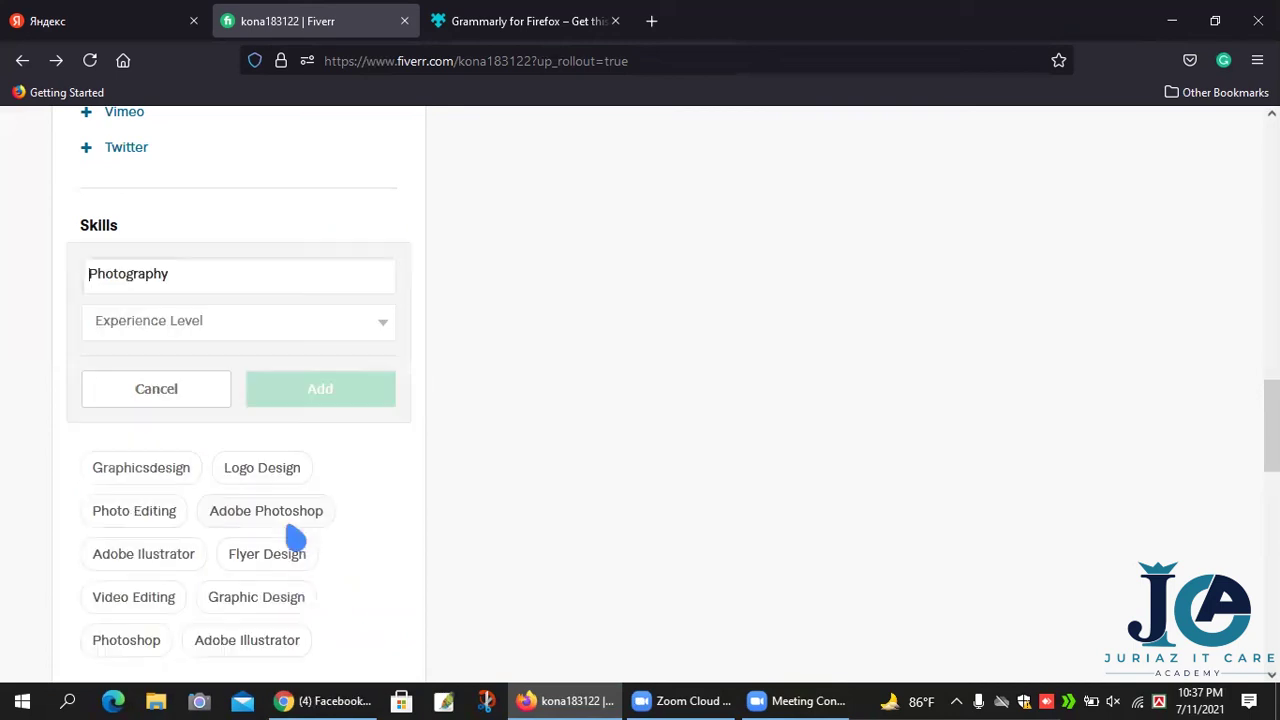
left_click(385, 330)
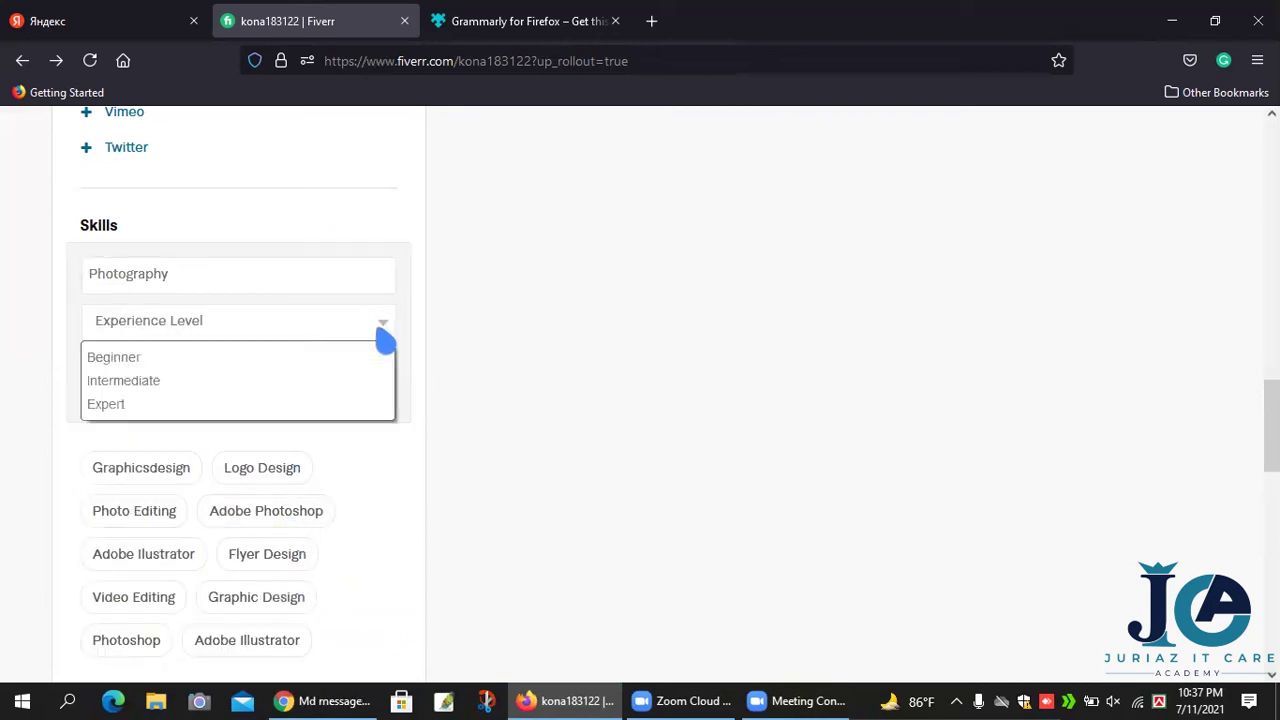
left_click(345, 404)
left_click(340, 400)
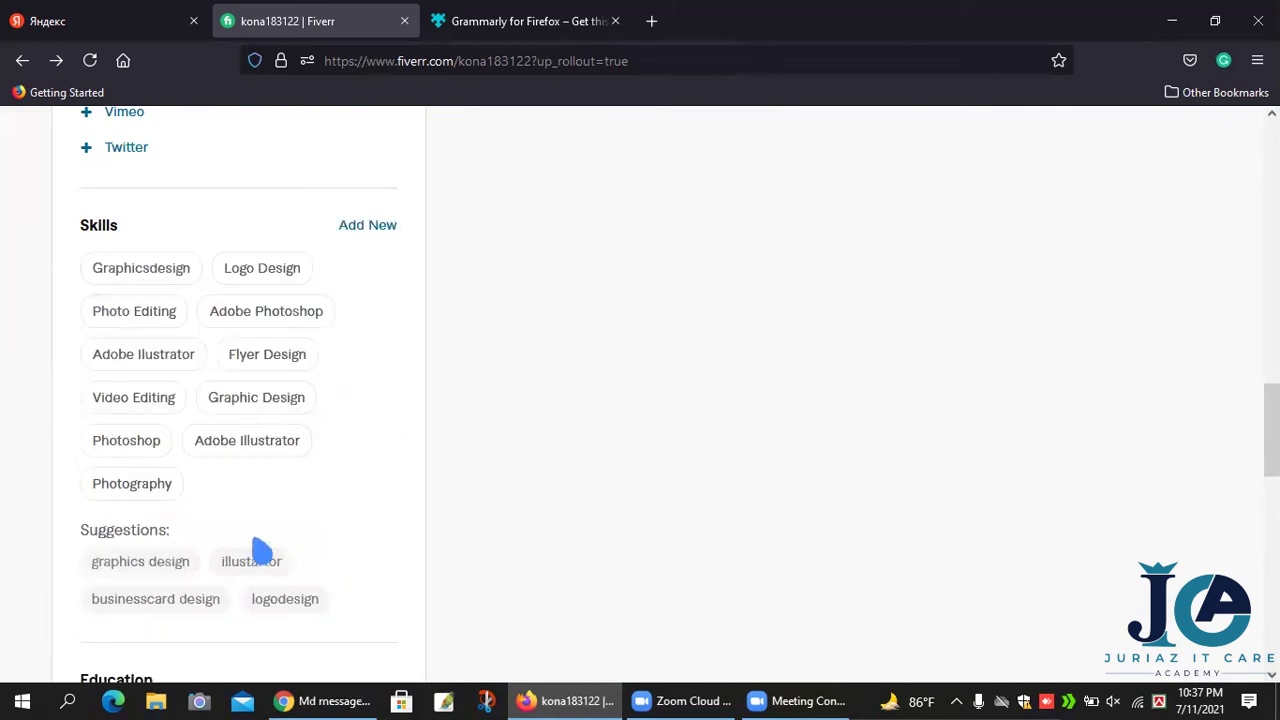
Step: Add the suggested skill Businesscard Design with the experience level Beginner and delete that skill again
left_click(193, 602)
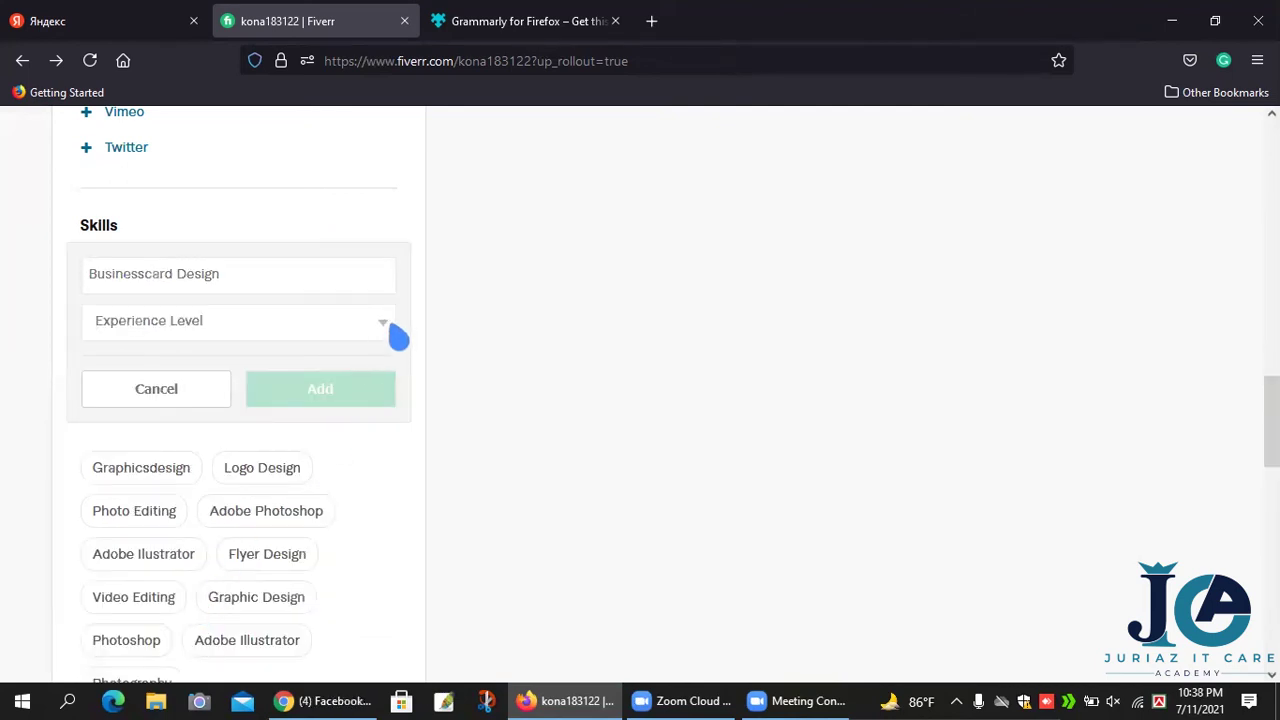
left_click(385, 328)
left_click(380, 357)
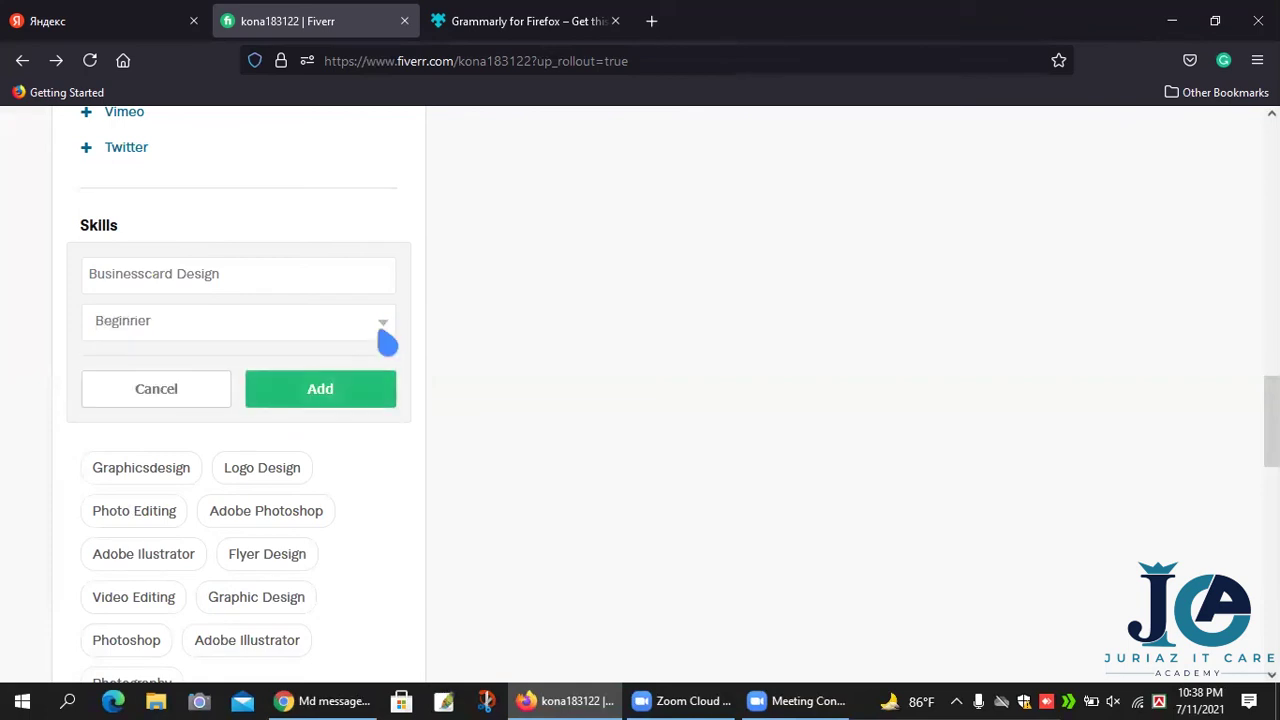
left_click(343, 393)
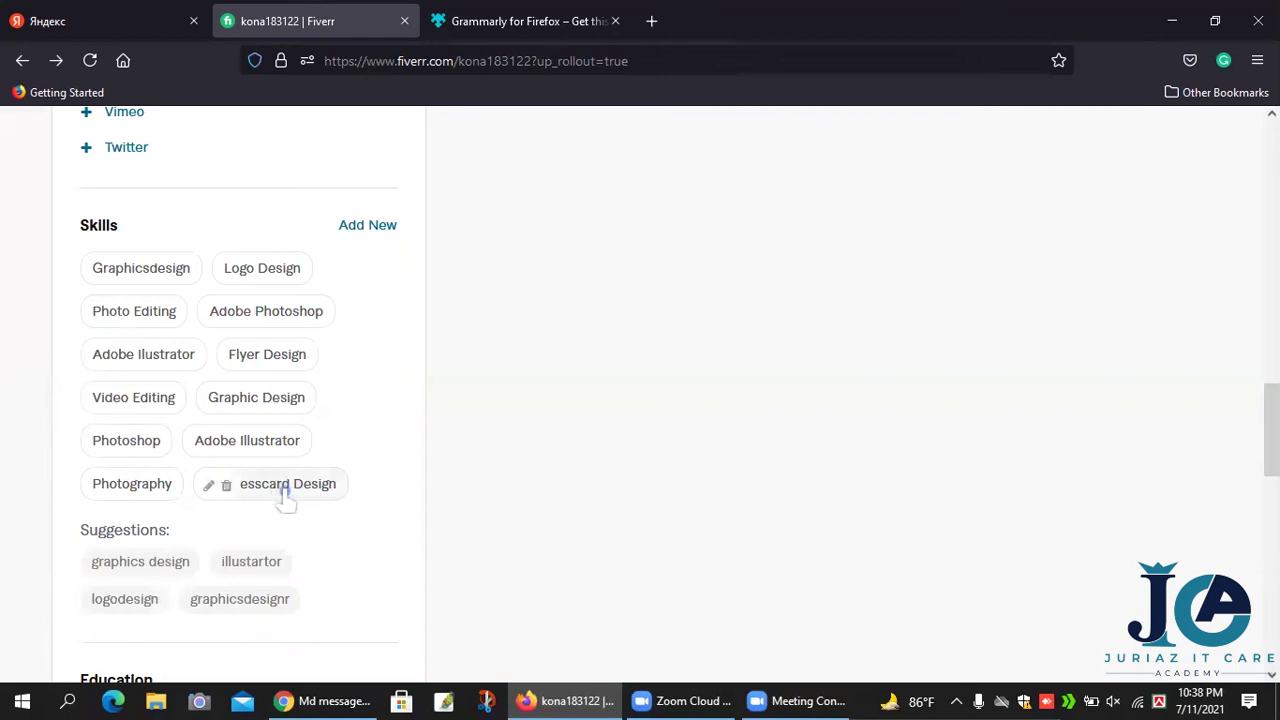
left_click(228, 487)
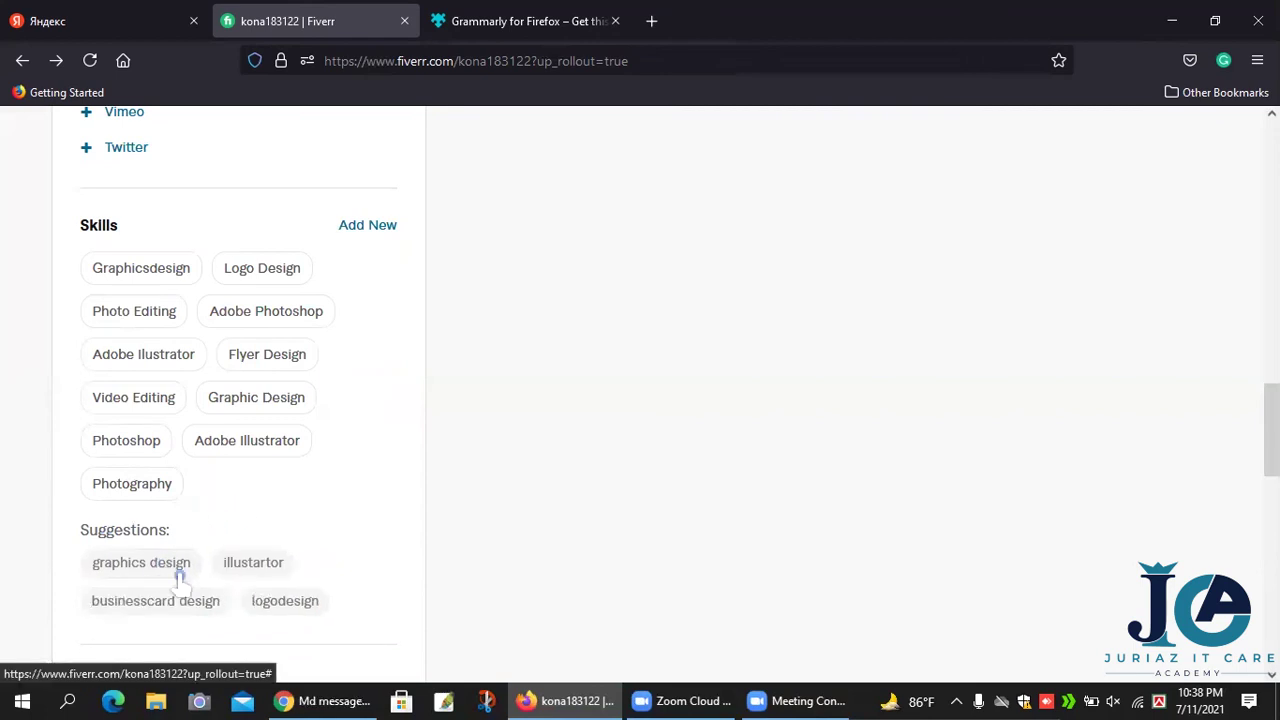
Step: Add the suggested skill Businesscard Design with the experience level Expert
left_click(172, 603)
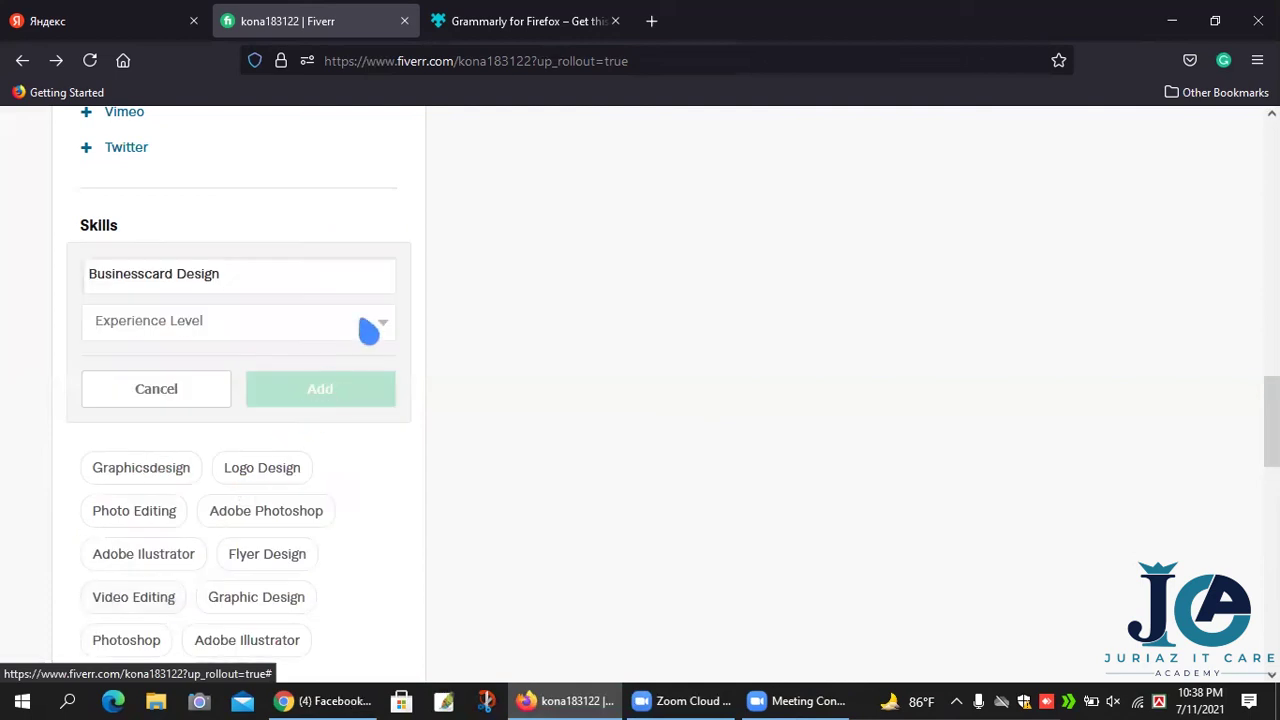
left_click(388, 330)
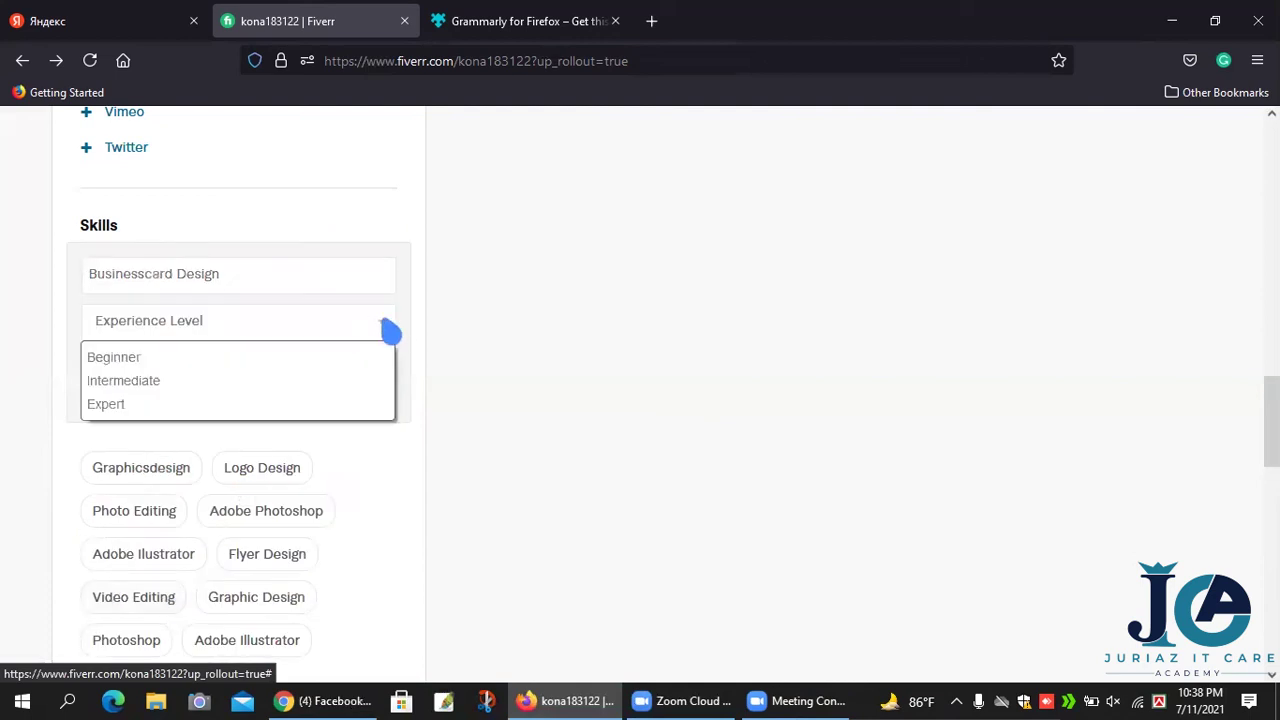
left_click(326, 404)
left_click(351, 408)
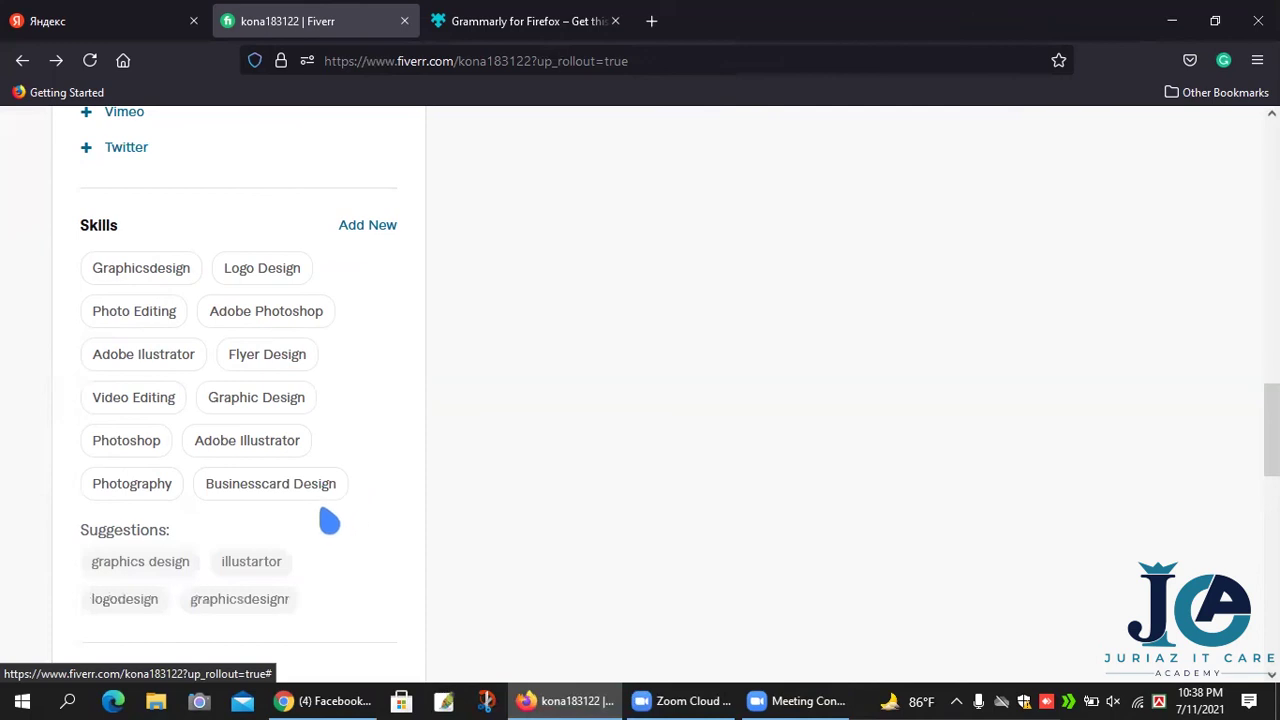
Step: Set the country of college/university in the Education section to East Timor
scroll(328, 524, "down", 3)
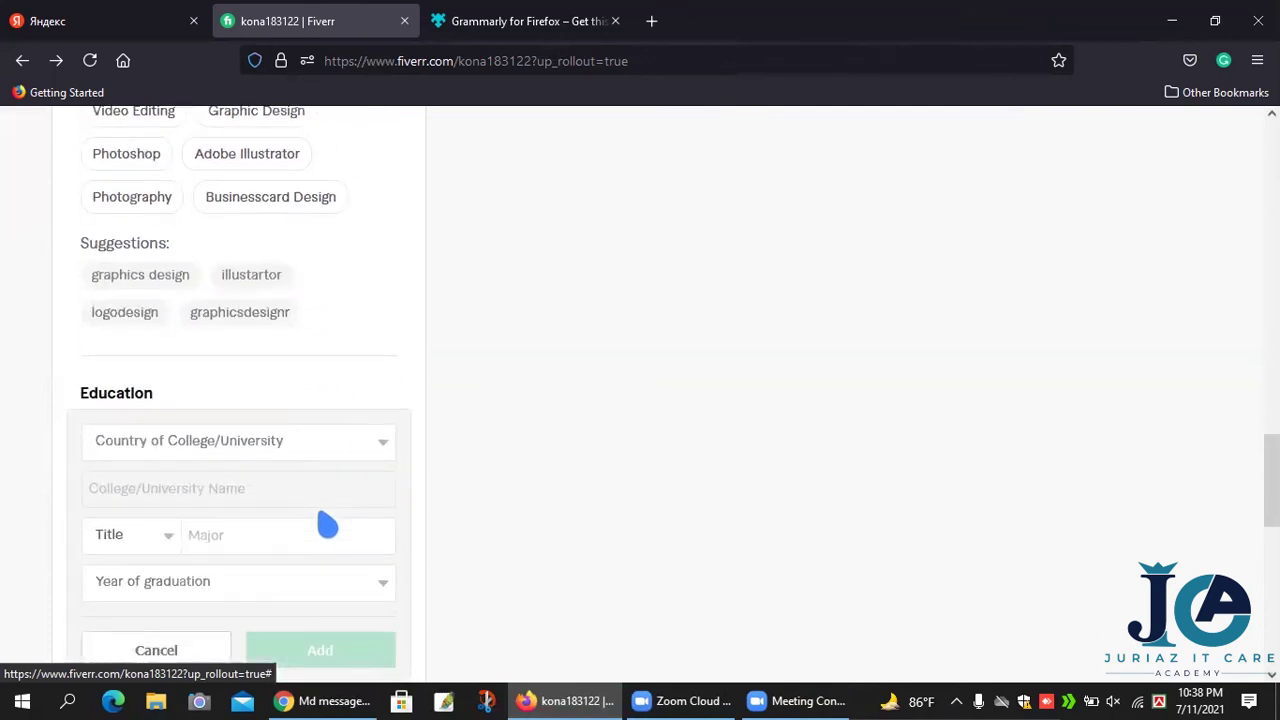
scroll(328, 524, "down", 2)
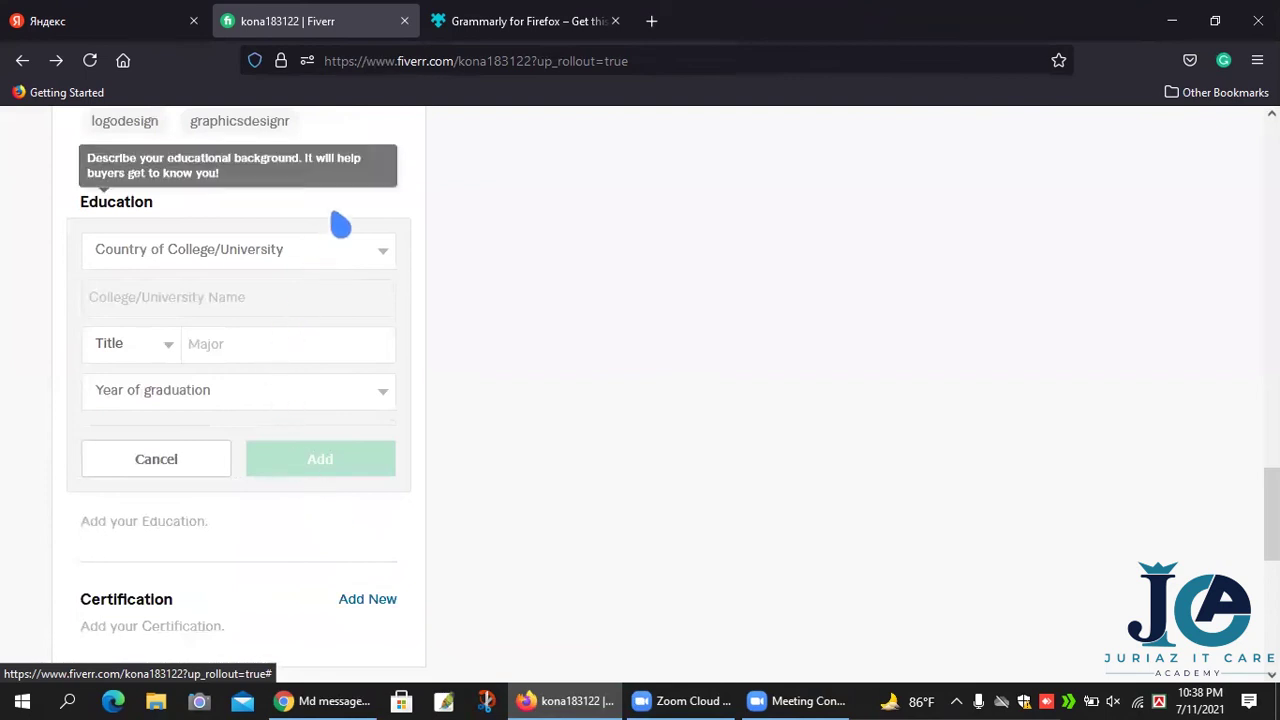
left_click(381, 254)
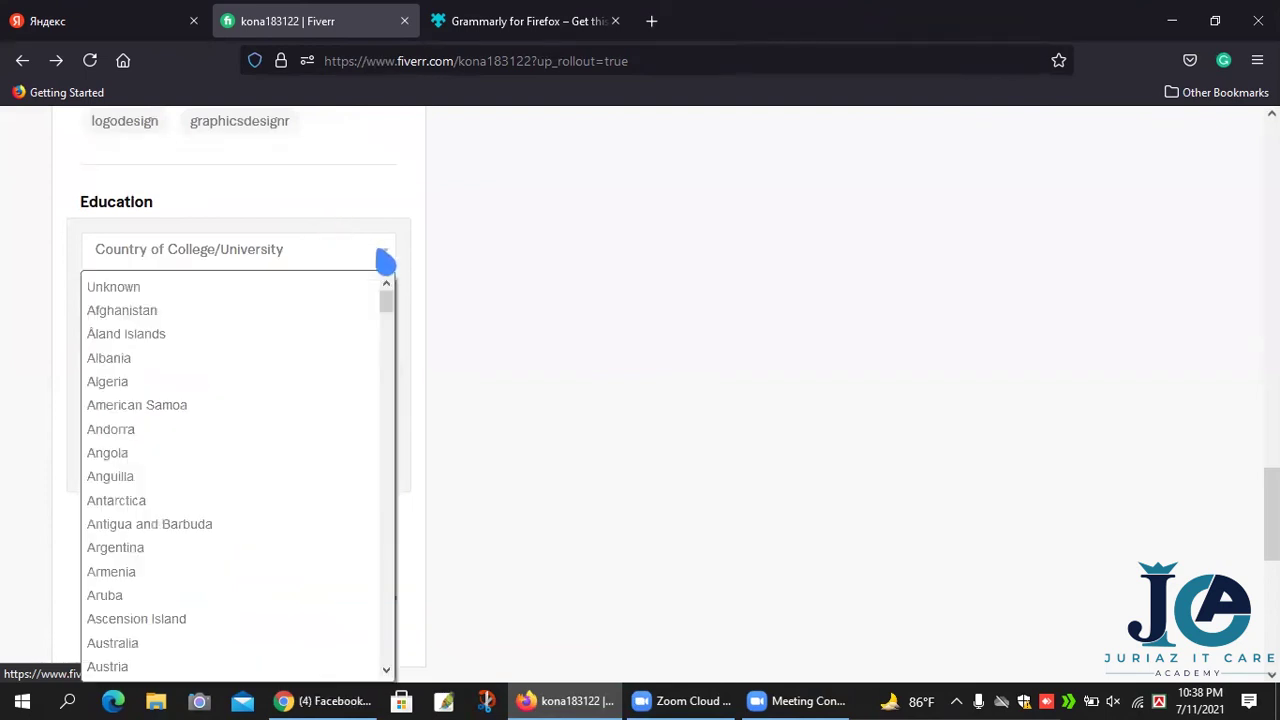
left_click(286, 256)
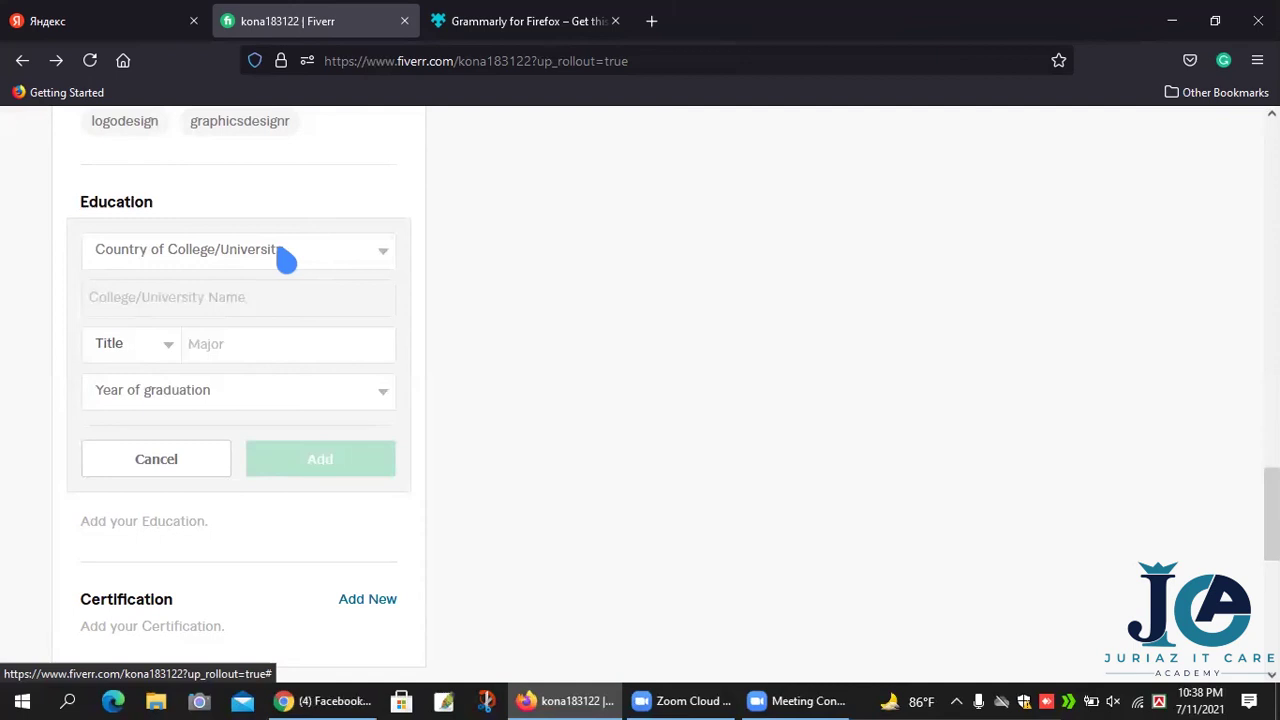
key("e")
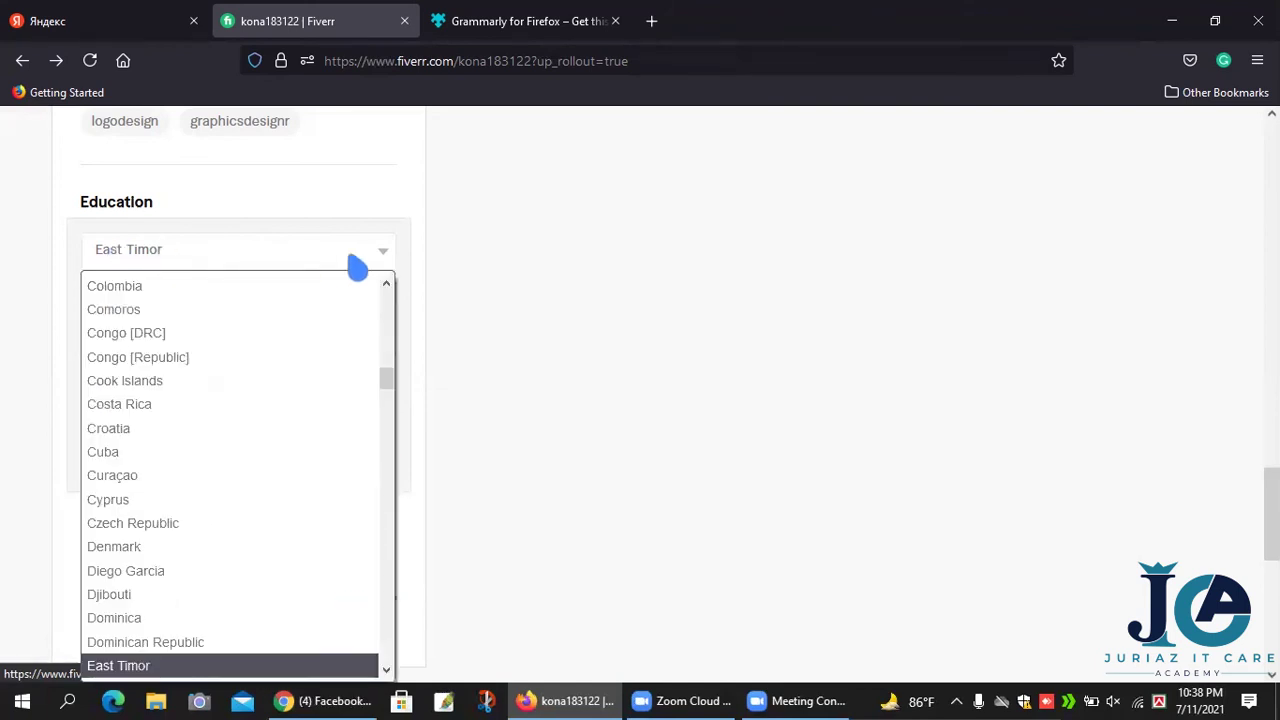
left_click(382, 256)
left_click(382, 256)
left_click(328, 256)
left_click(326, 256)
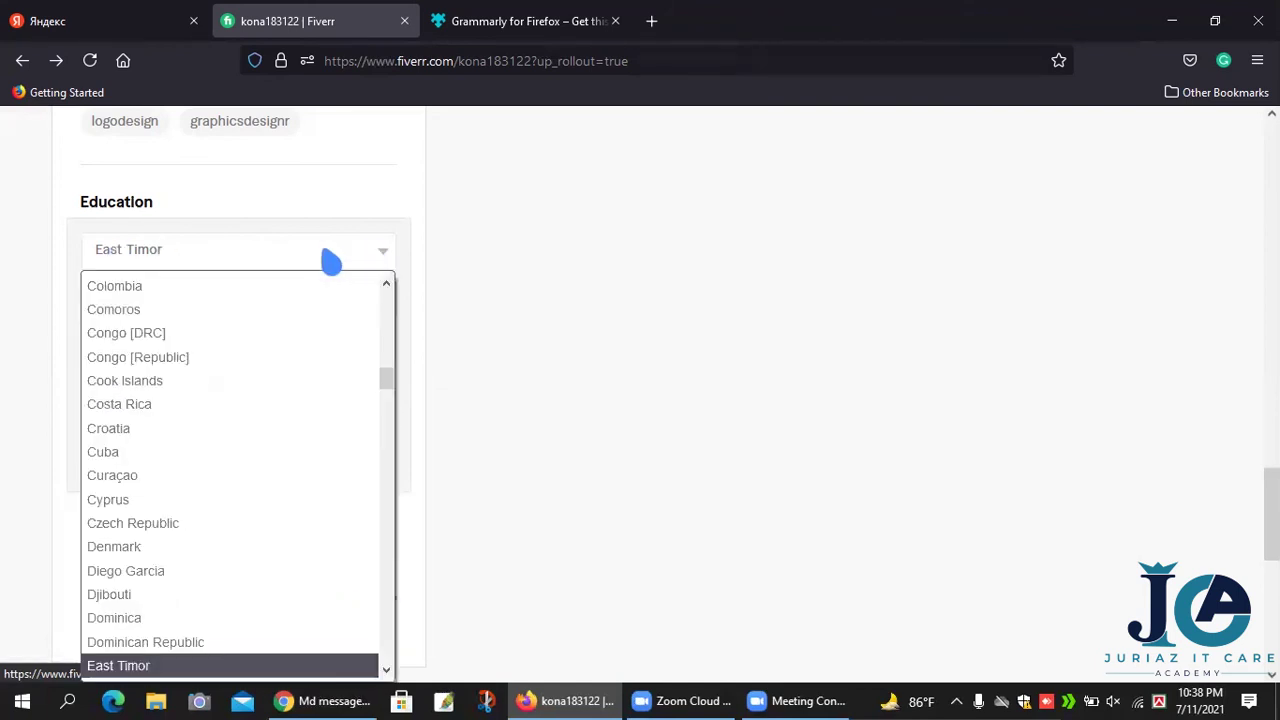
left_click(505, 258)
left_click(314, 302)
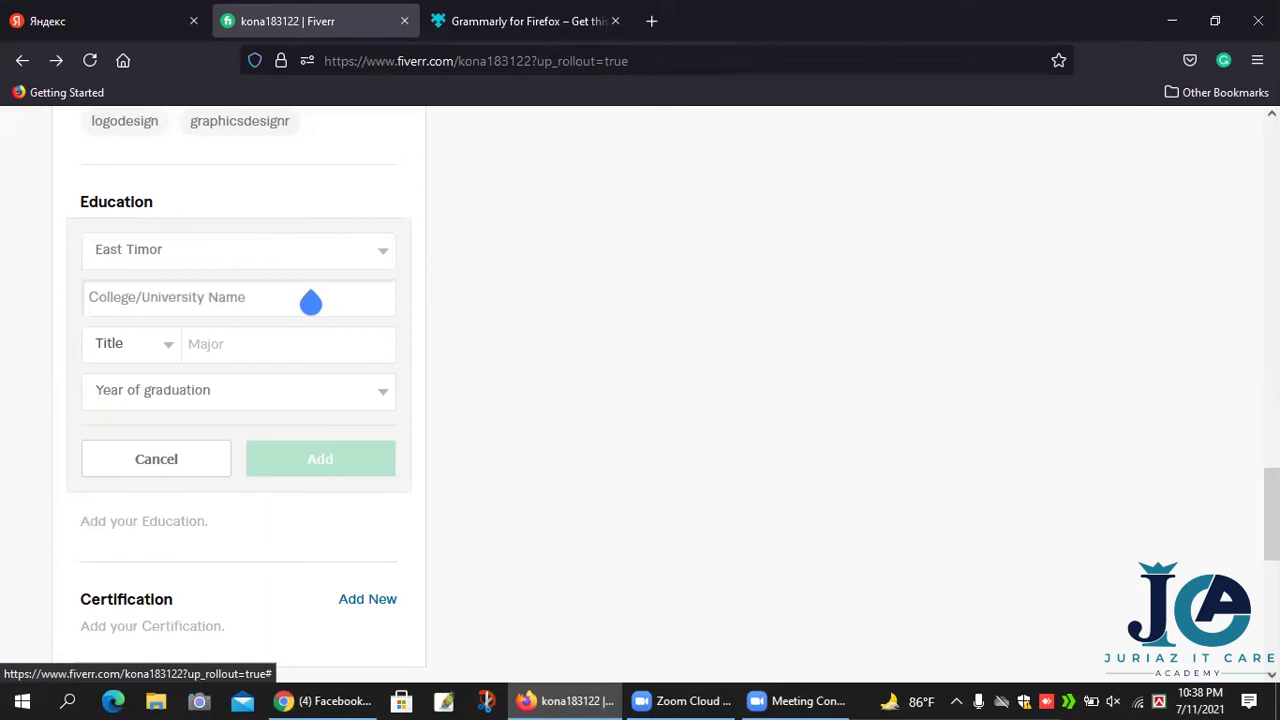
Step: Set the country of college/university in the Education section to Bangladesh
left_click(390, 258)
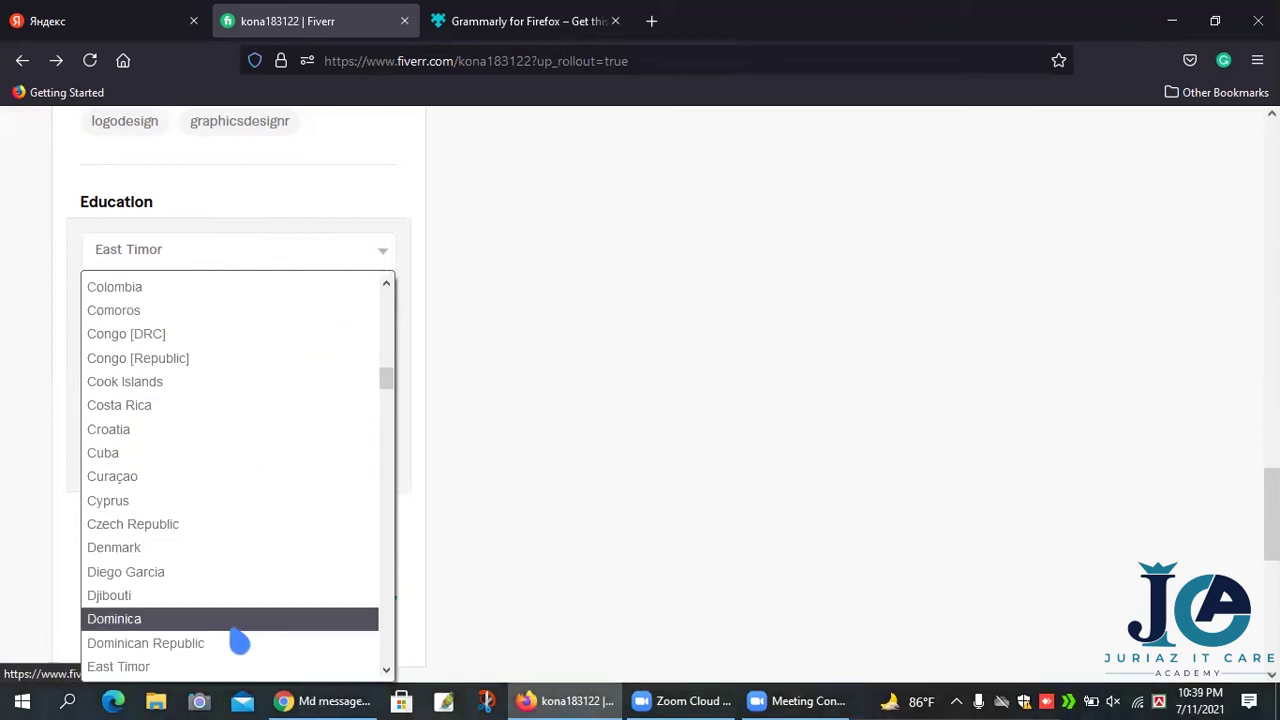
scroll(238, 638, "down", 5)
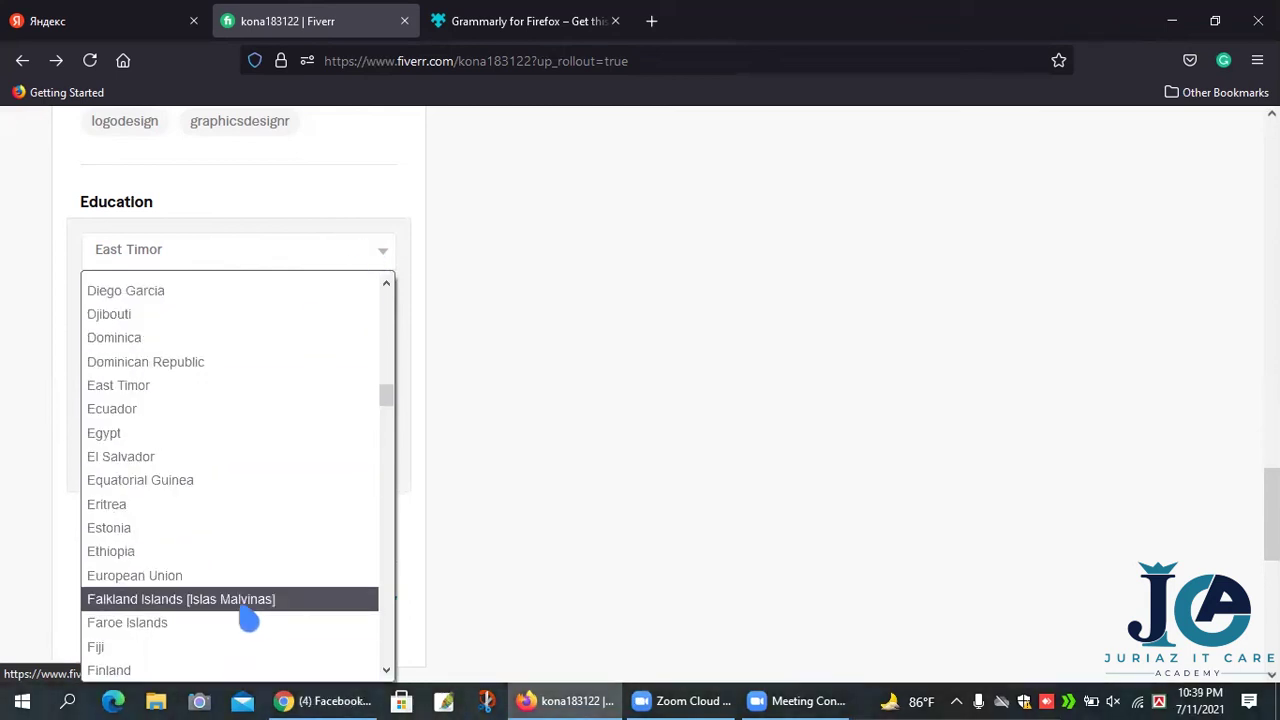
scroll(248, 620, "up", 15)
scroll(233, 608, "up", 1)
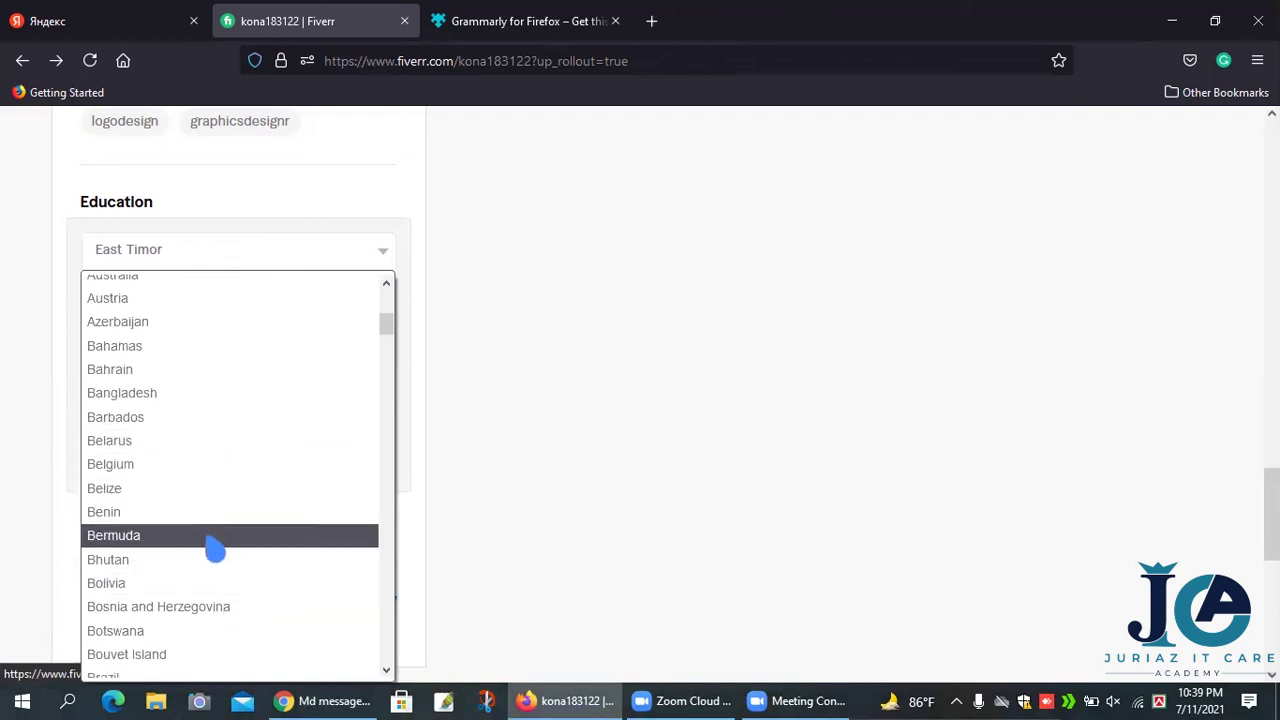
left_click(224, 400)
Step: Look up "Eden" as the college/university name and choose the suggestion Eden Mohila College
left_click(323, 303)
type("Eden")
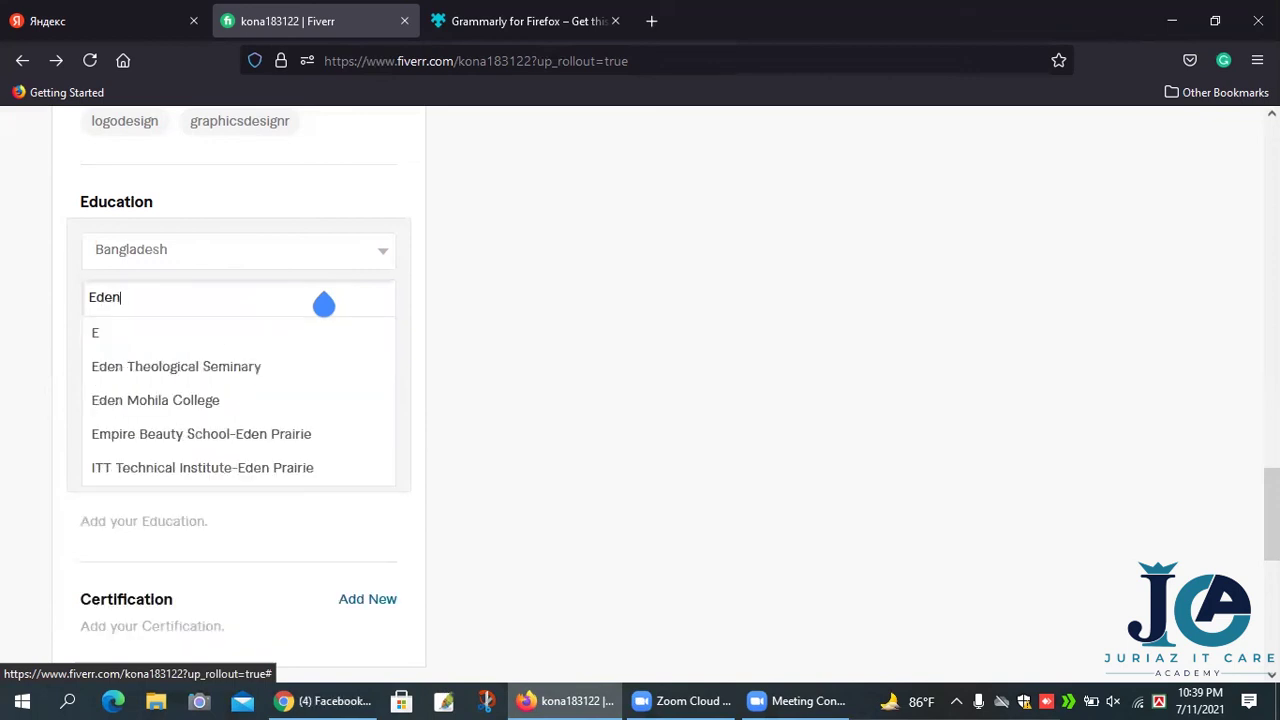
type(" C")
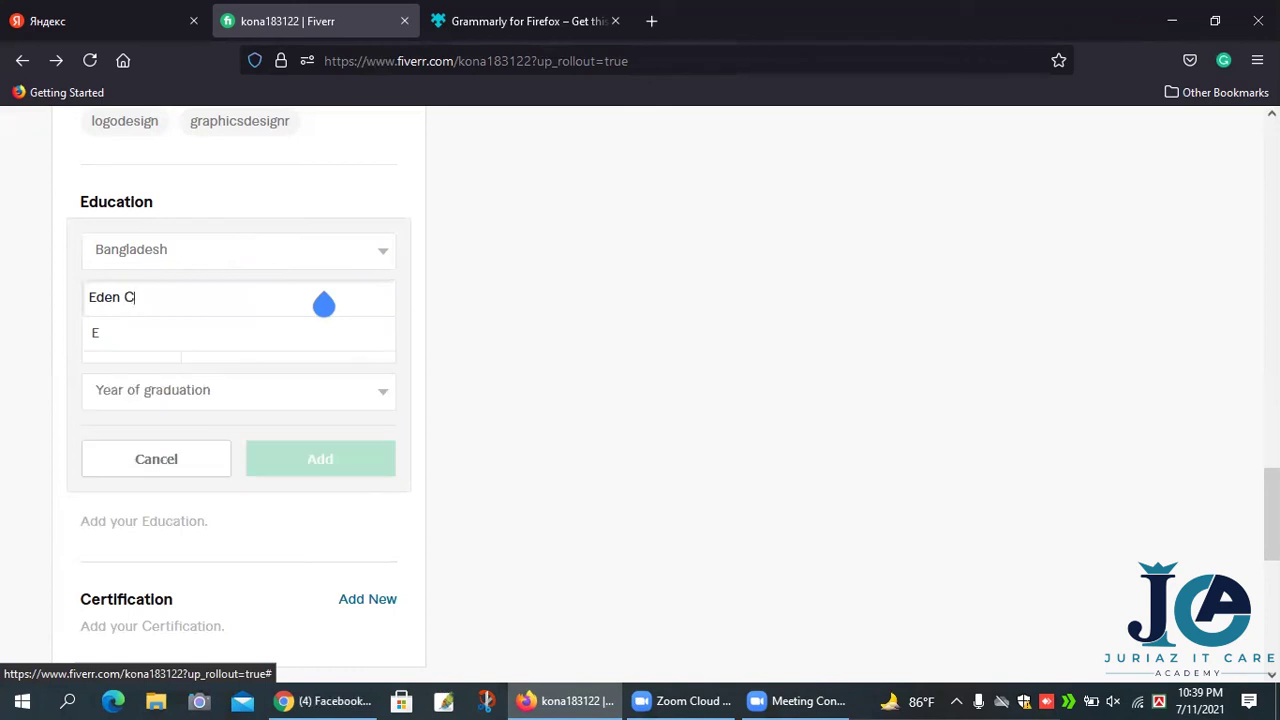
key("BackSpace")
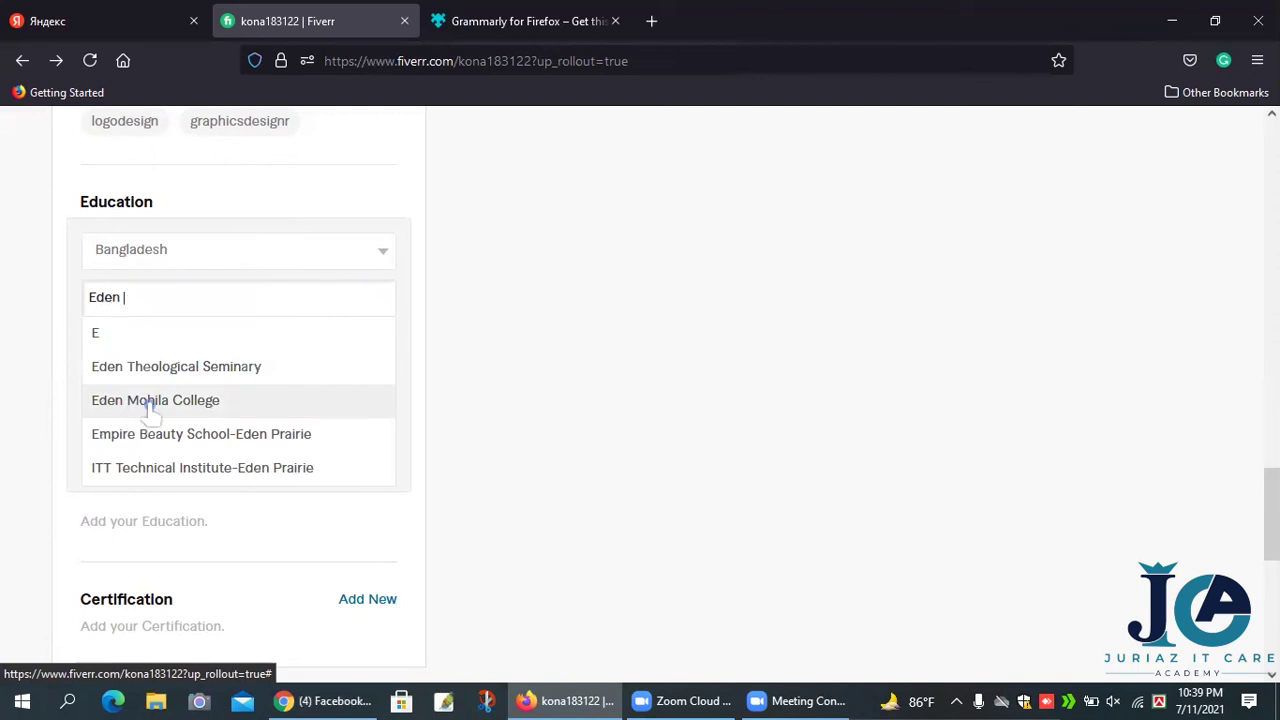
left_click(150, 405)
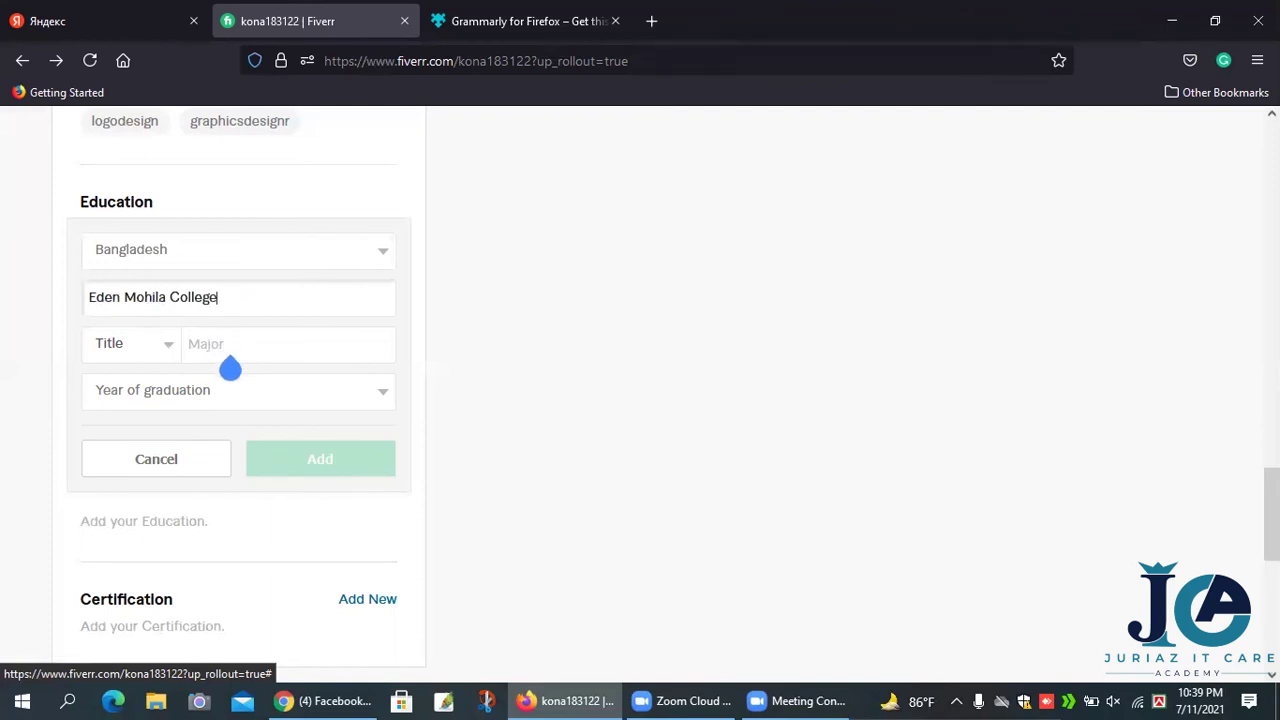
Step: Set the year of graduation to 2016 and the degree title to M.Sc. in the education entry
left_click(383, 402)
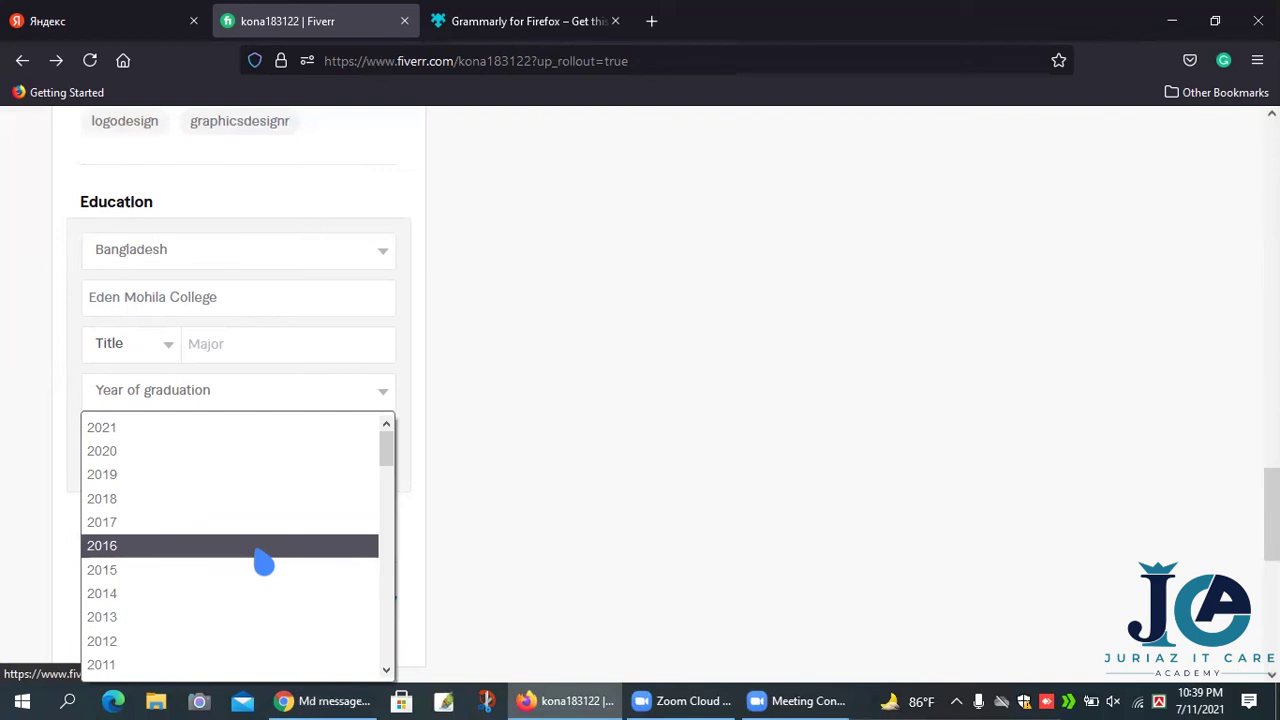
left_click(262, 556)
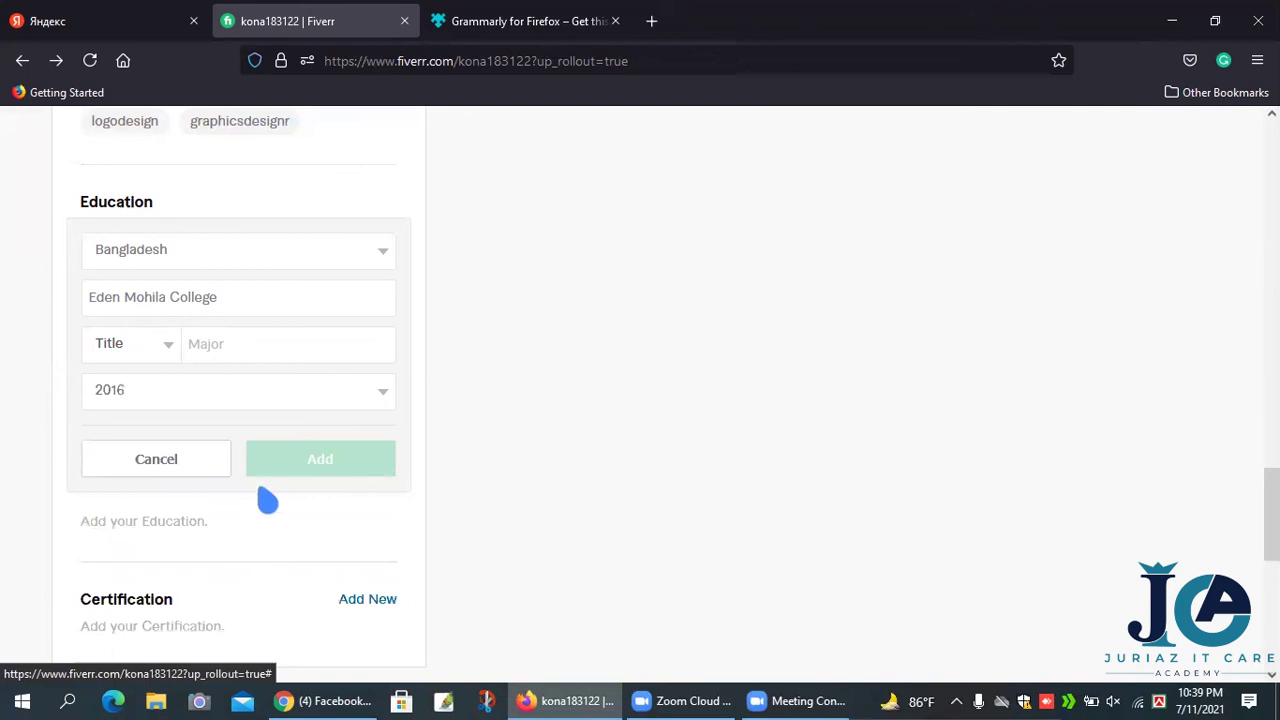
left_click(162, 350)
left_click(162, 352)
left_click(162, 352)
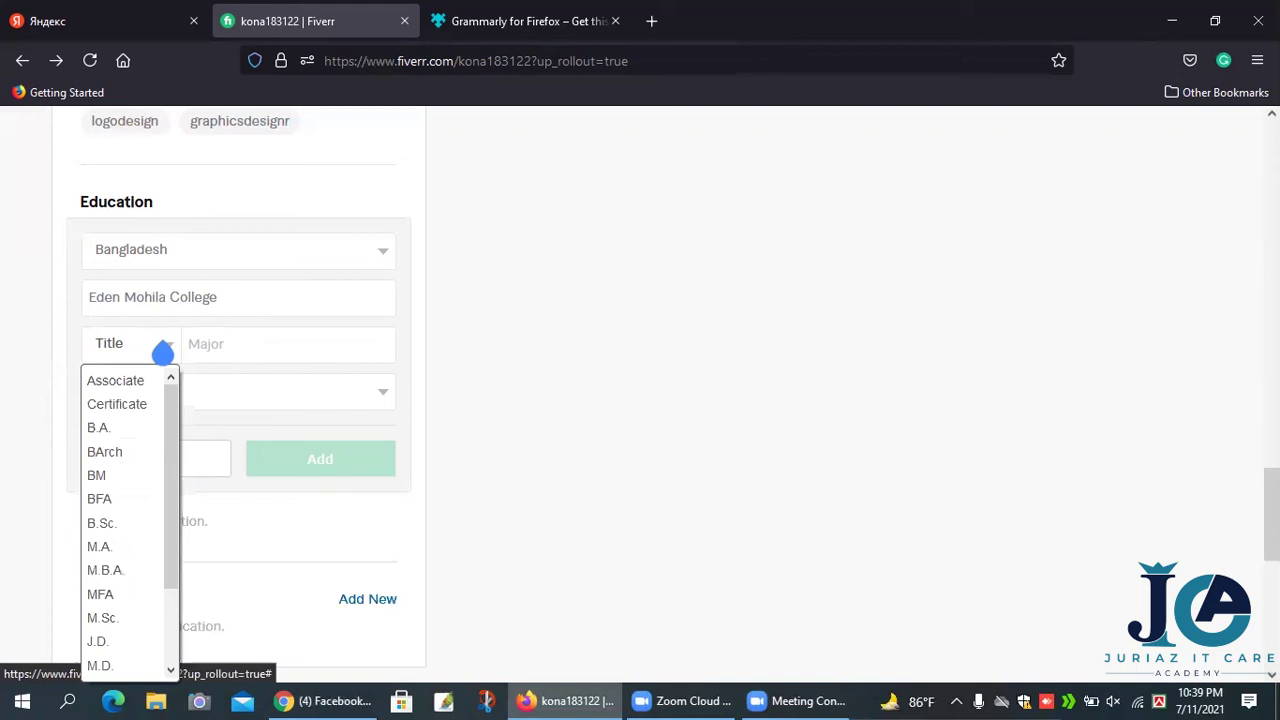
left_click(130, 619)
Step: Enter "Accountig" as the major using the suggest option, and add the M.Sc. education entry to the profile
left_click(284, 352)
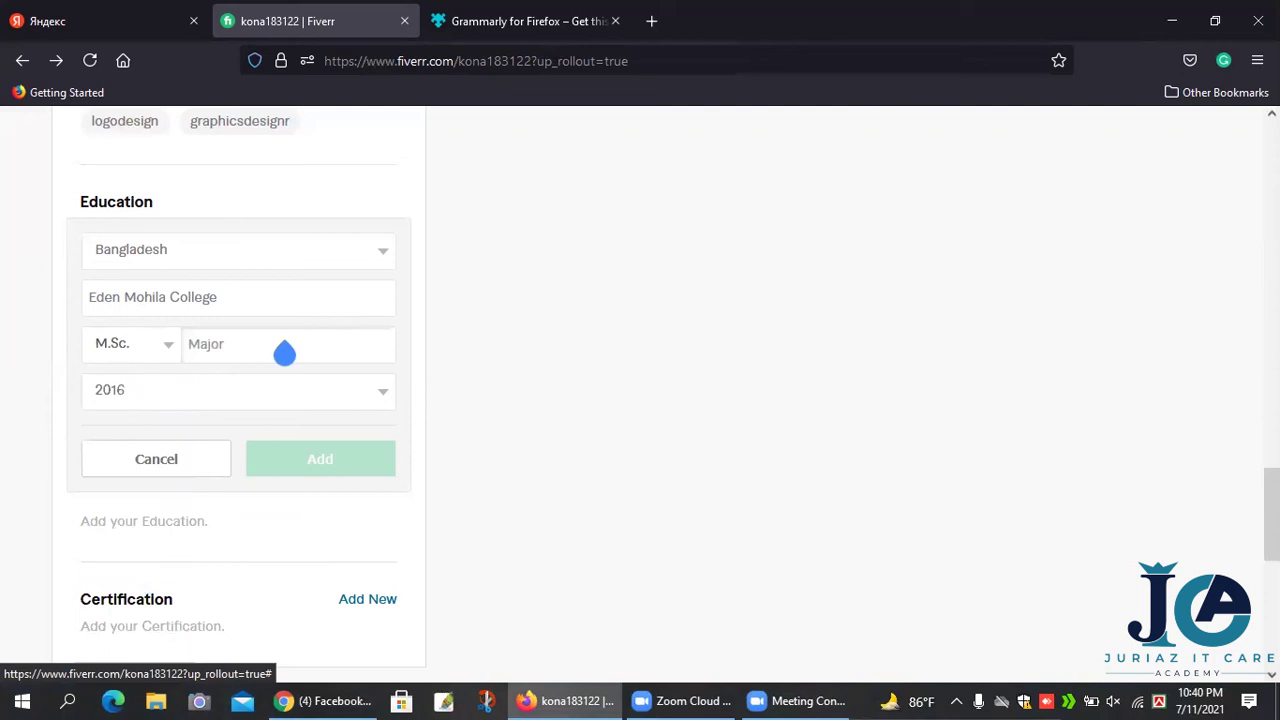
type("Accountig")
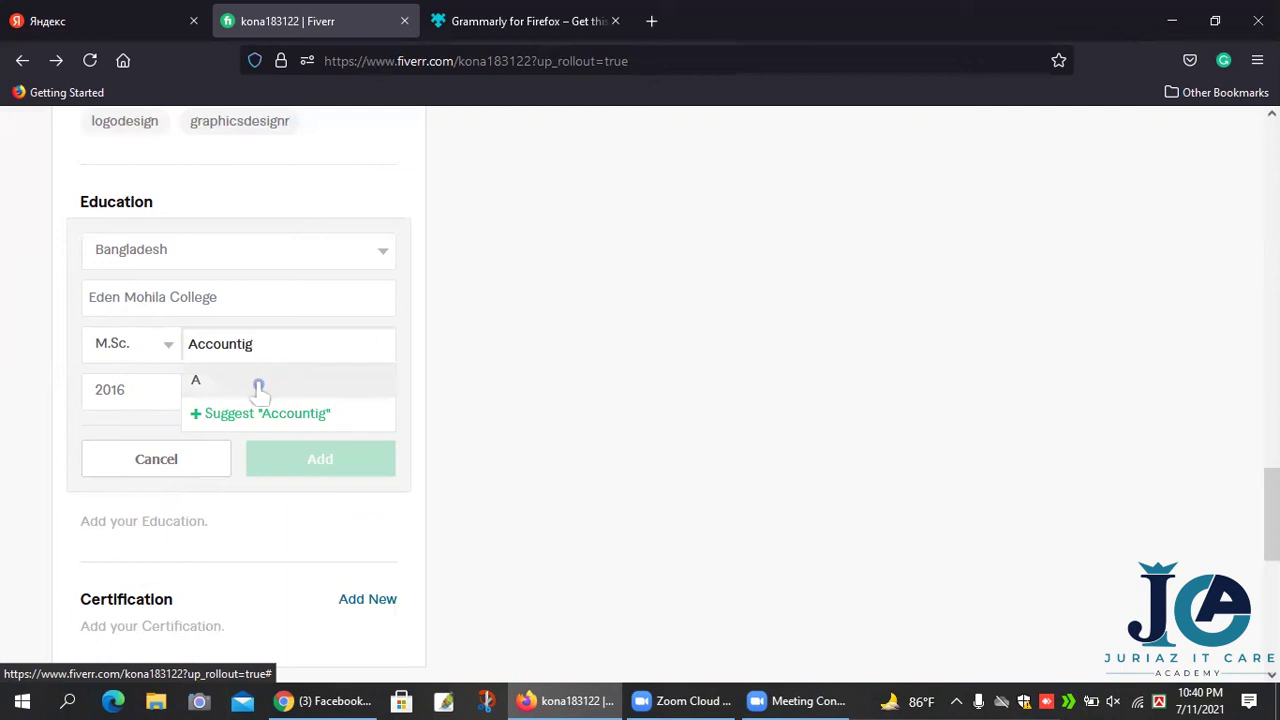
left_click(271, 413)
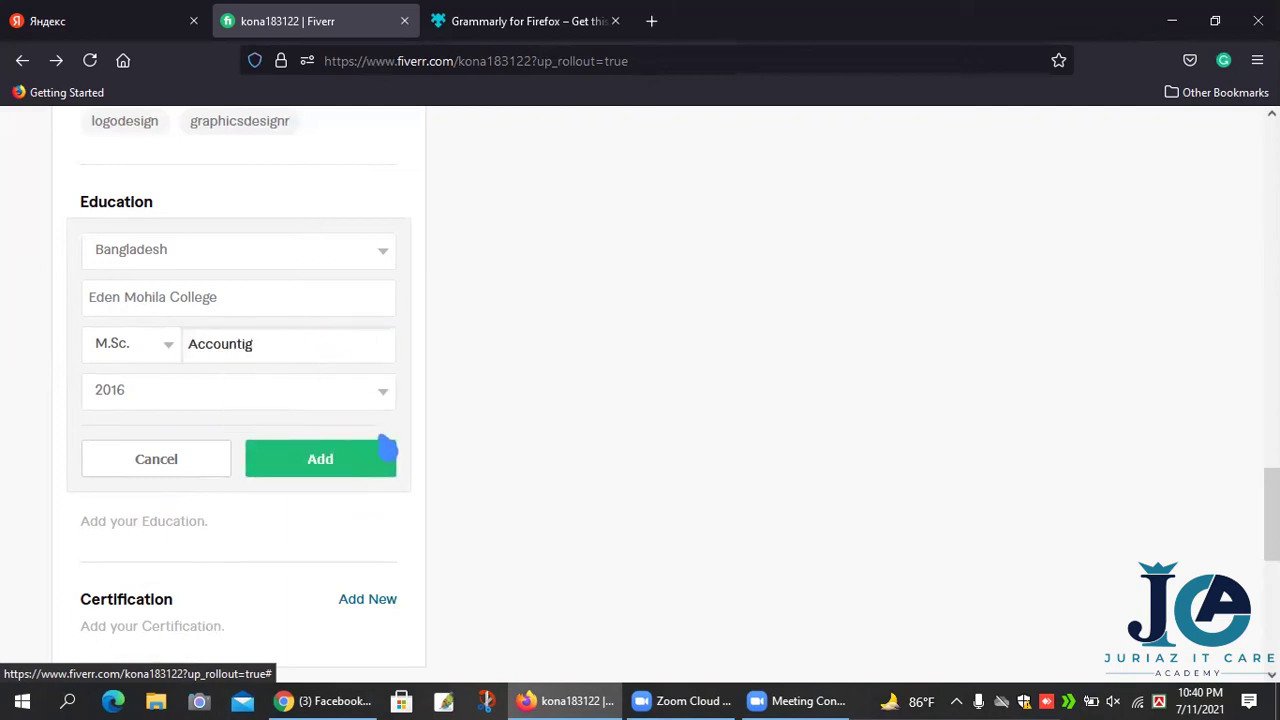
left_click(343, 465)
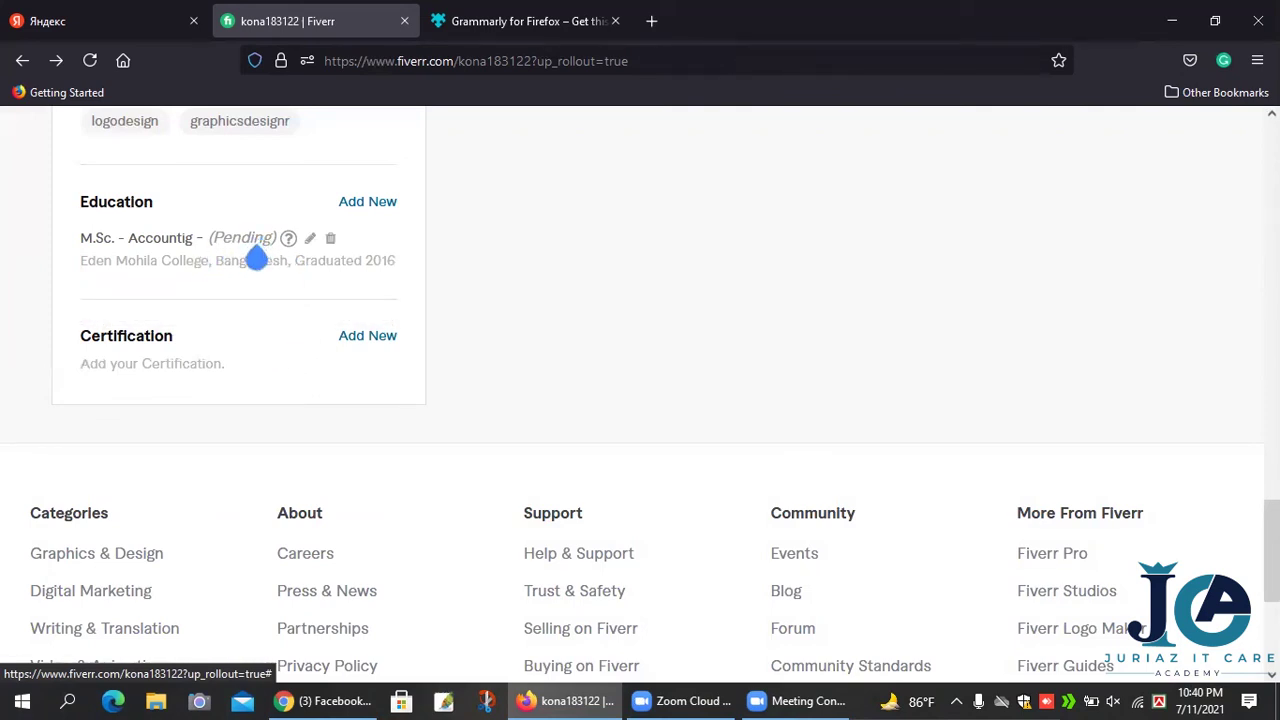
double_click(245, 240)
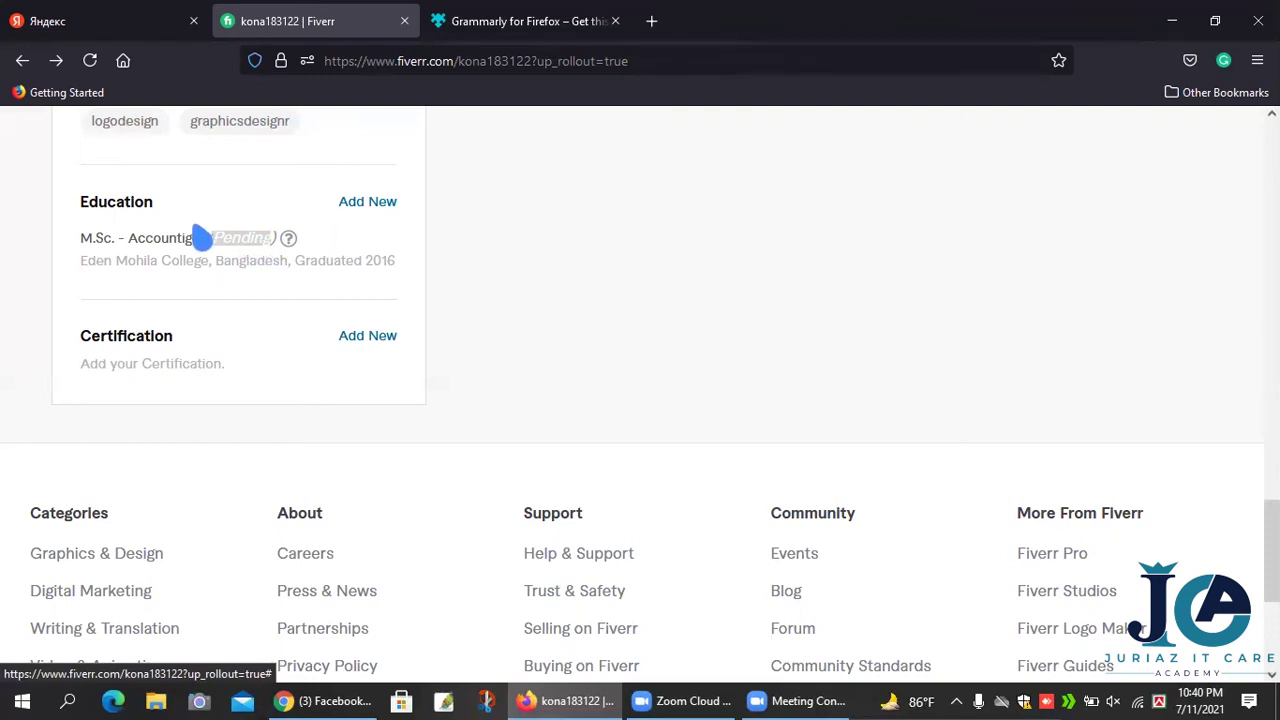
mouse_move(110, 215)
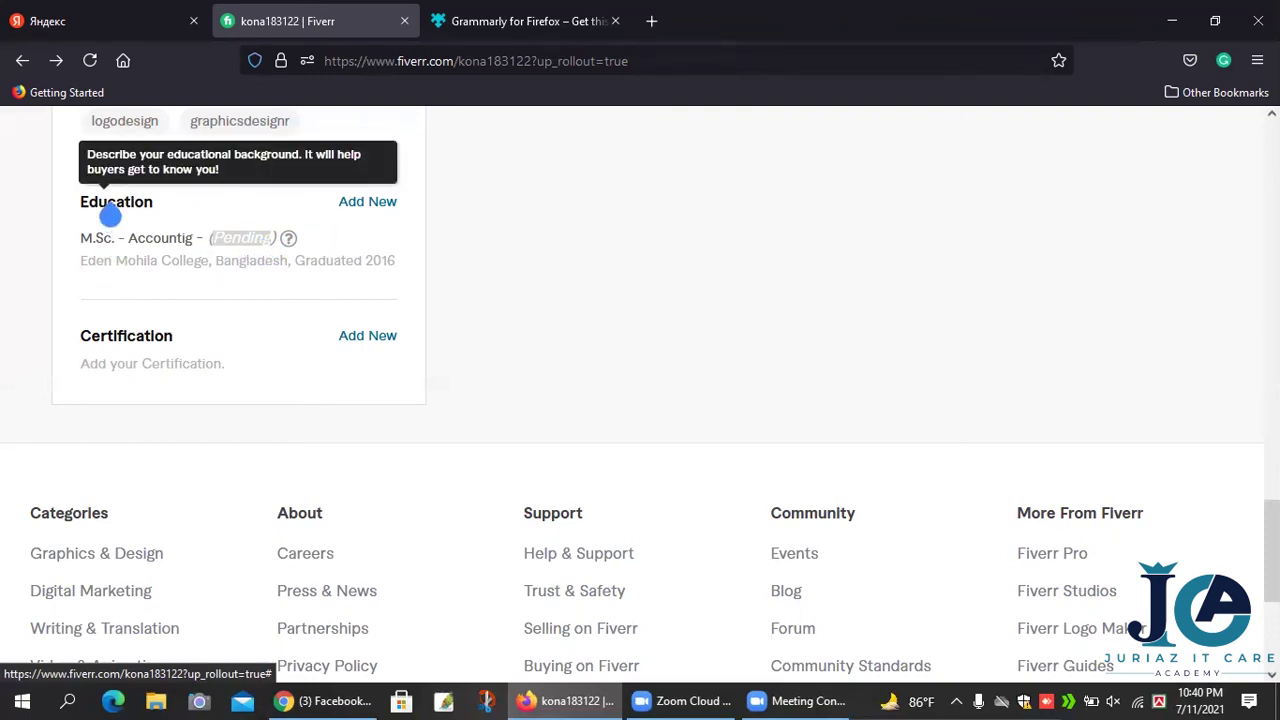
left_click(110, 215)
Step: Start another education entry with the country Bangladesh and the college name Eden Mohila College, looked up with "Ede"
left_click(344, 203)
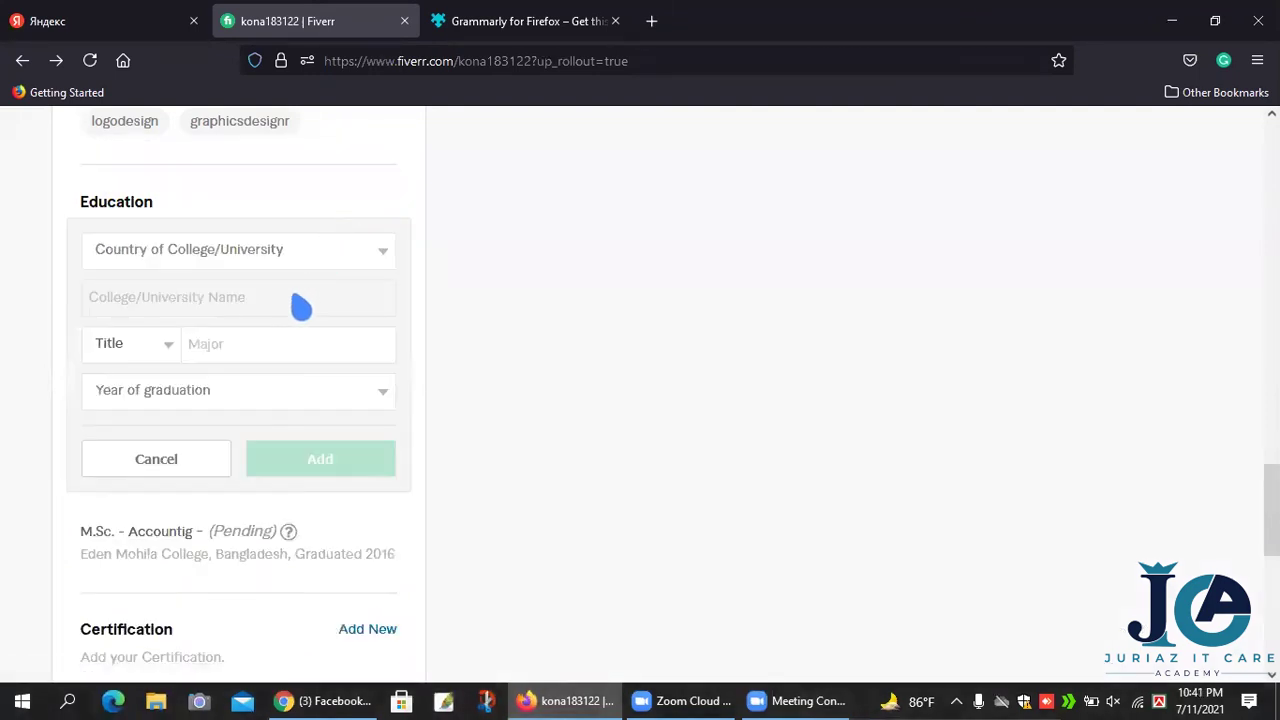
left_click(385, 254)
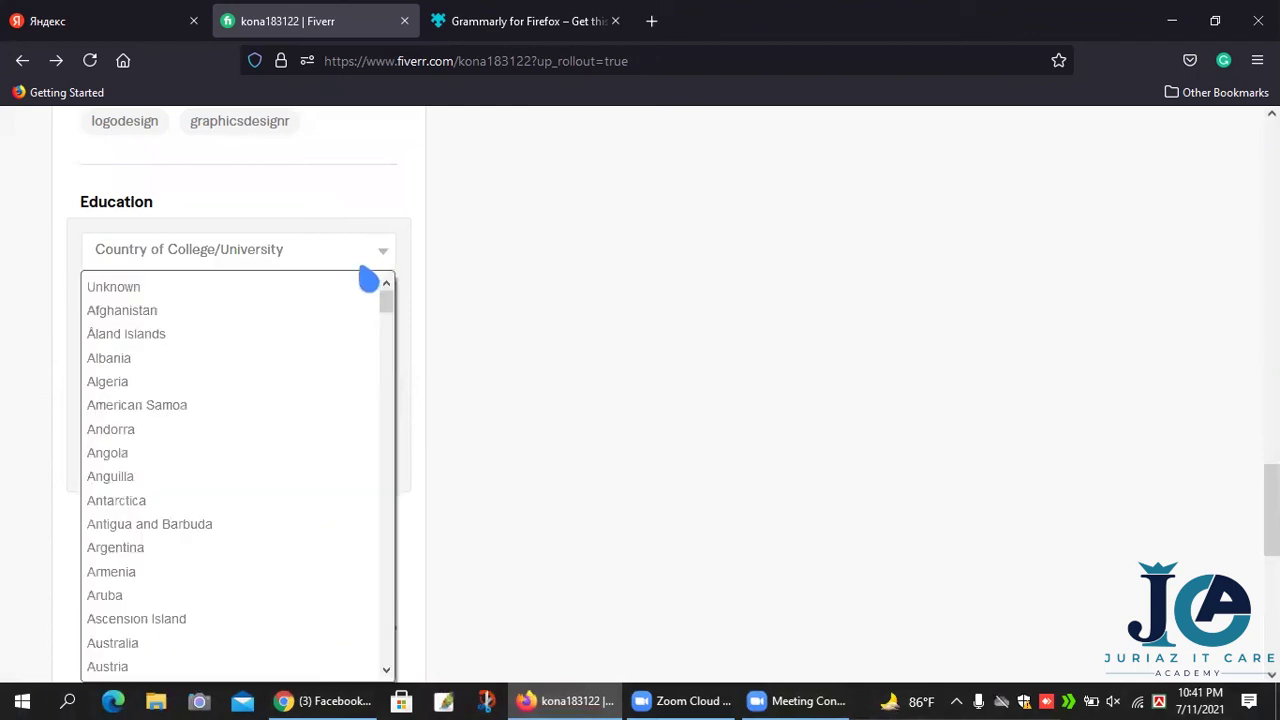
scroll(268, 378, "down", 3)
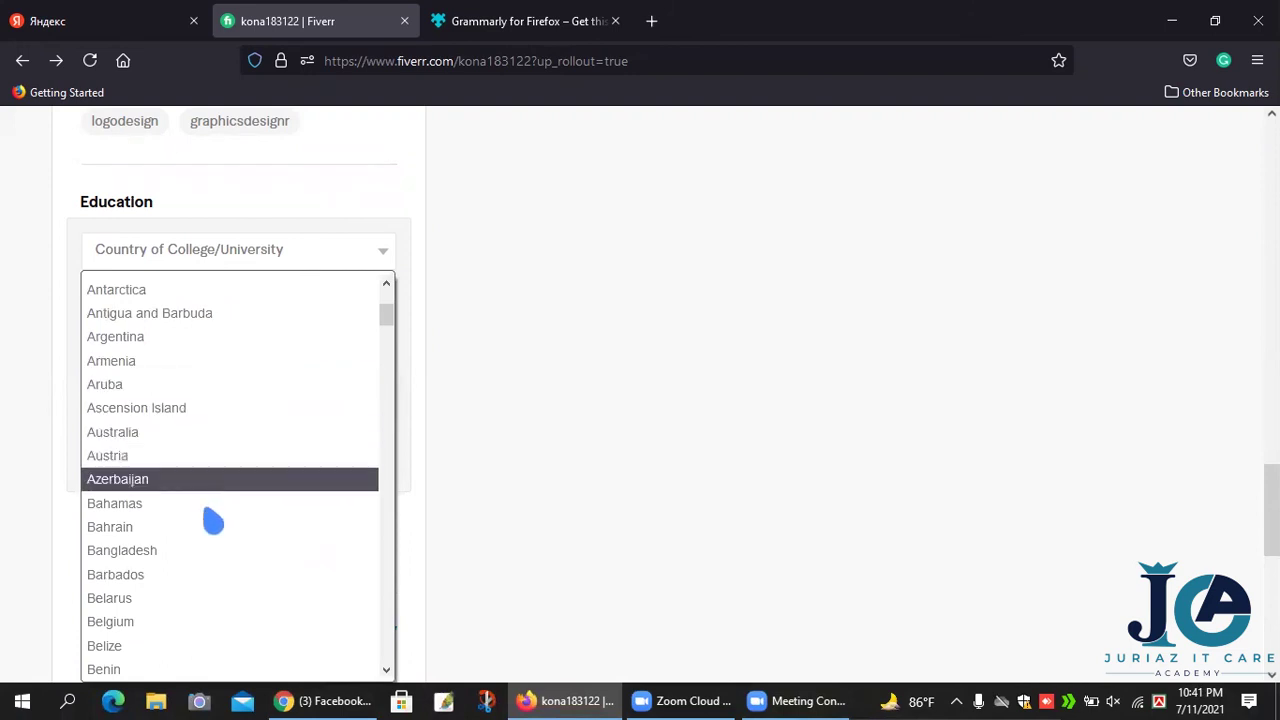
left_click(210, 548)
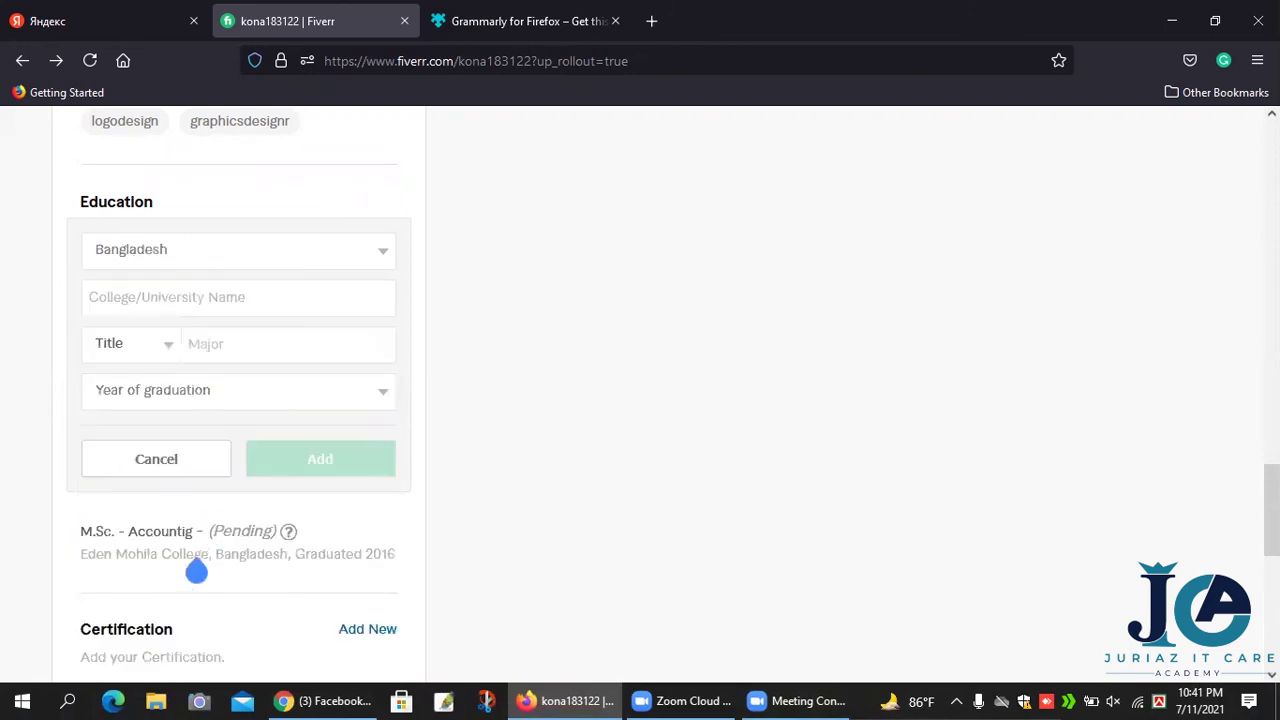
left_click(166, 314)
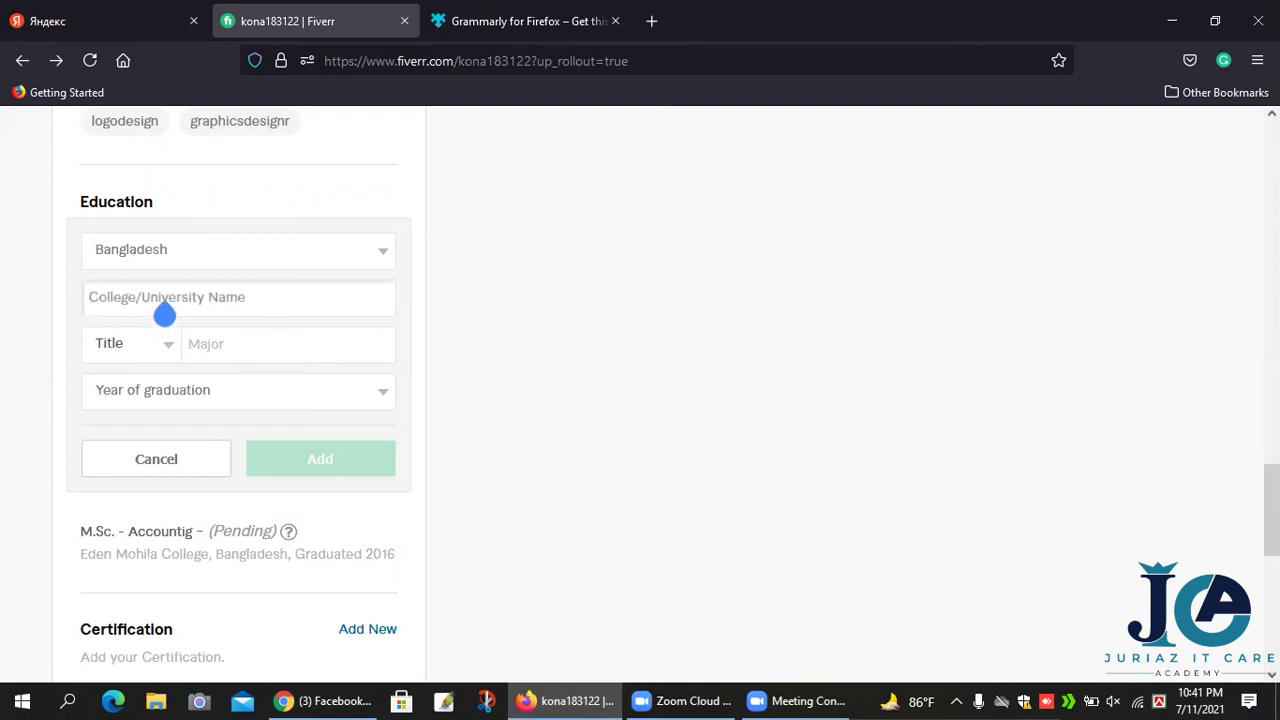
type("Ede")
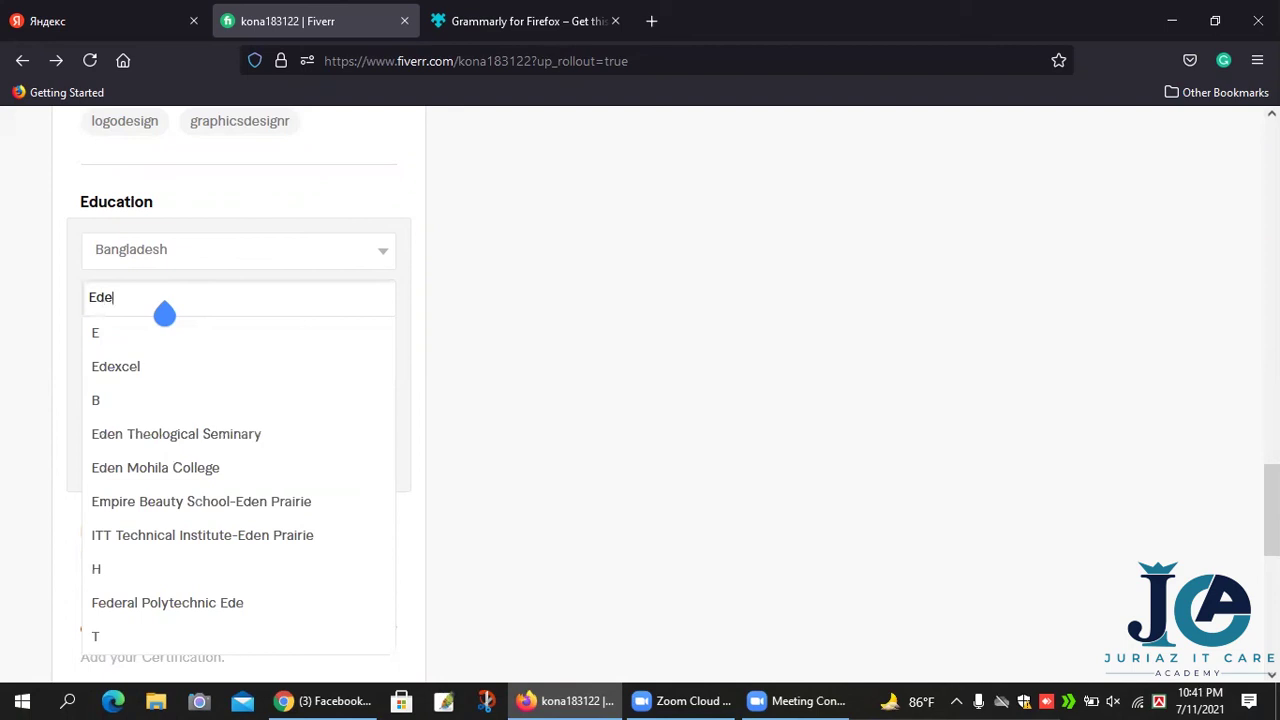
left_click(165, 468)
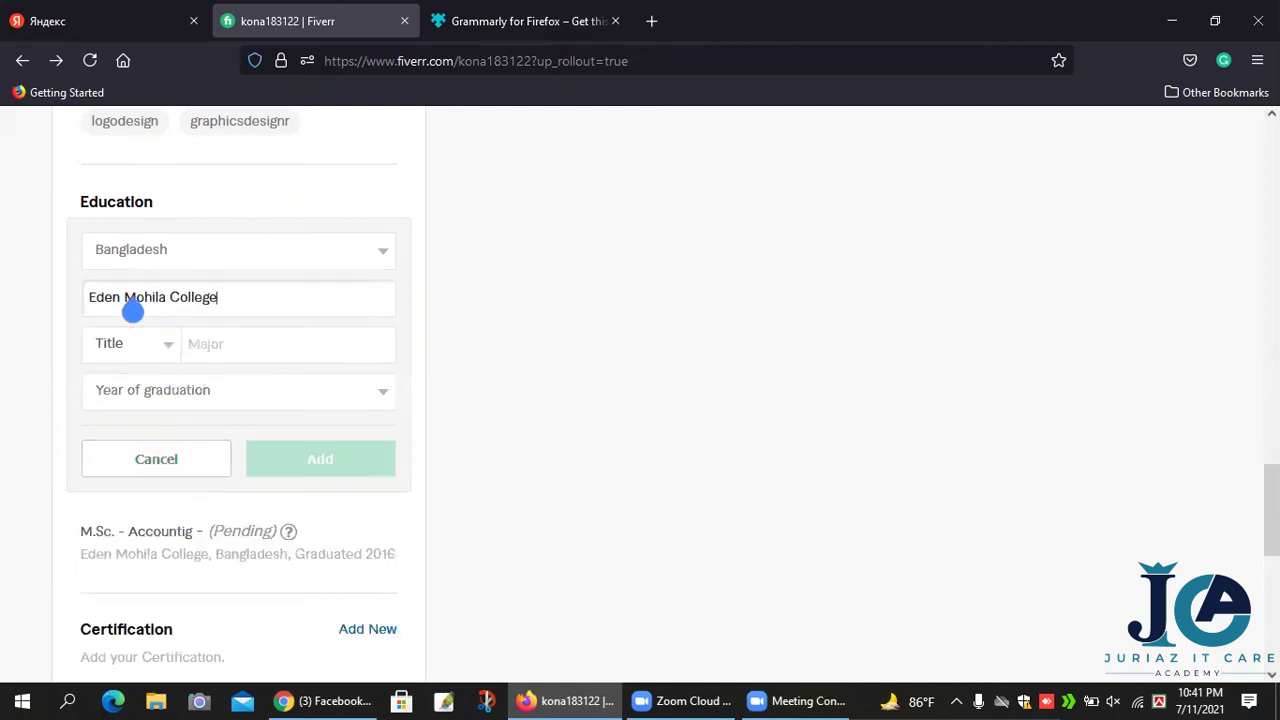
Step: Set the degree title to M.B.A. and the year of graduation to 2016 in the new education entry
left_click(170, 350)
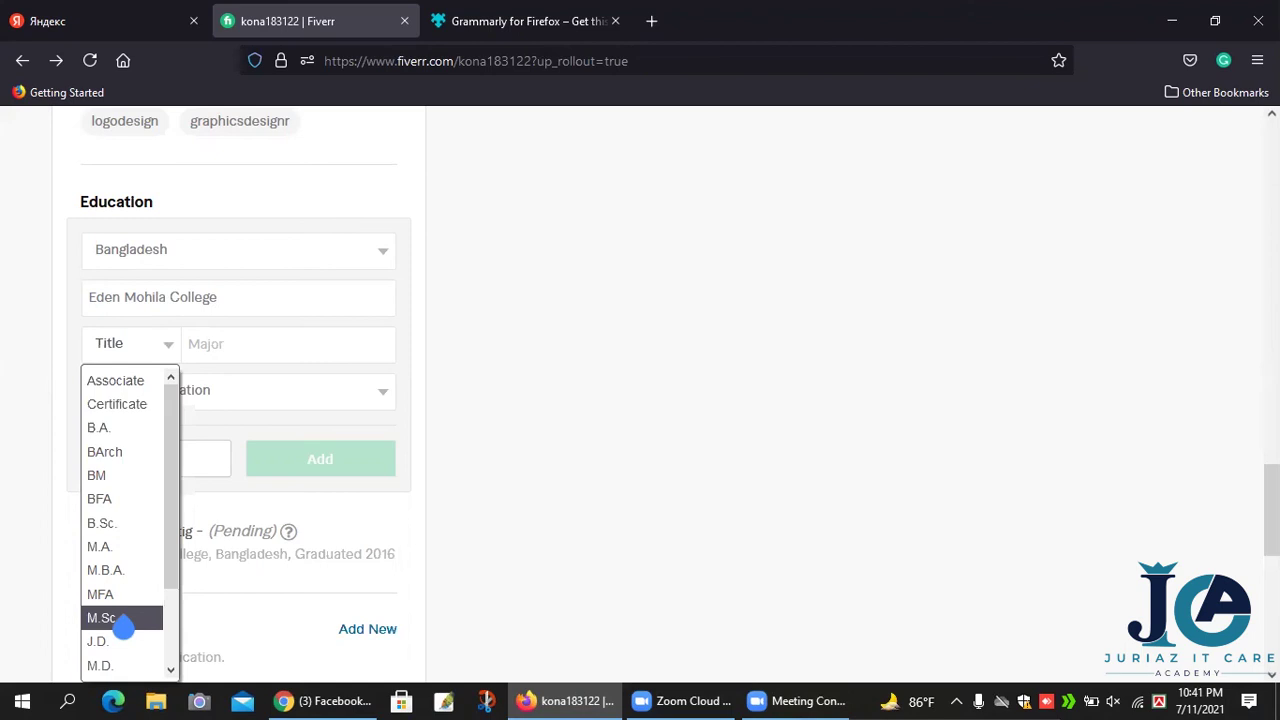
scroll(122, 626, "down", 1)
scroll(122, 626, "up", 1)
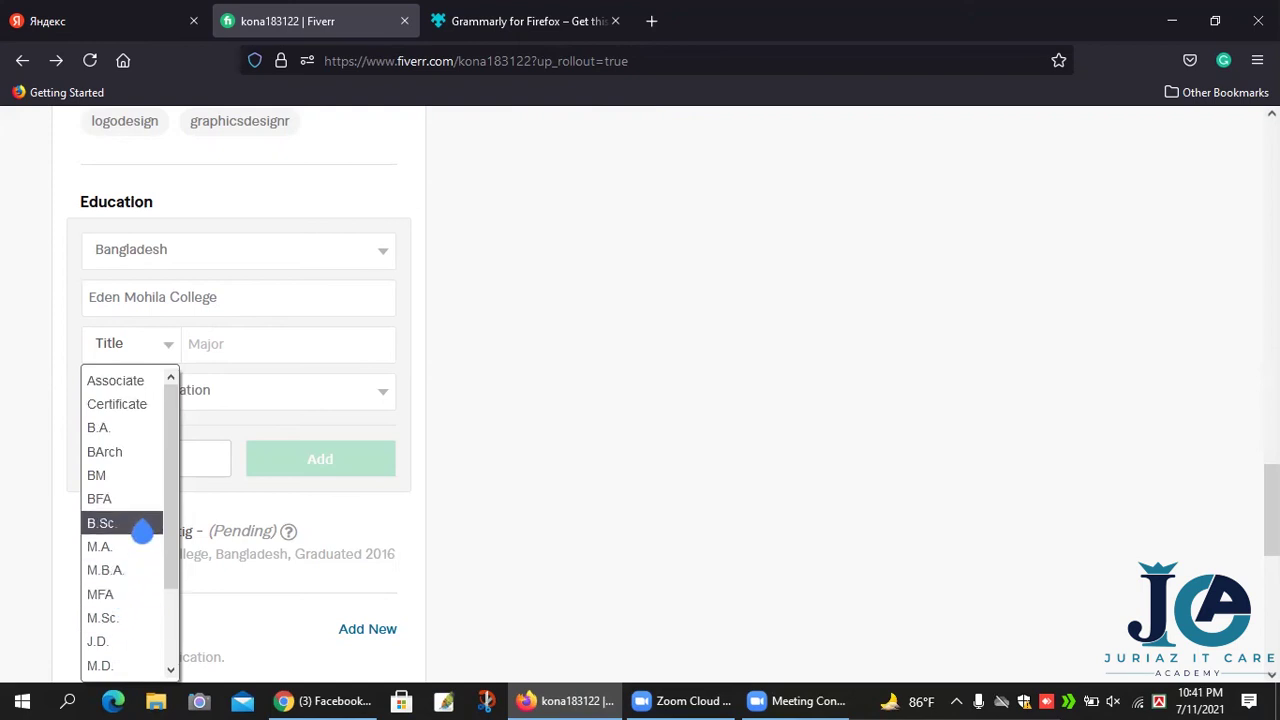
scroll(142, 528, "down", 1)
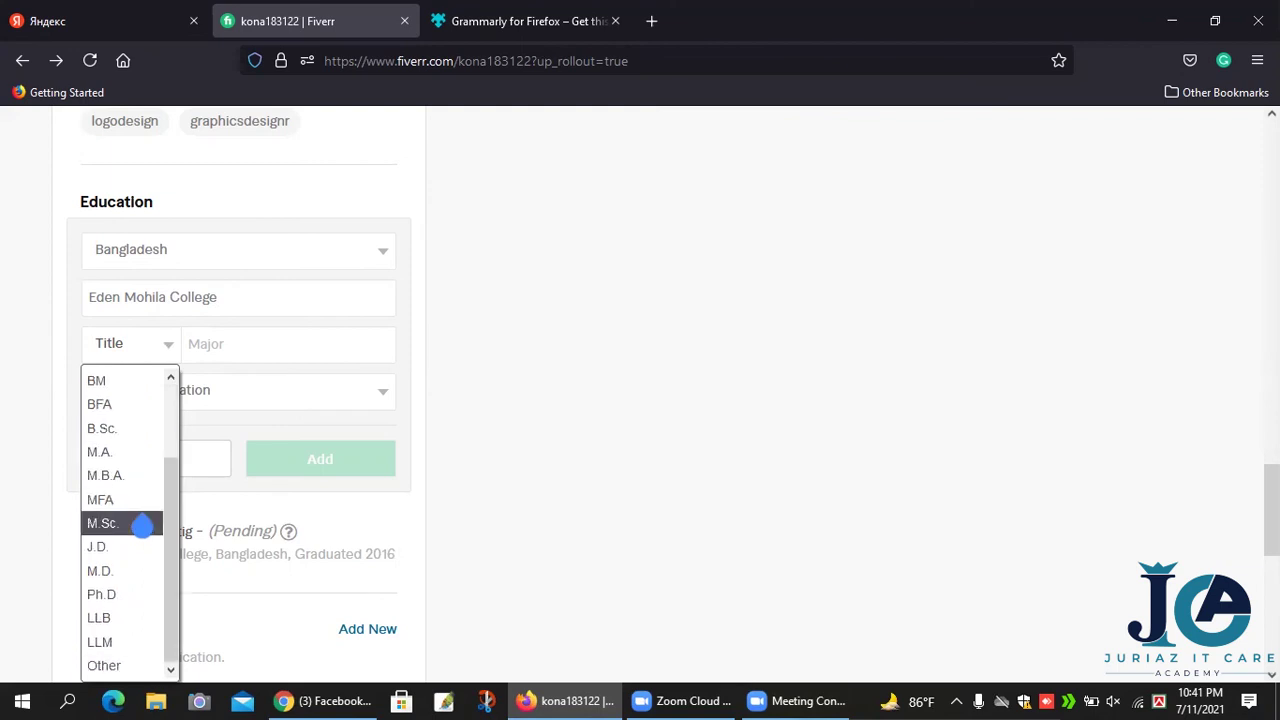
scroll(142, 526, "up", 1)
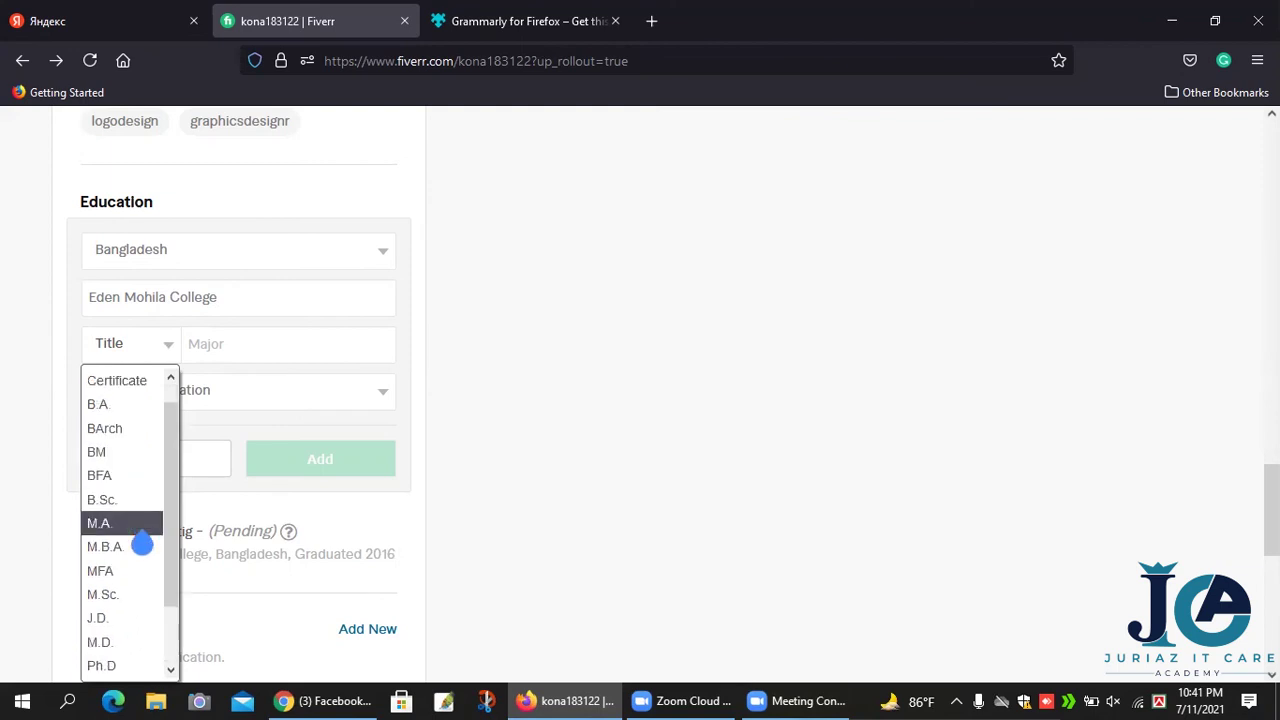
left_click(142, 550)
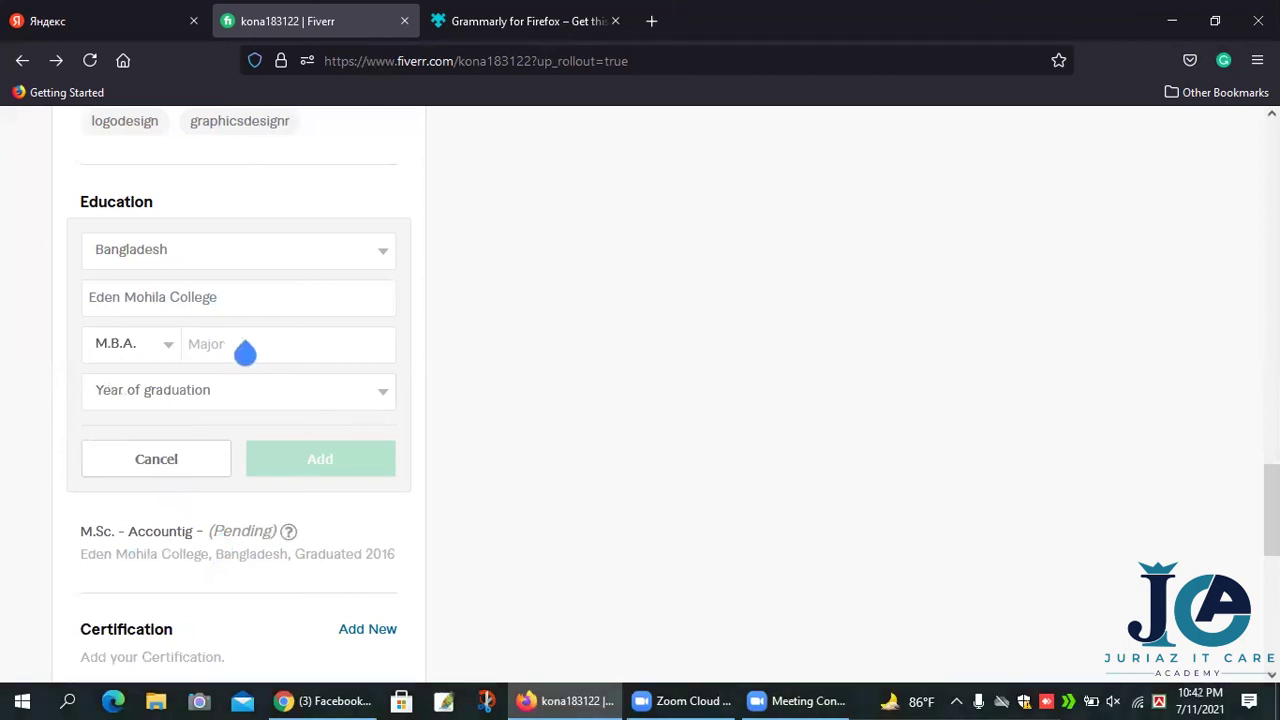
left_click(385, 400)
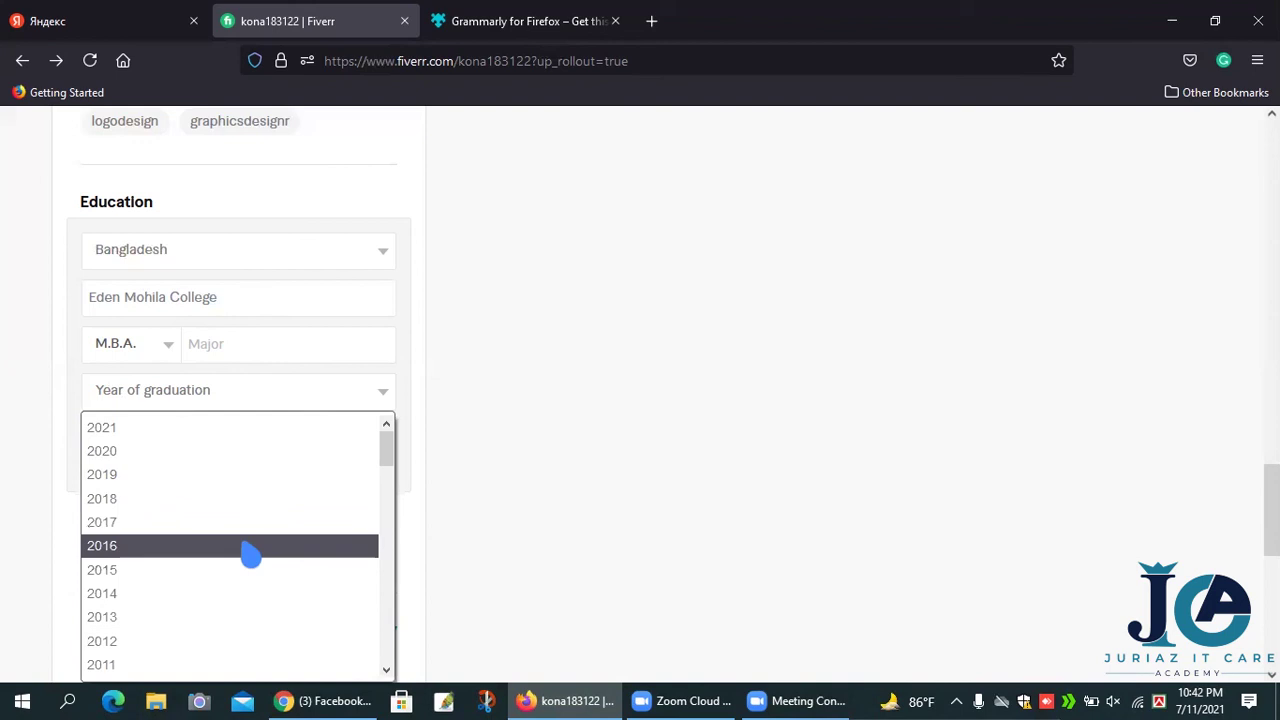
left_click(250, 553)
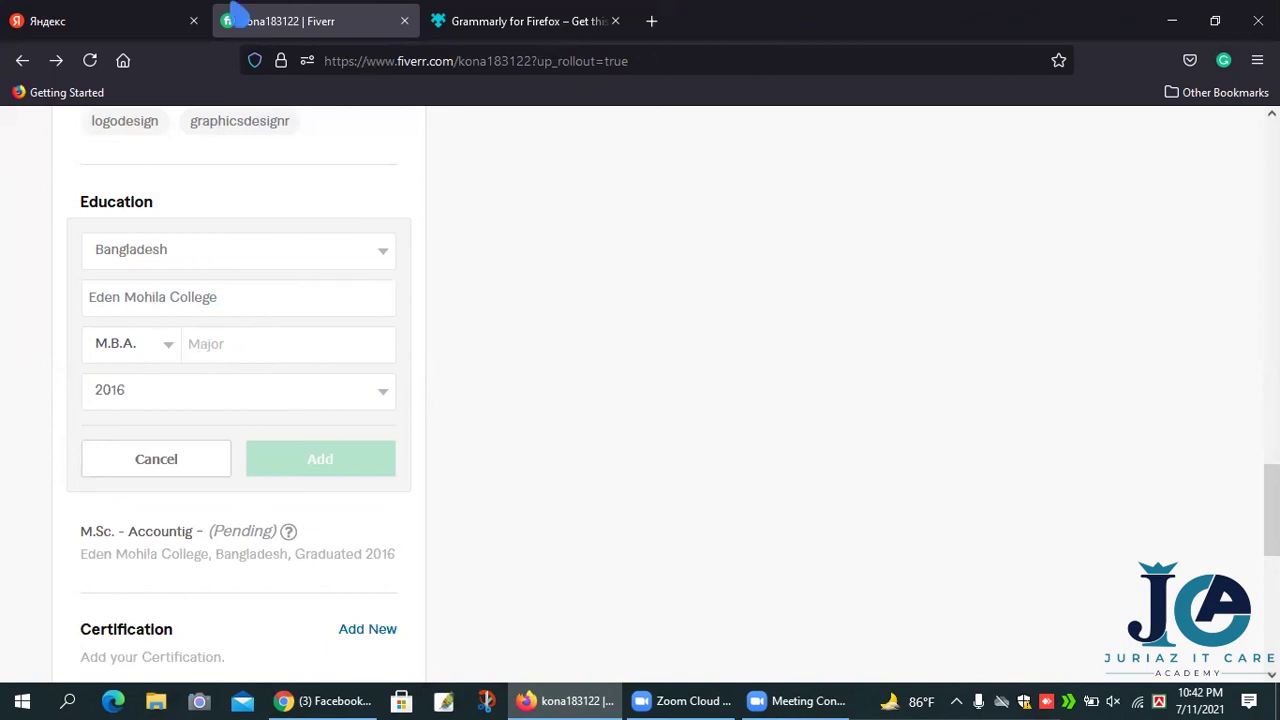
Step: Look up "Accounting" as the major for the M.B.A. entry and choose the suggestion Accountin
left_click(275, 350)
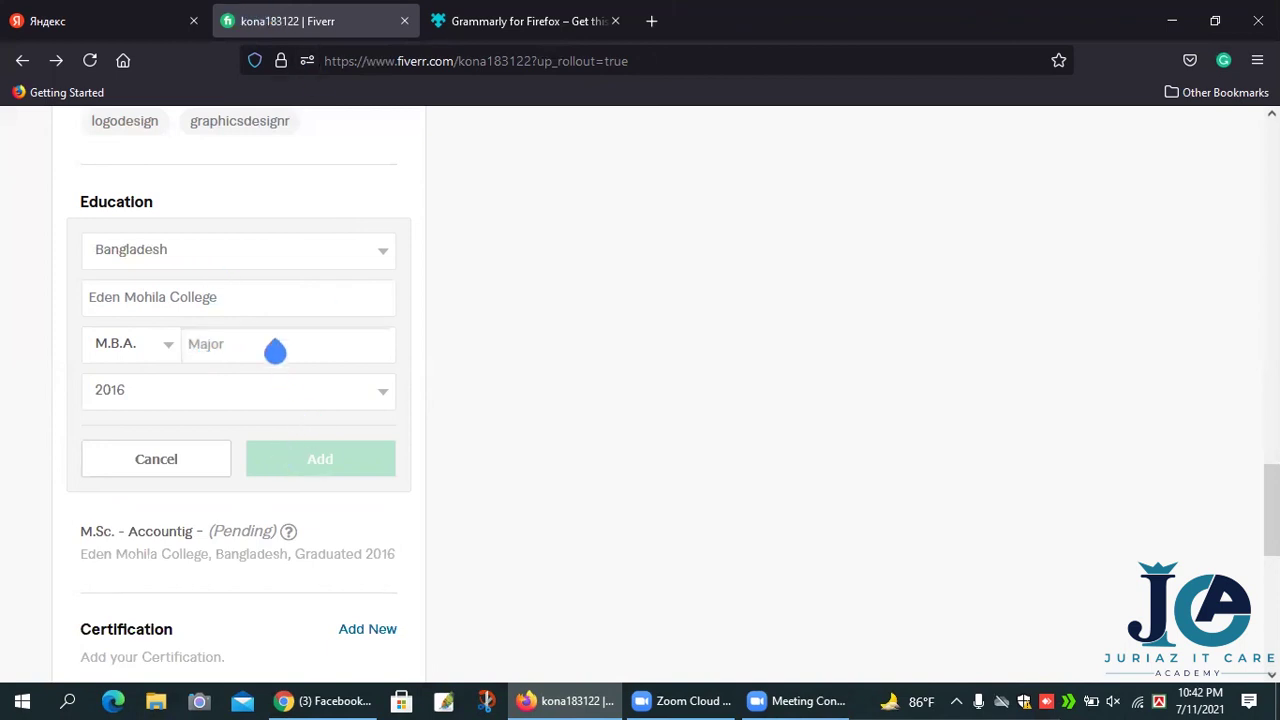
type("Ac")
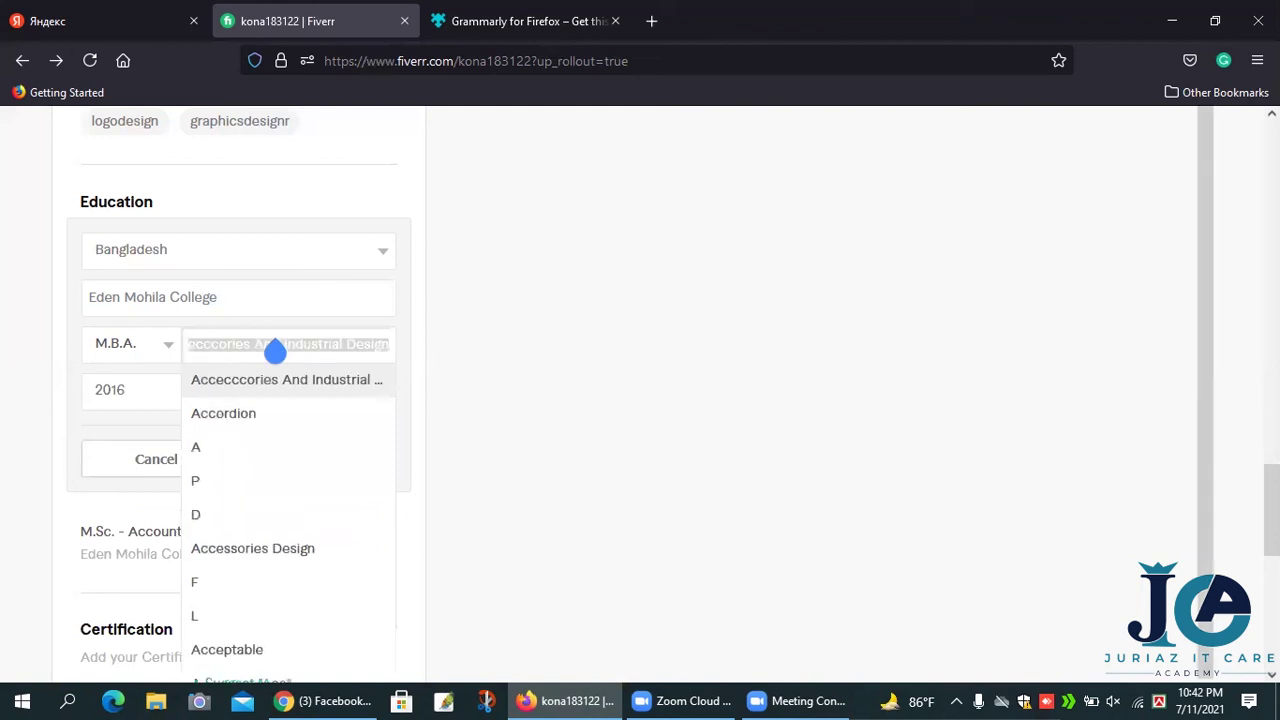
type("cou")
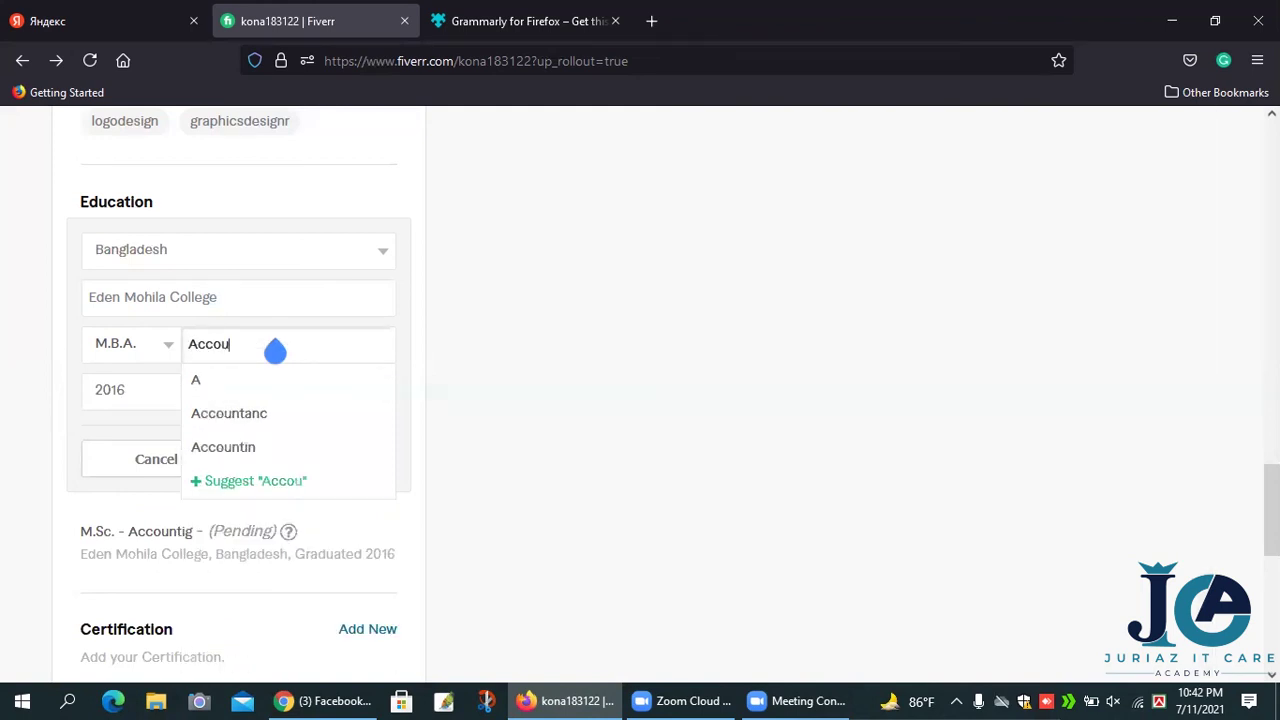
type("nting")
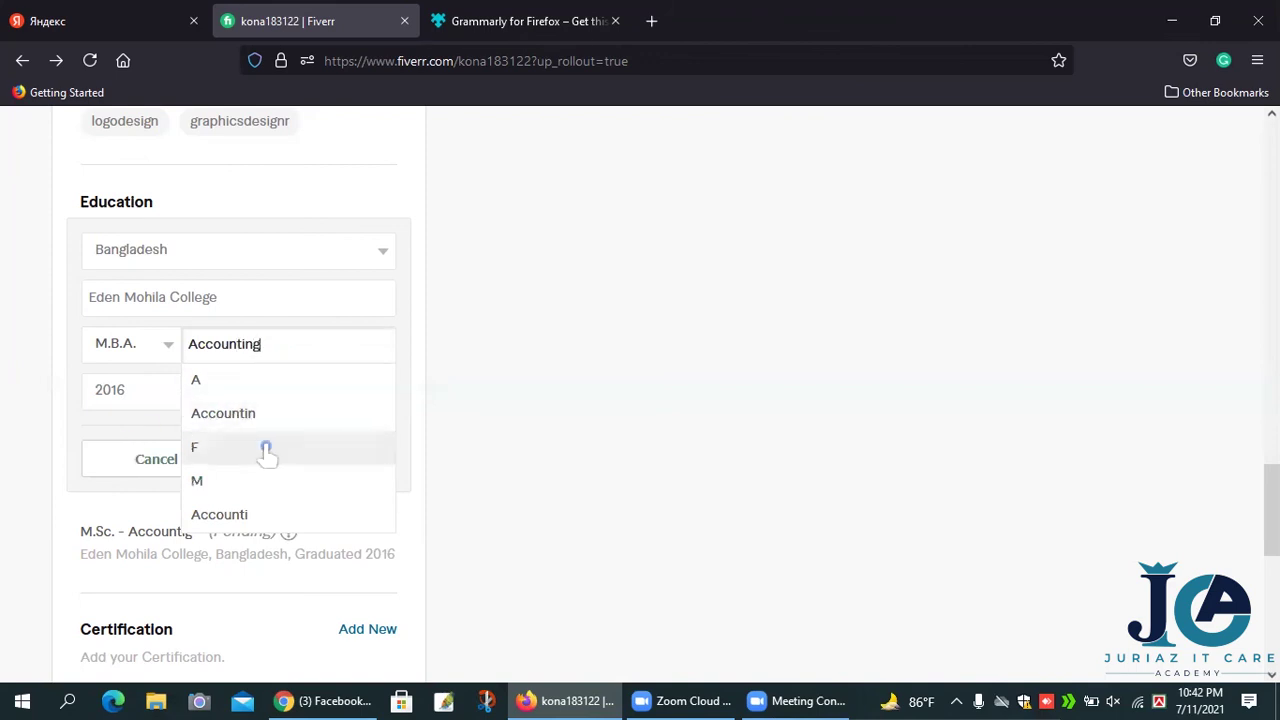
scroll(266, 450, "down", 2)
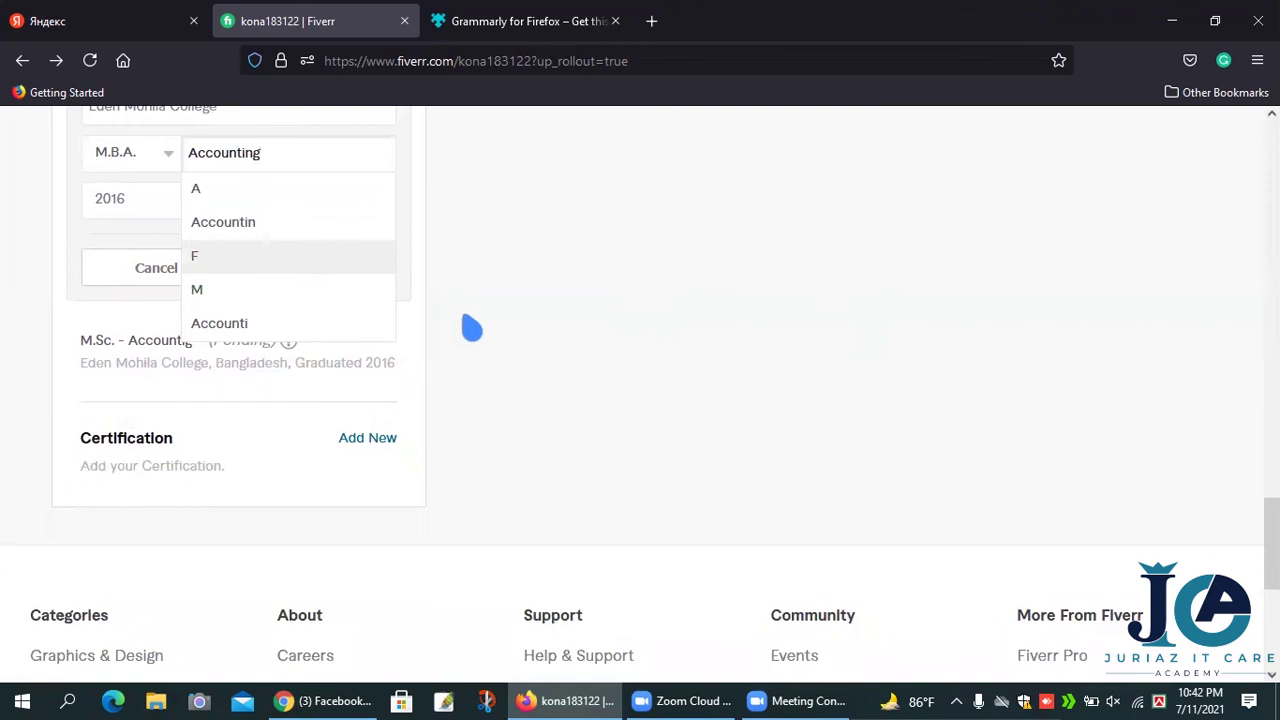
left_click(529, 327)
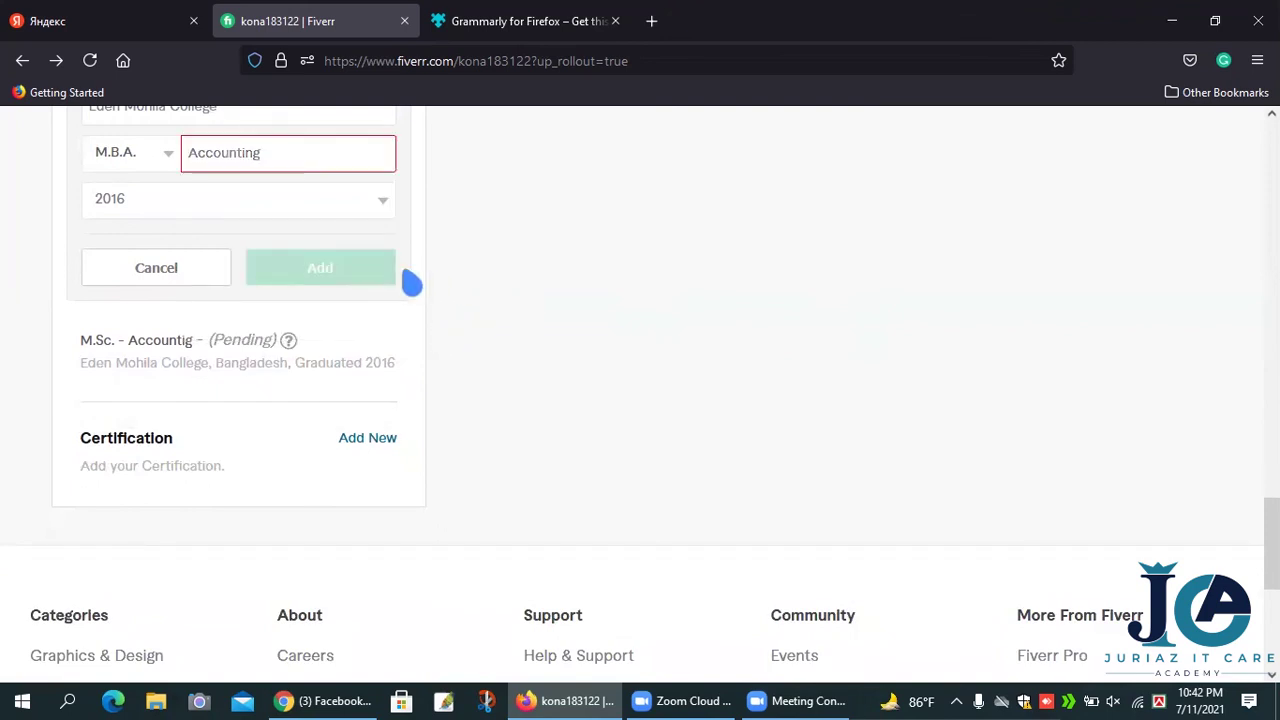
left_click(364, 163)
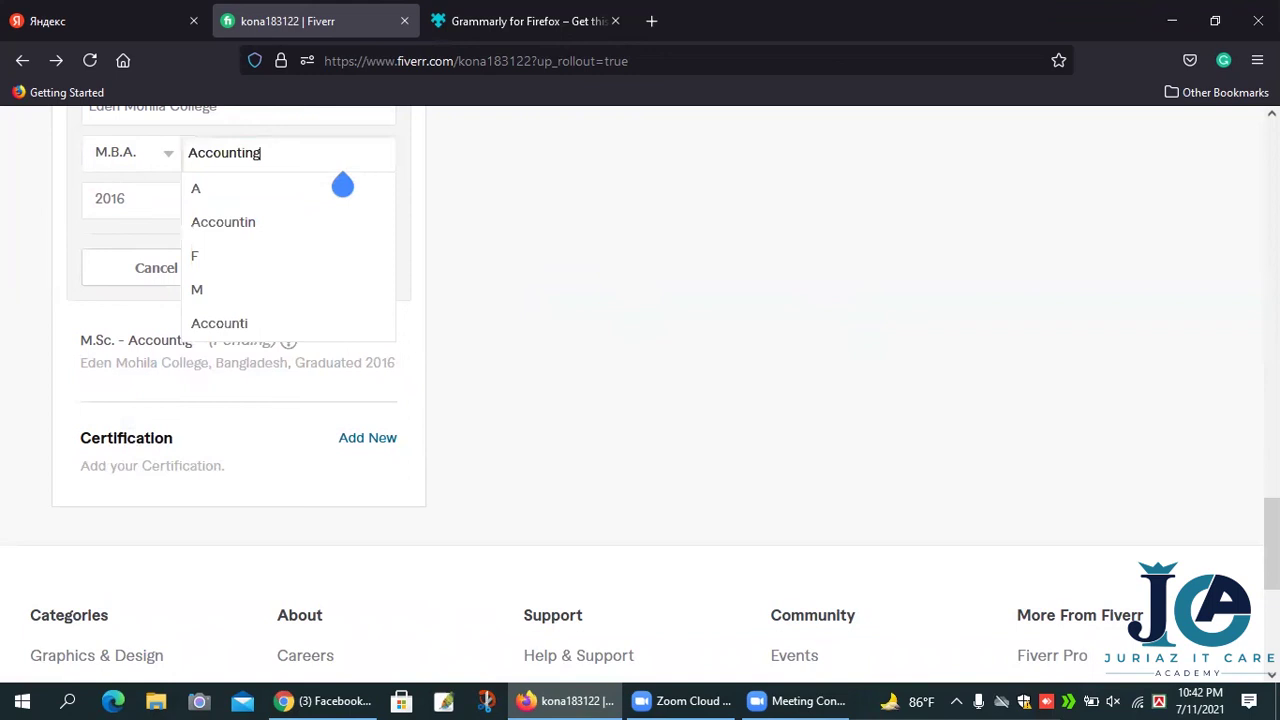
left_click(324, 222)
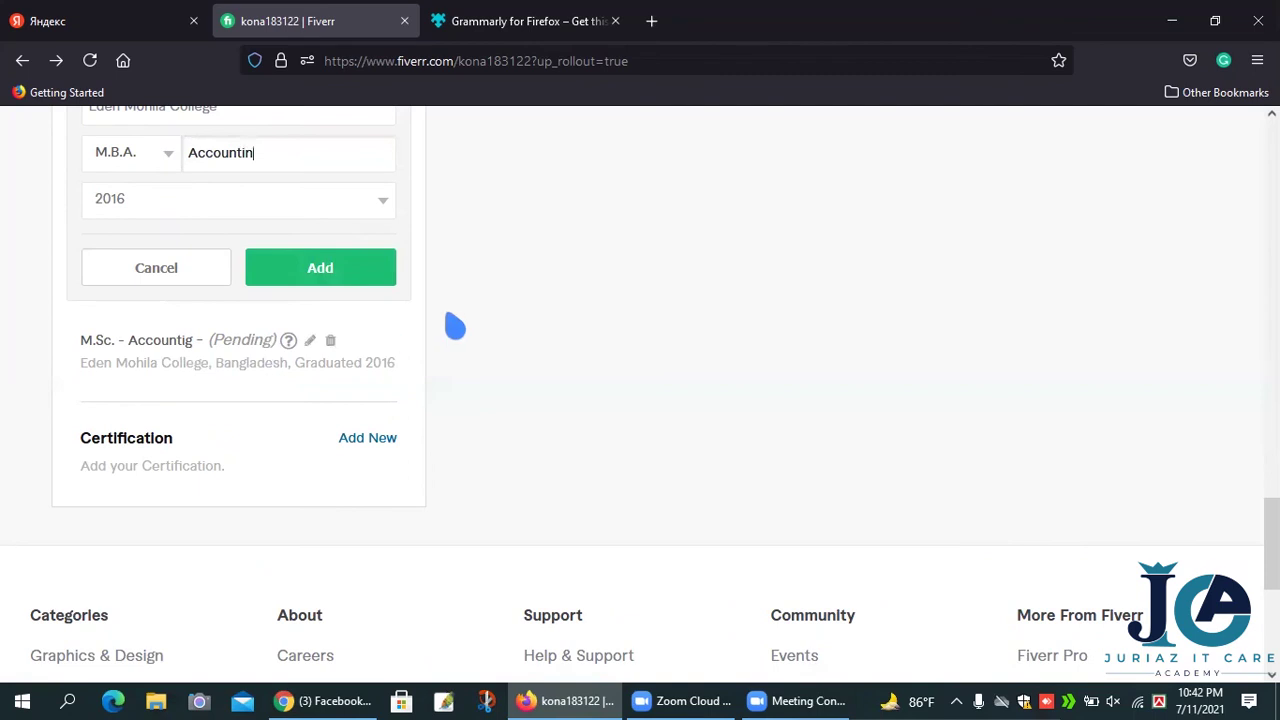
left_click(368, 262)
scroll(370, 262, "up", 3)
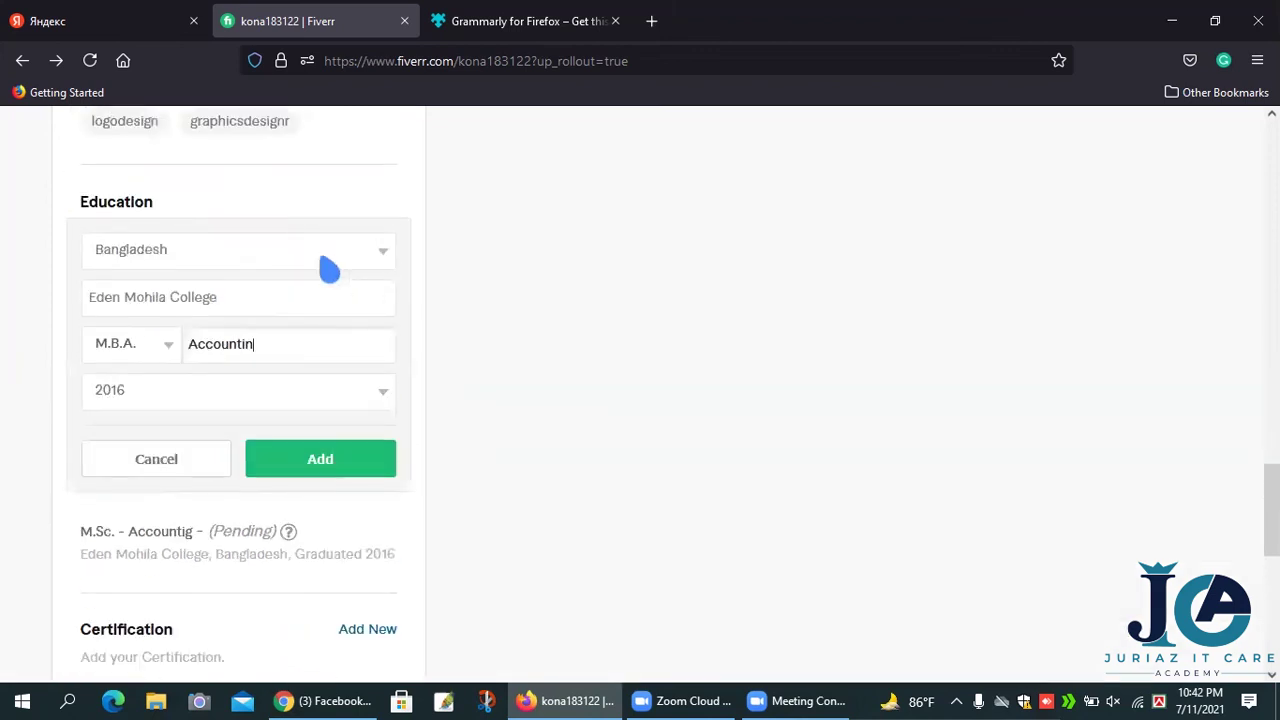
Step: Clear the M.B.A. entry's major and enter "Accounting" in full using the suggest option
left_click(269, 330)
scroll(297, 309, "down", 2)
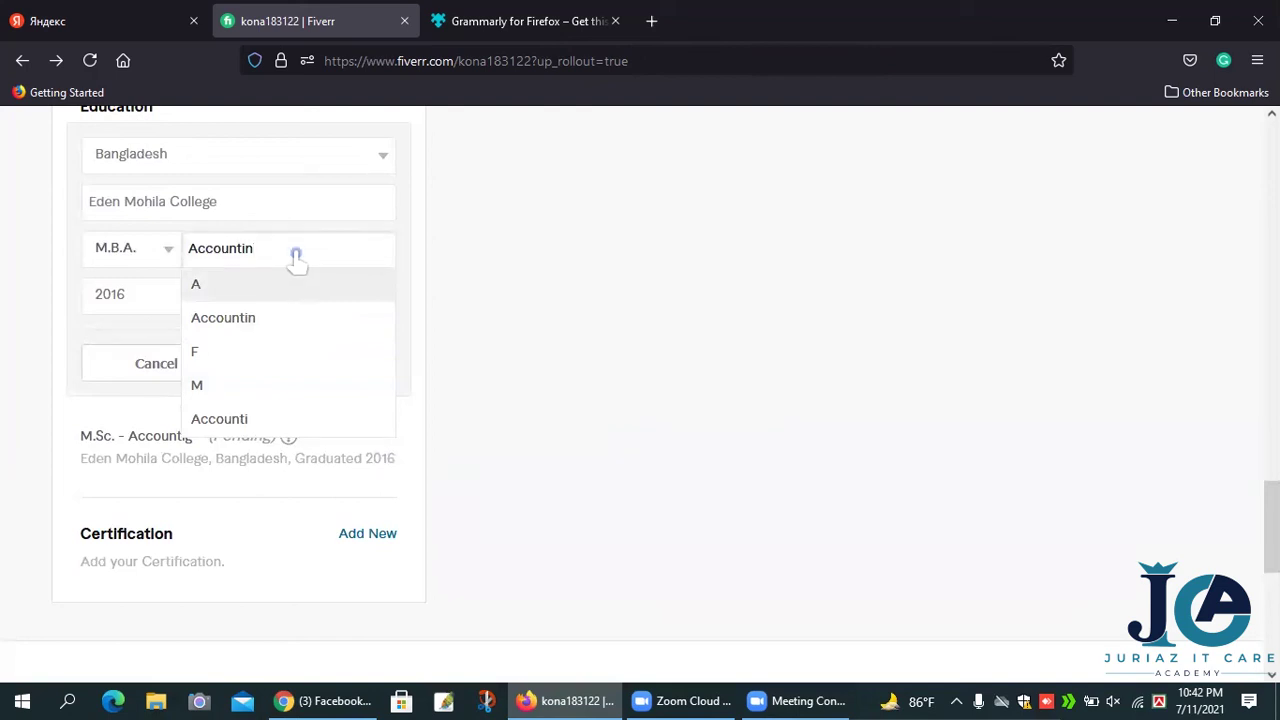
double_click(296, 258)
key("BackSpace")
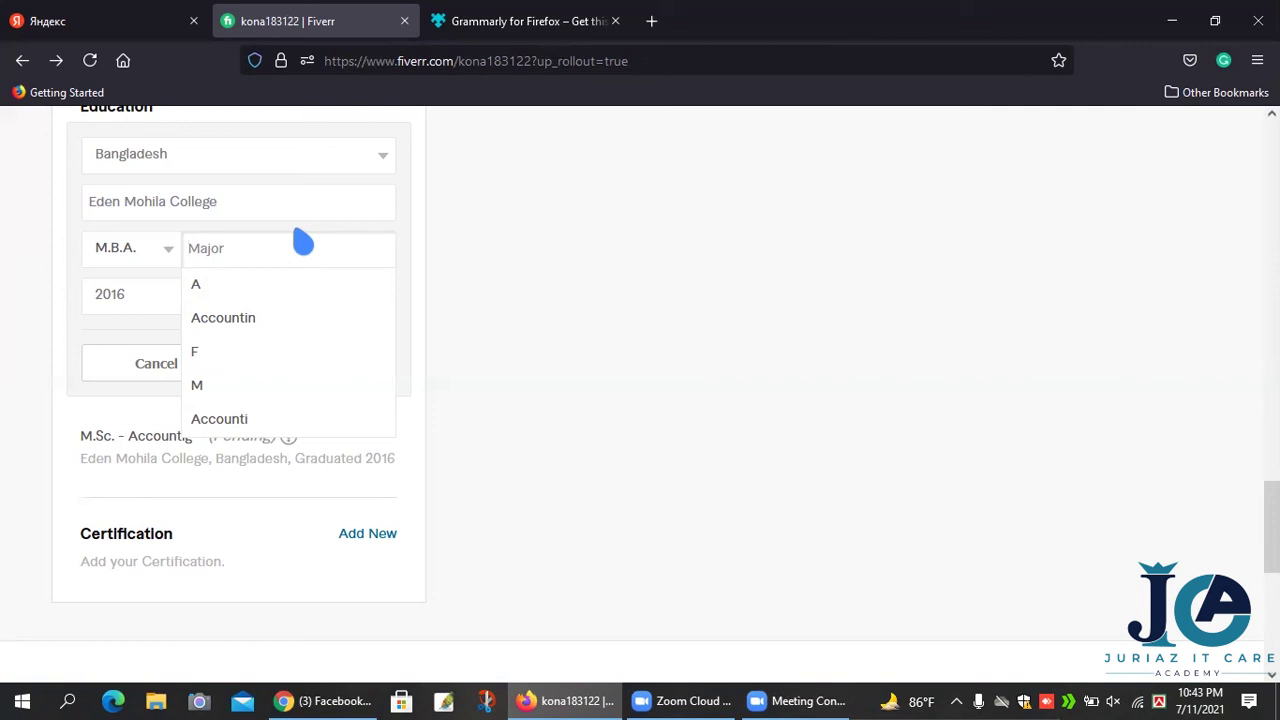
left_click(303, 243)
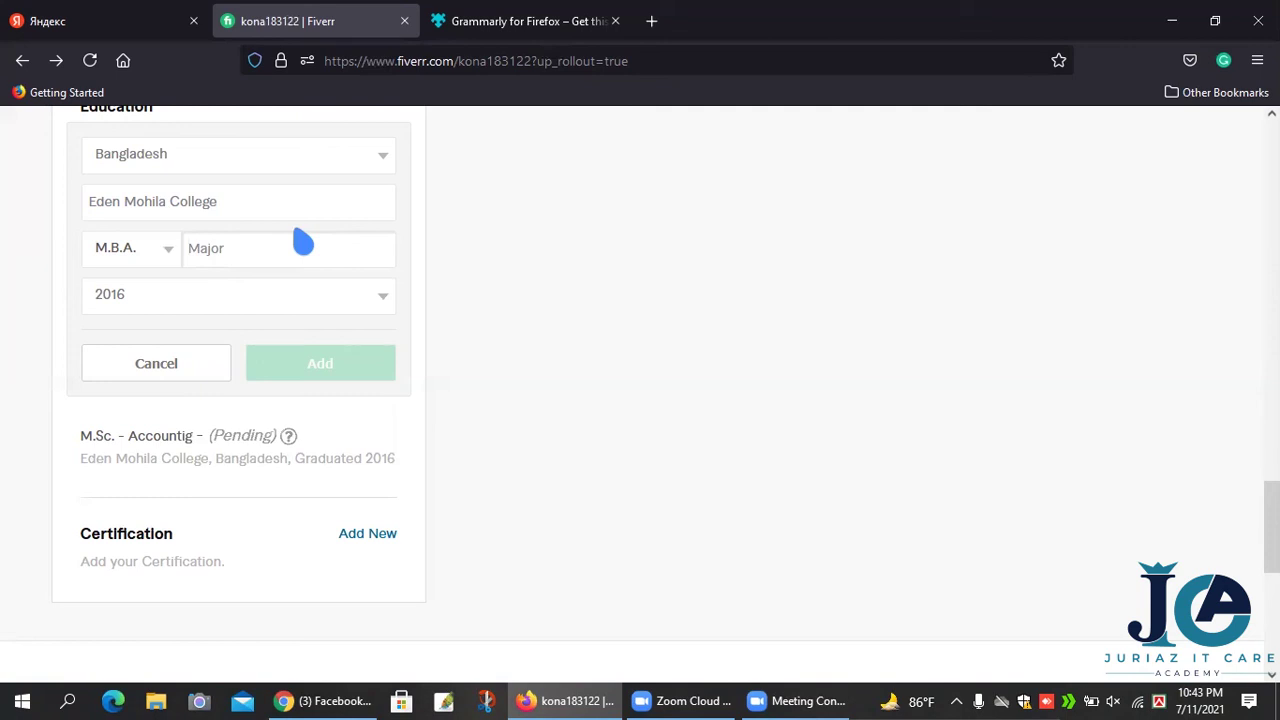
type("Acc")
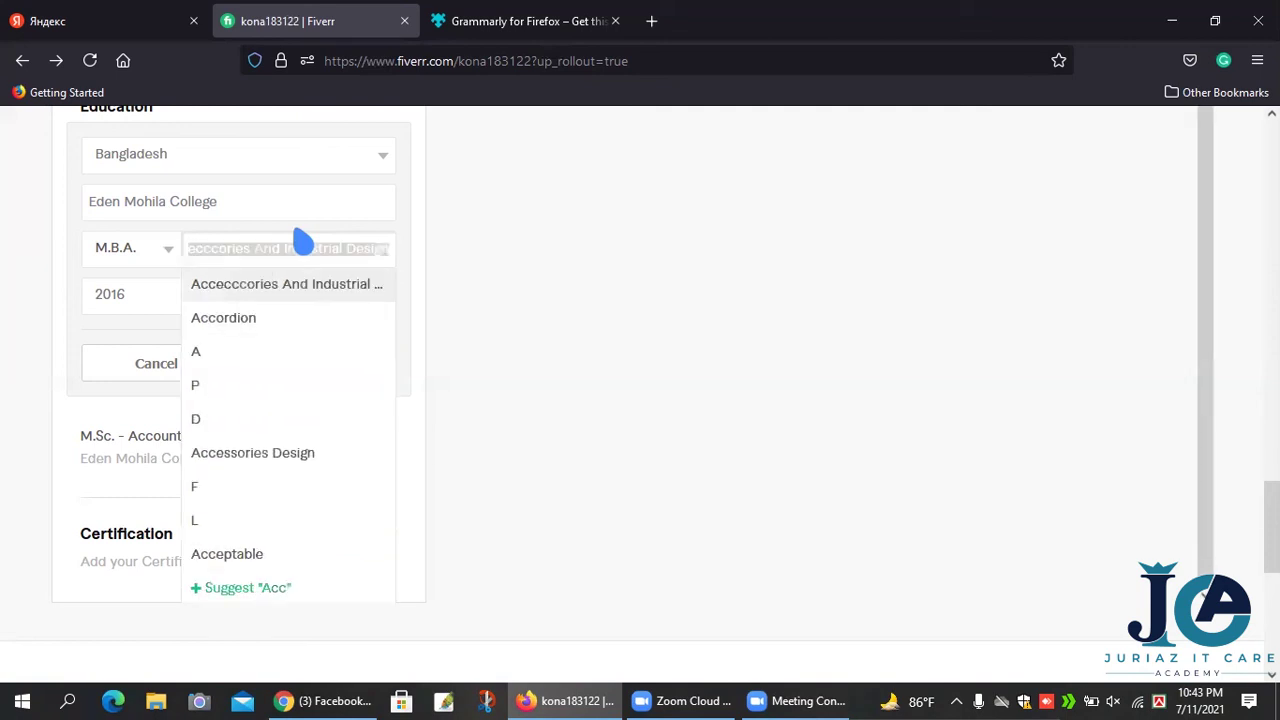
type("ountinh")
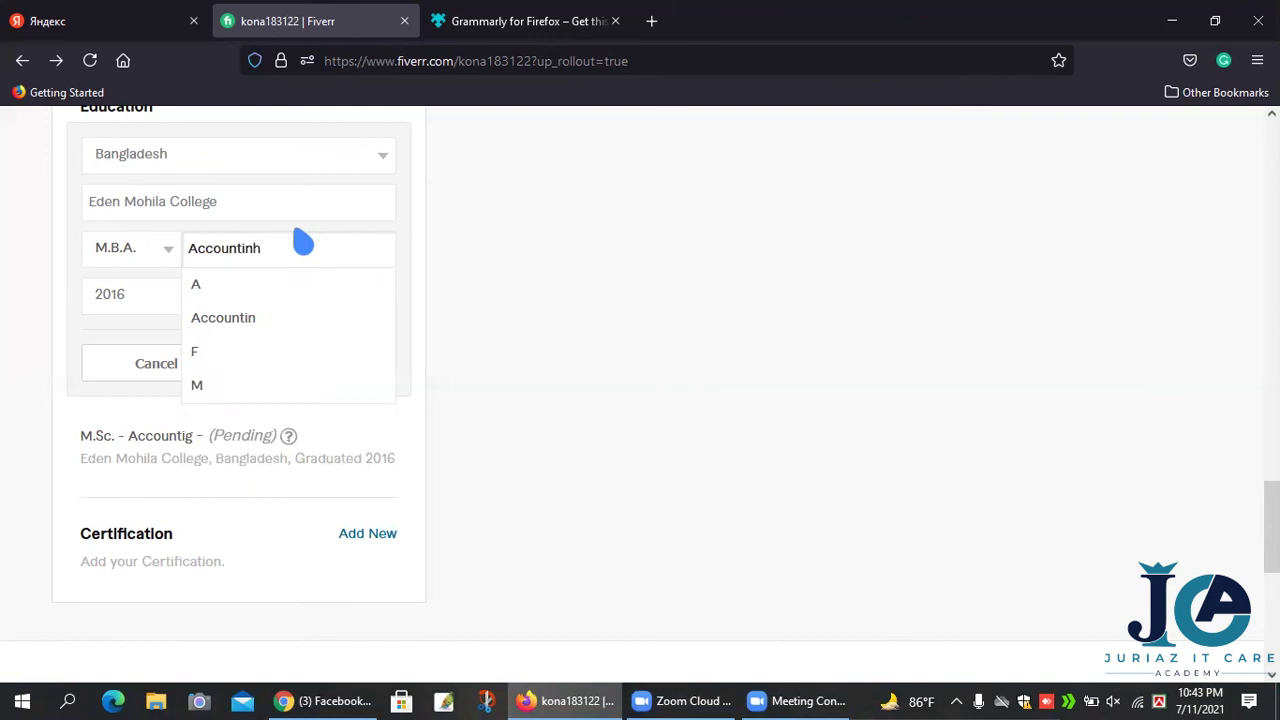
key("BackSpace")
type("g")
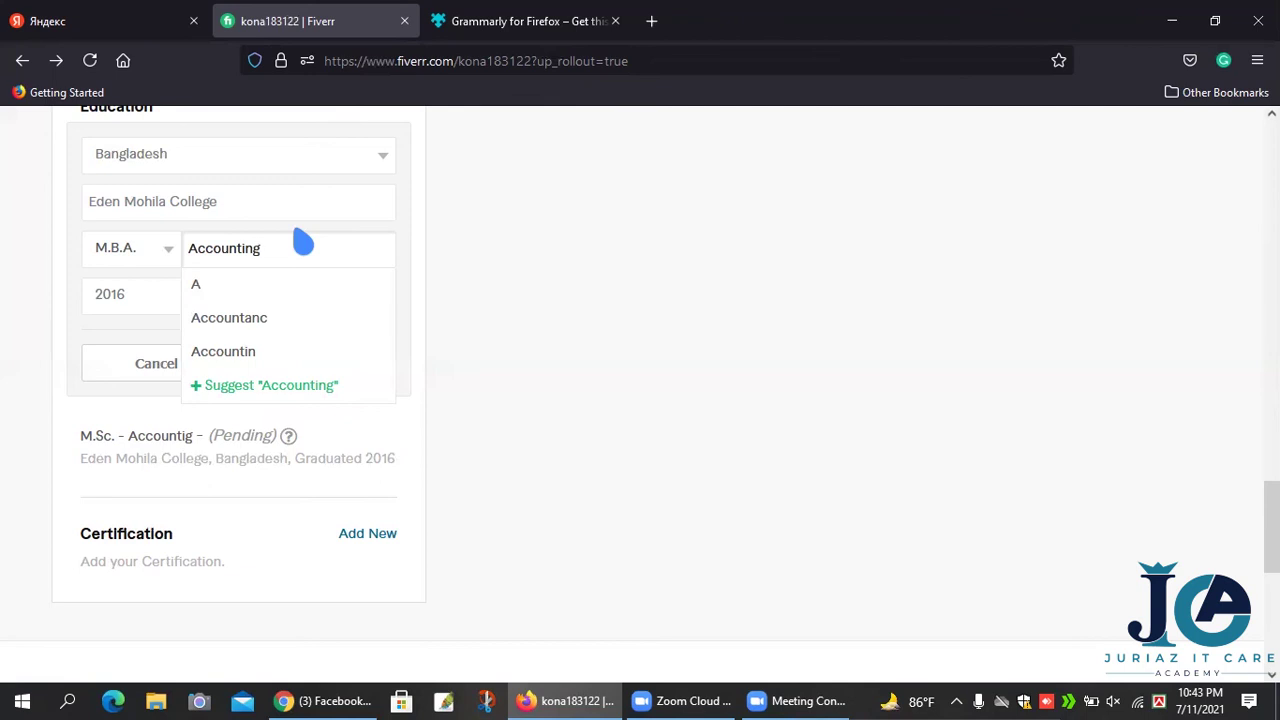
left_click(304, 390)
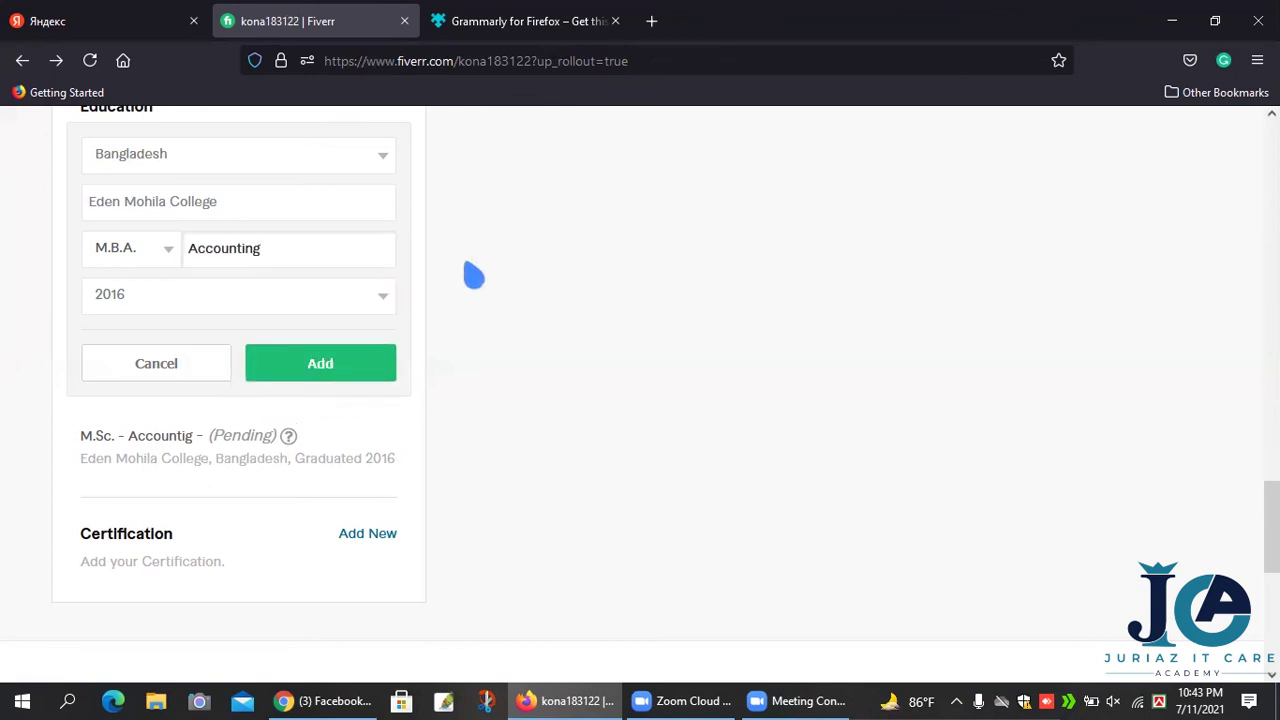
Step: Add the M.B.A. education entry to the profile and remove the M.Sc. entry
scroll(357, 262, "up", 2)
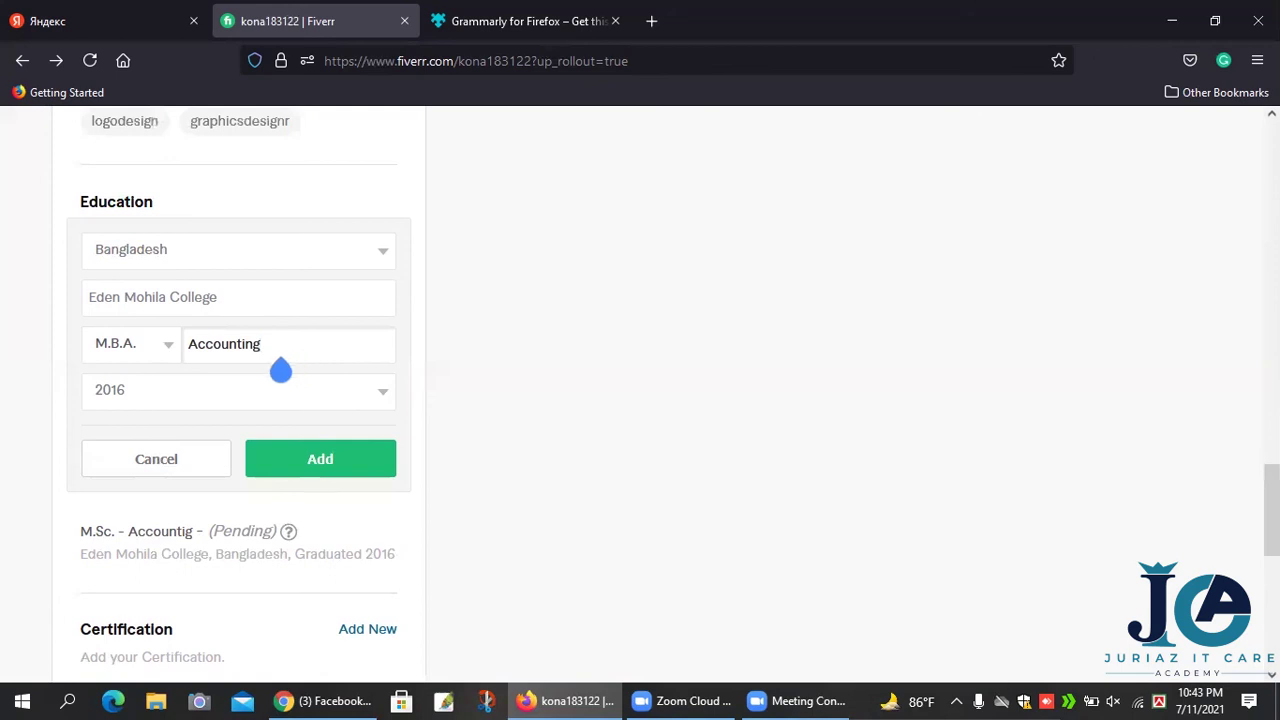
left_click(288, 458)
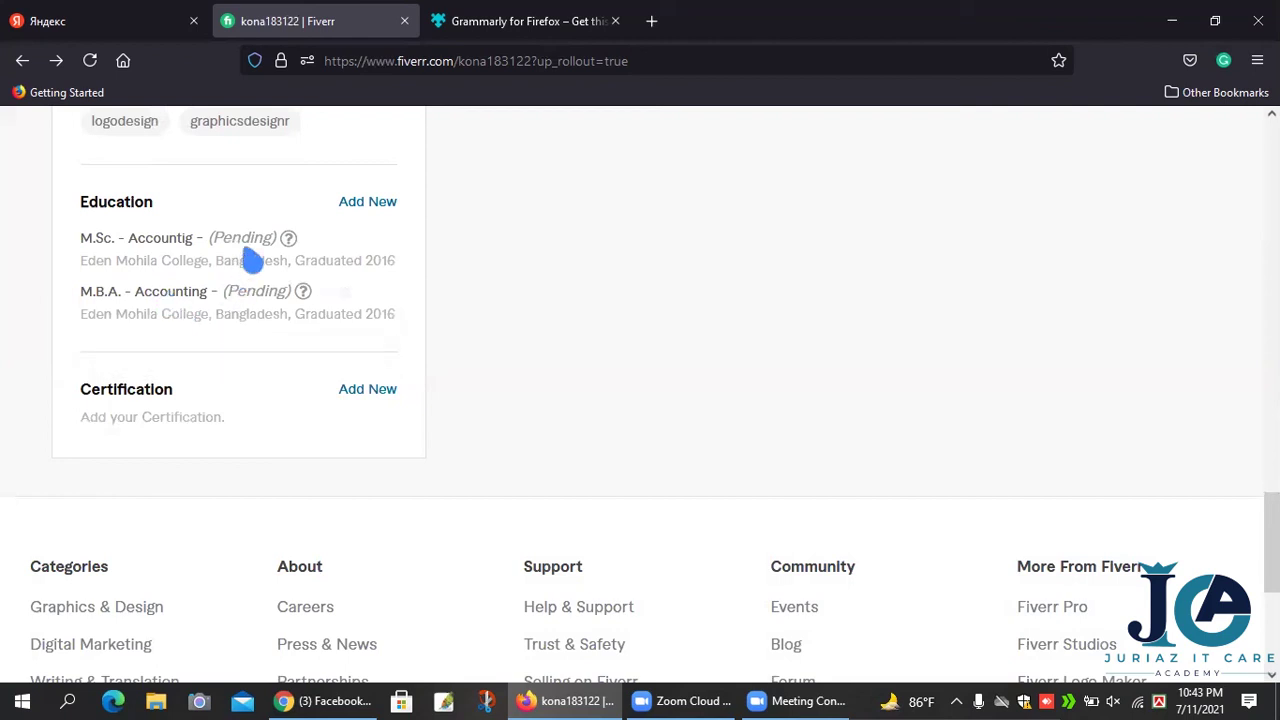
left_click(330, 239)
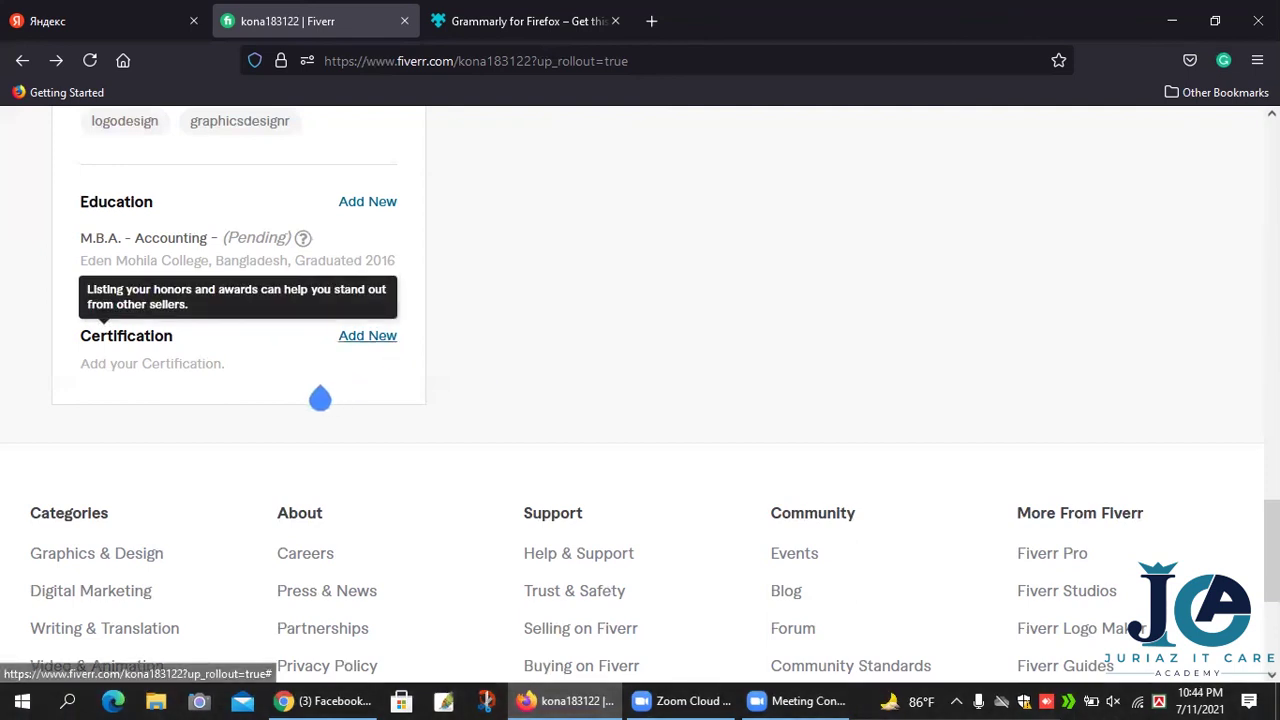
Step: Start a new certification entry and enter Udemy as the certificate or award
left_click(360, 336)
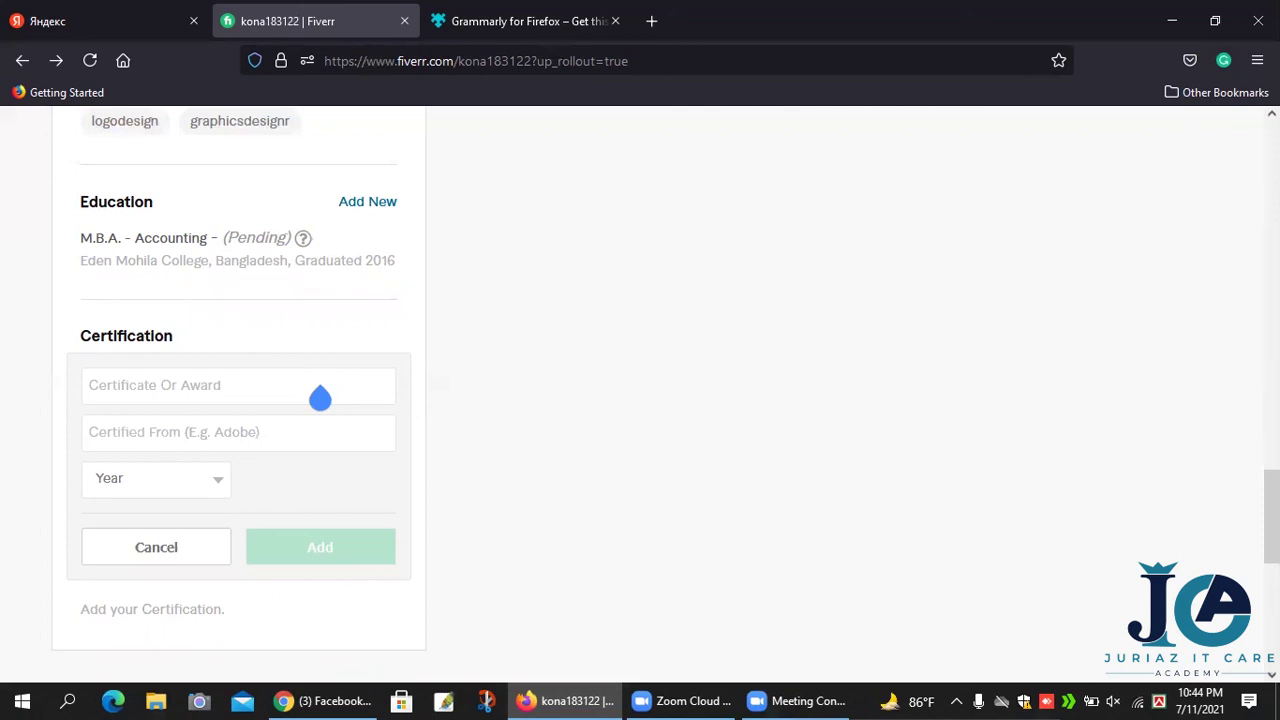
left_click(320, 399)
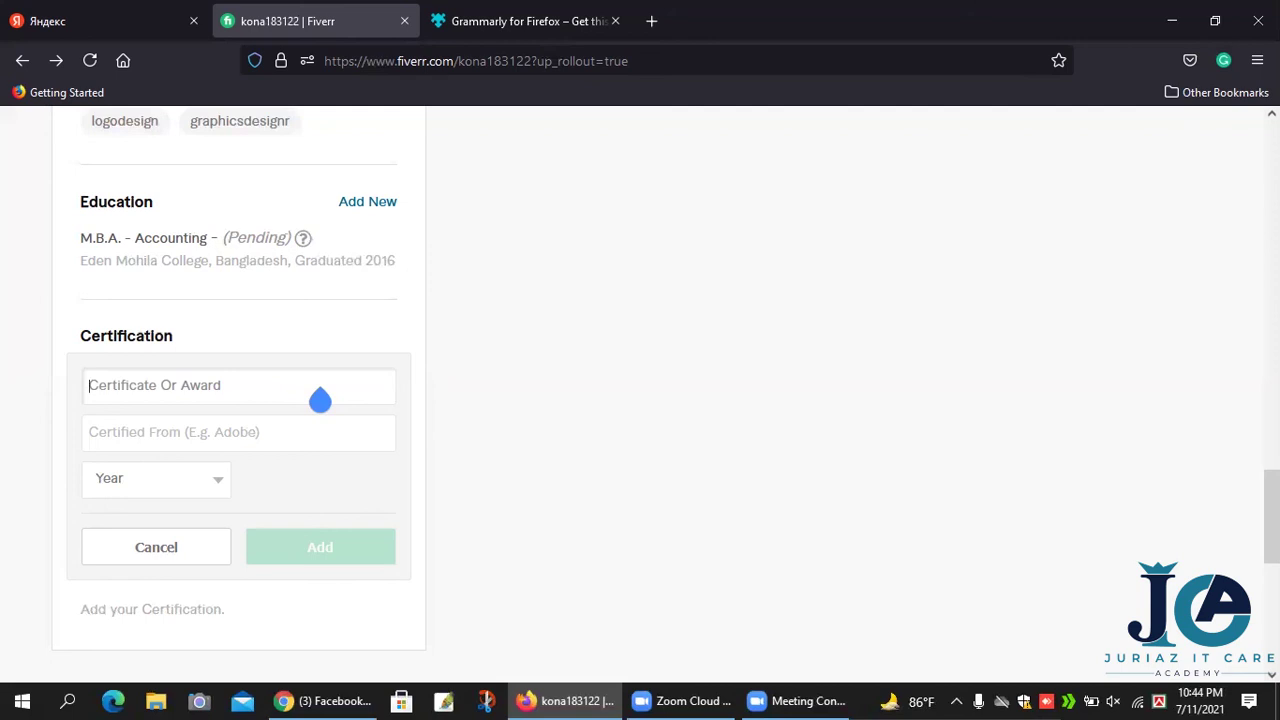
type("U")
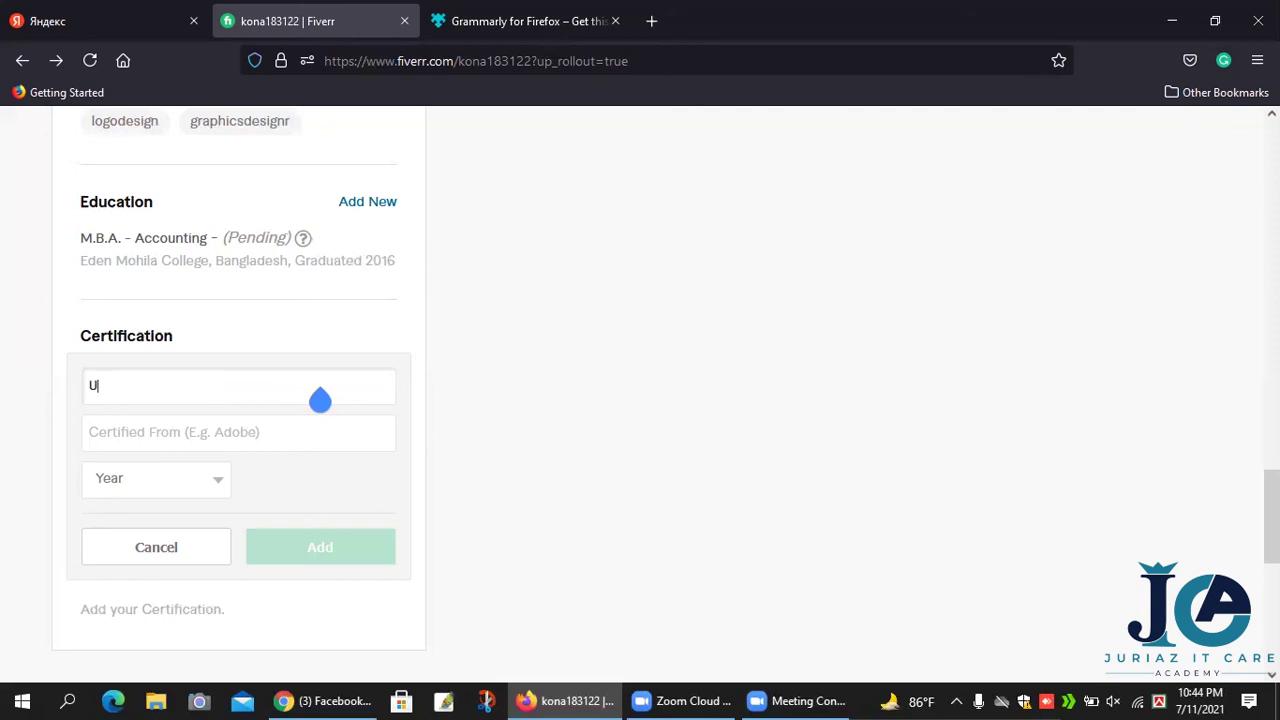
type("dmy")
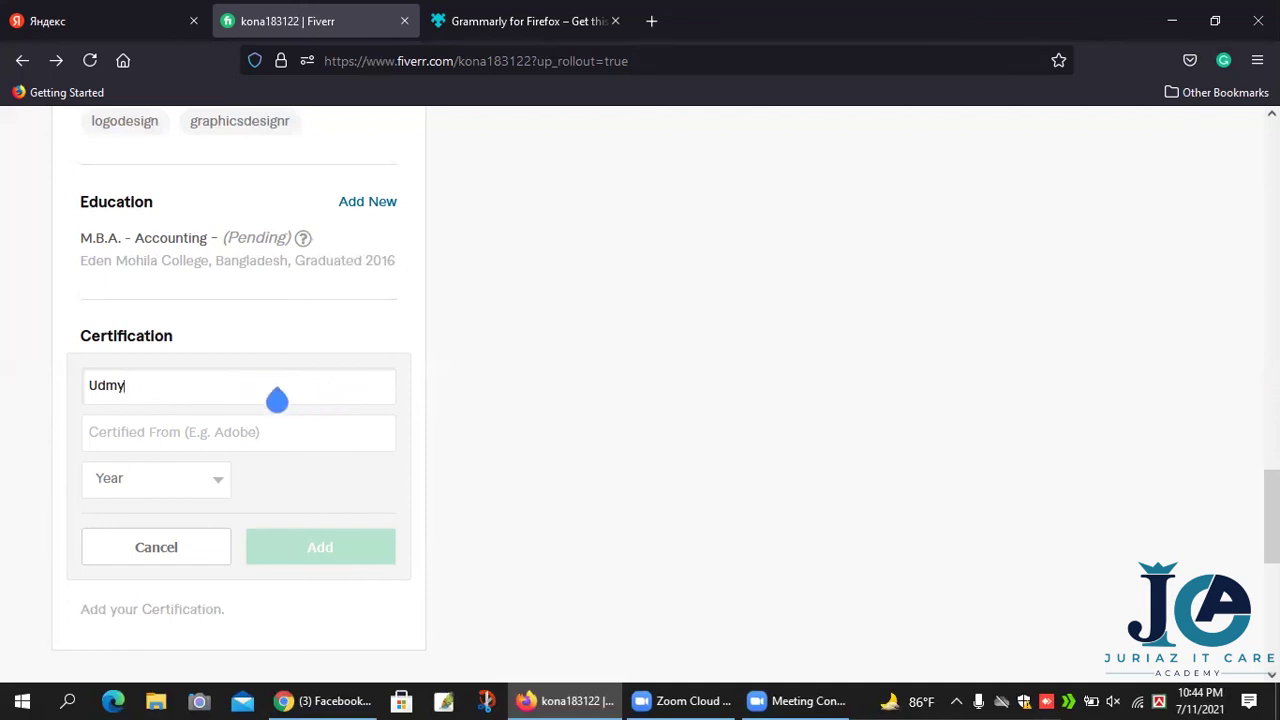
key("BackSpace")
key("BackSpace")
type("emy")
Step: Enter "Graphic Designer" as the certified-from text of the Udemy certification
left_click(256, 446)
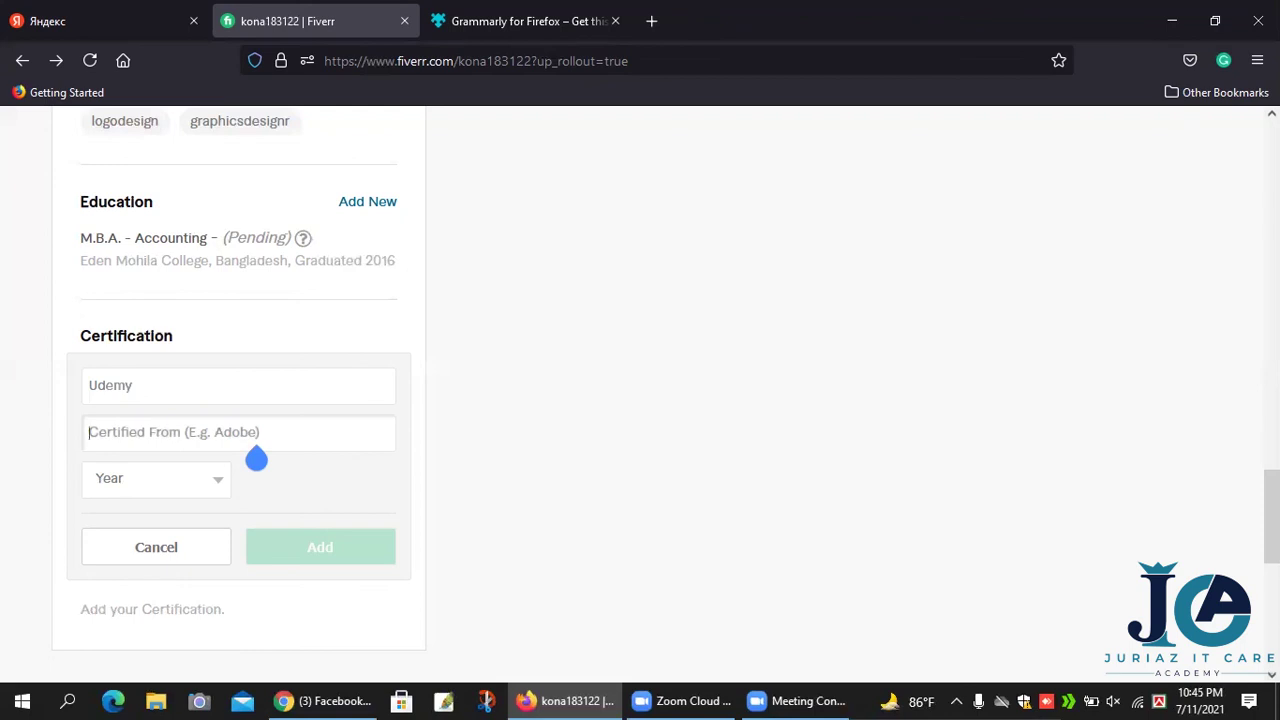
type("G")
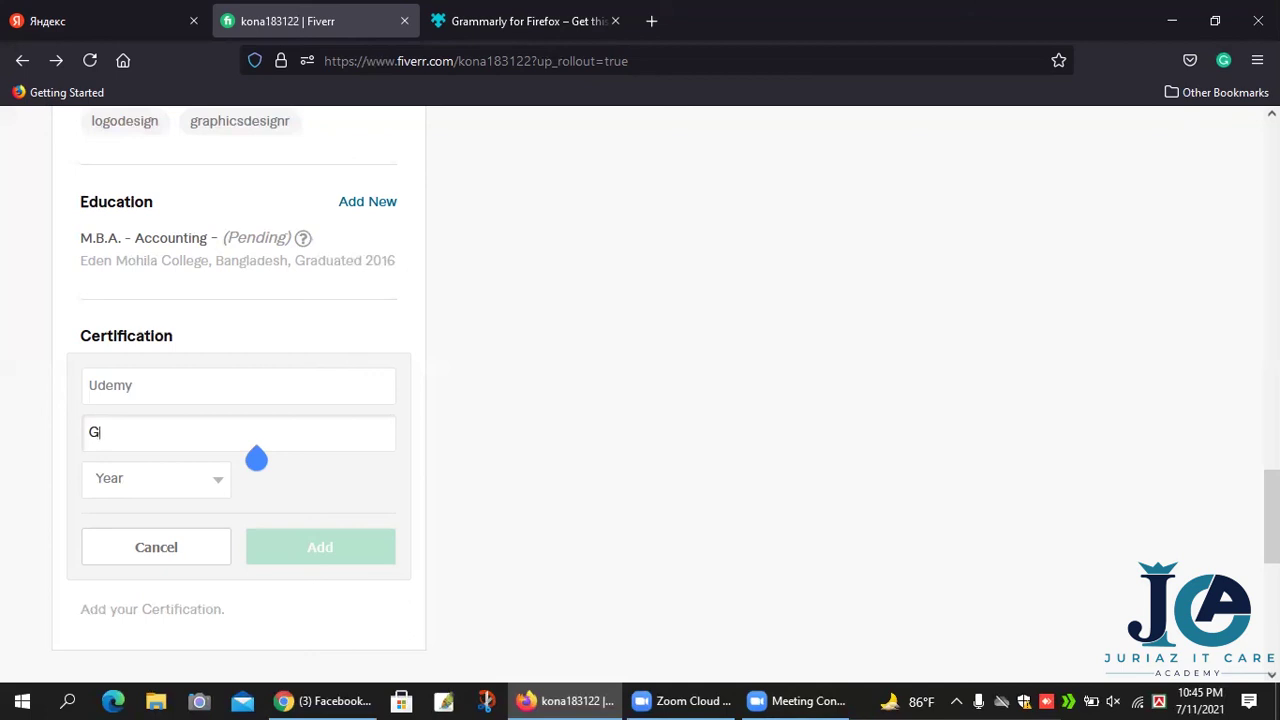
type("rap")
type("c")
type("De")
type("g")
key("BackSpace")
type("sign")
type("r")
key("BackSpace")
type("er")
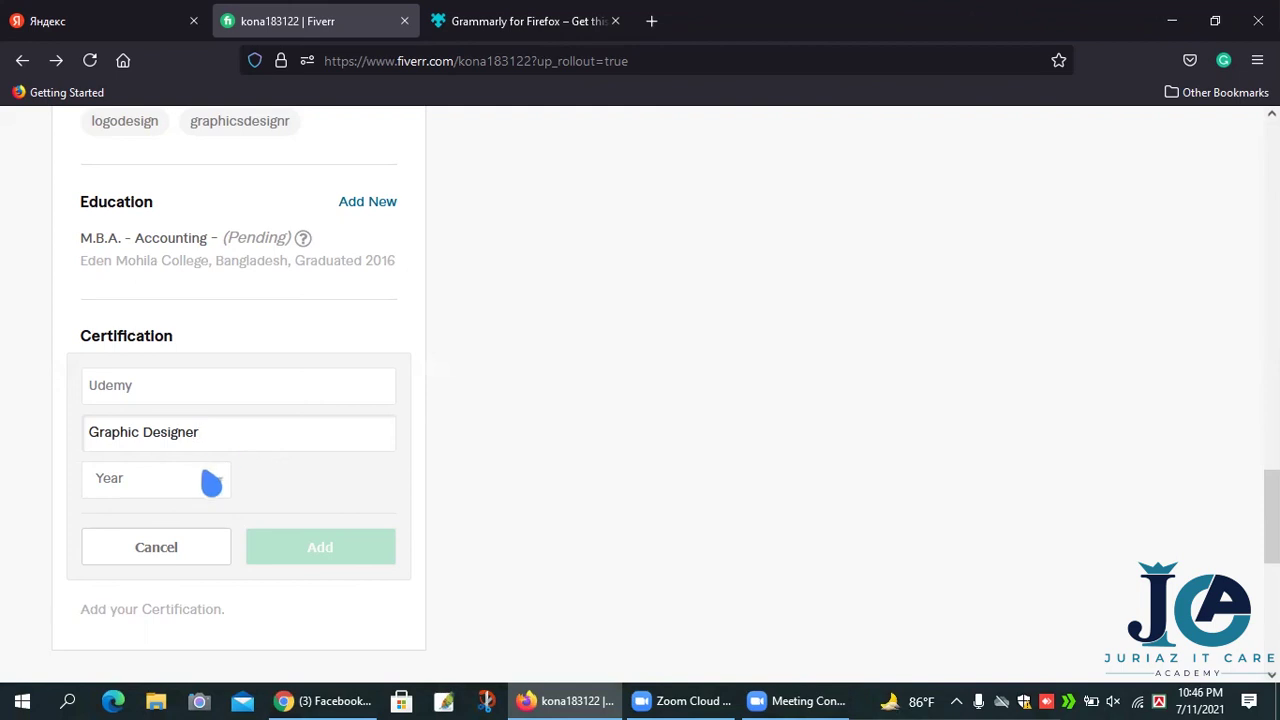
Step: Set the certification year to 2018 and add the Udemy certification to the profile
left_click(209, 480)
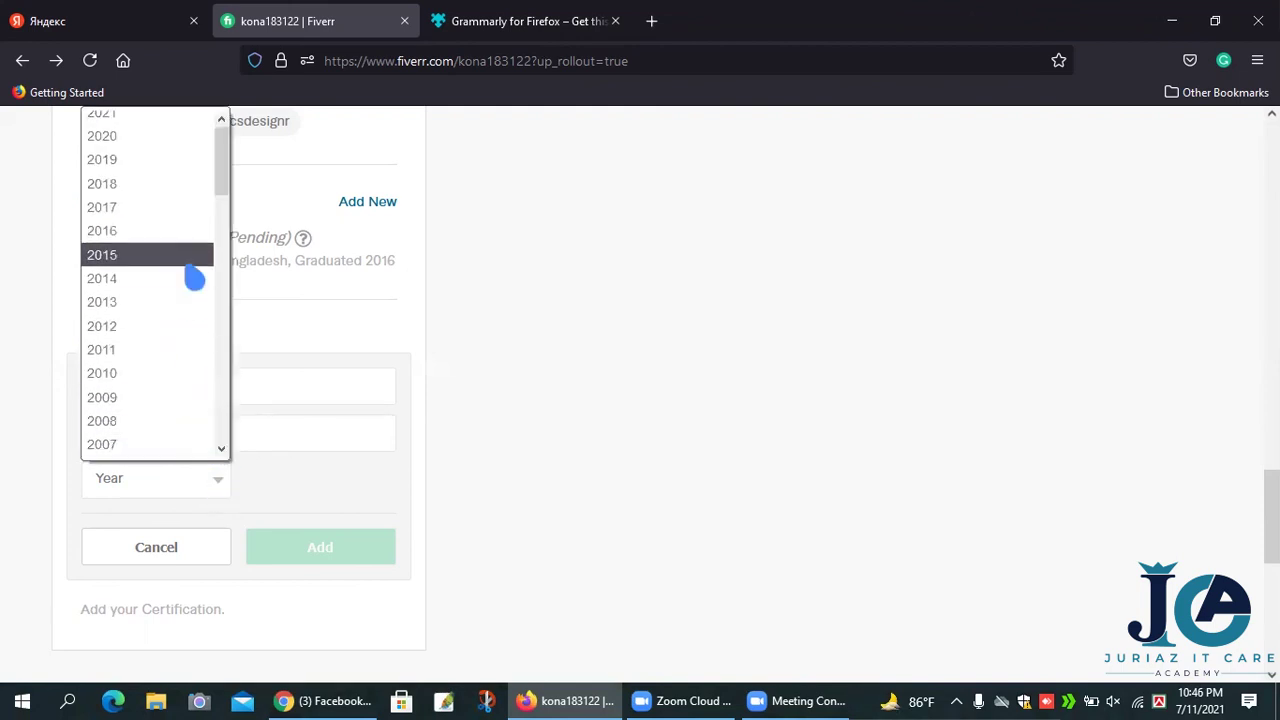
left_click(190, 184)
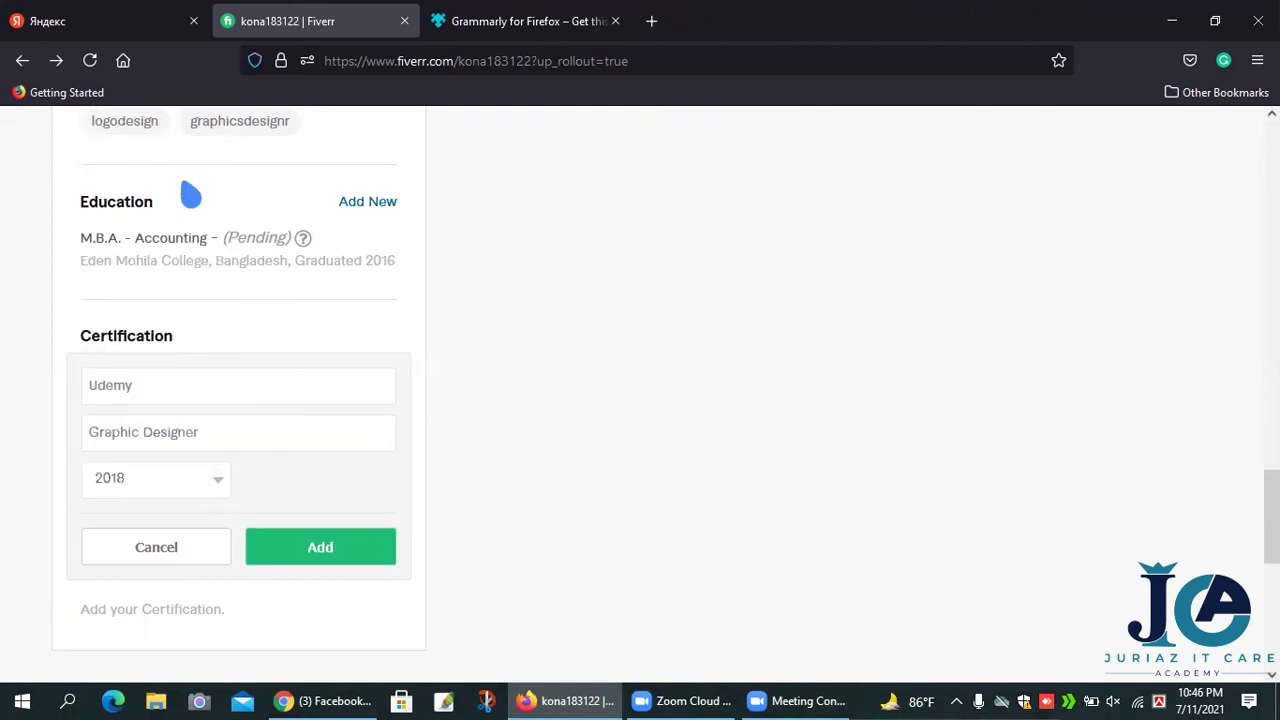
left_click(287, 556)
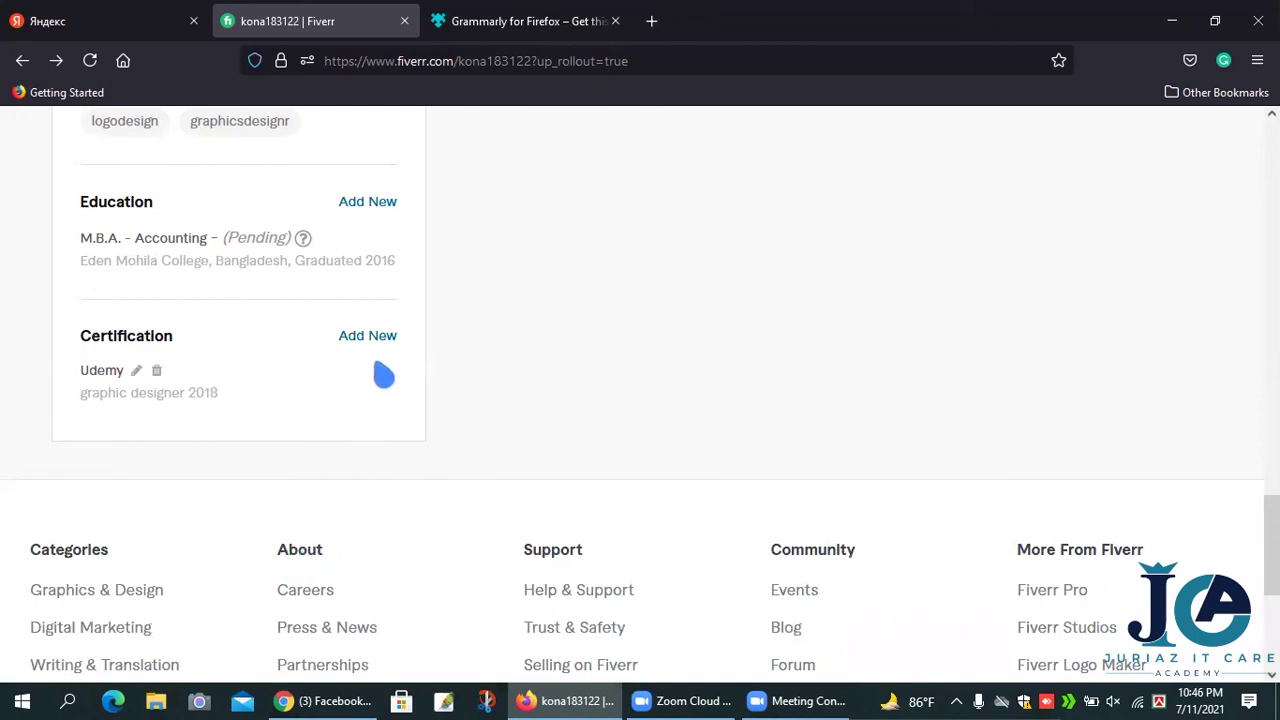
Step: Start another certification entry and enter "Juraiz It Cear Academy" as the certificate or award
scroll(383, 371, "down", 1)
scroll(383, 371, "up", 1)
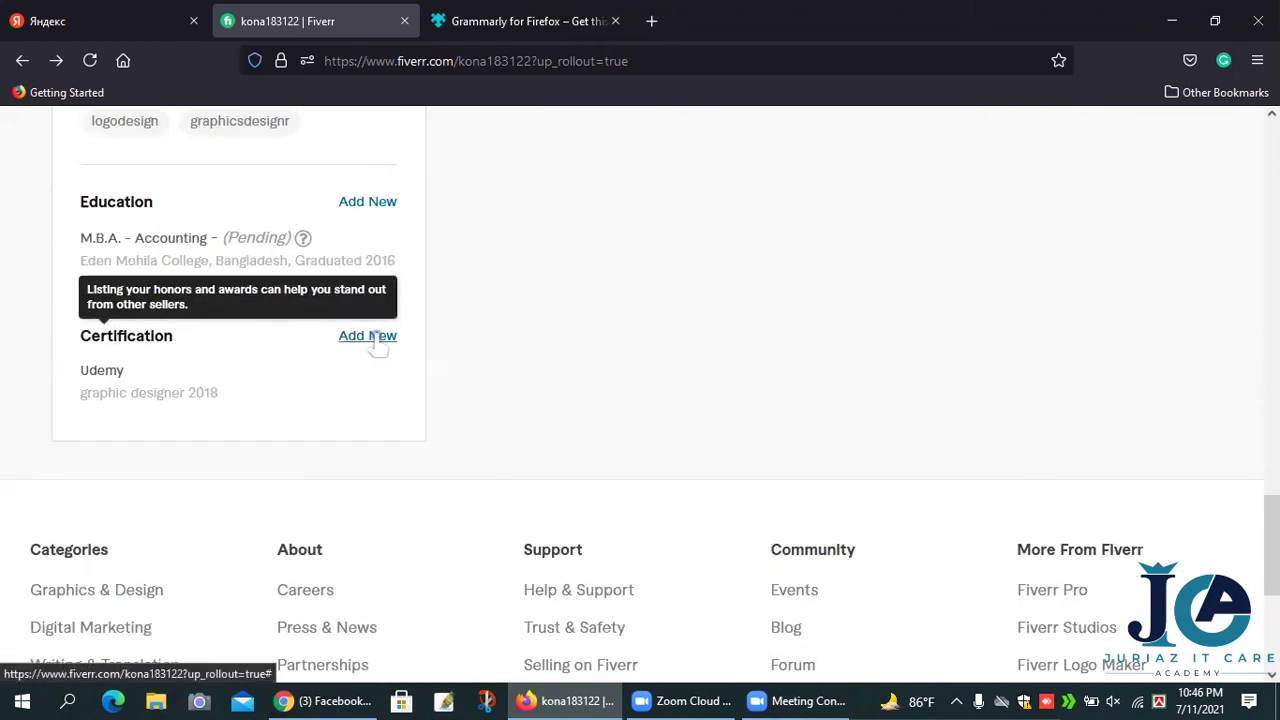
left_click(377, 337)
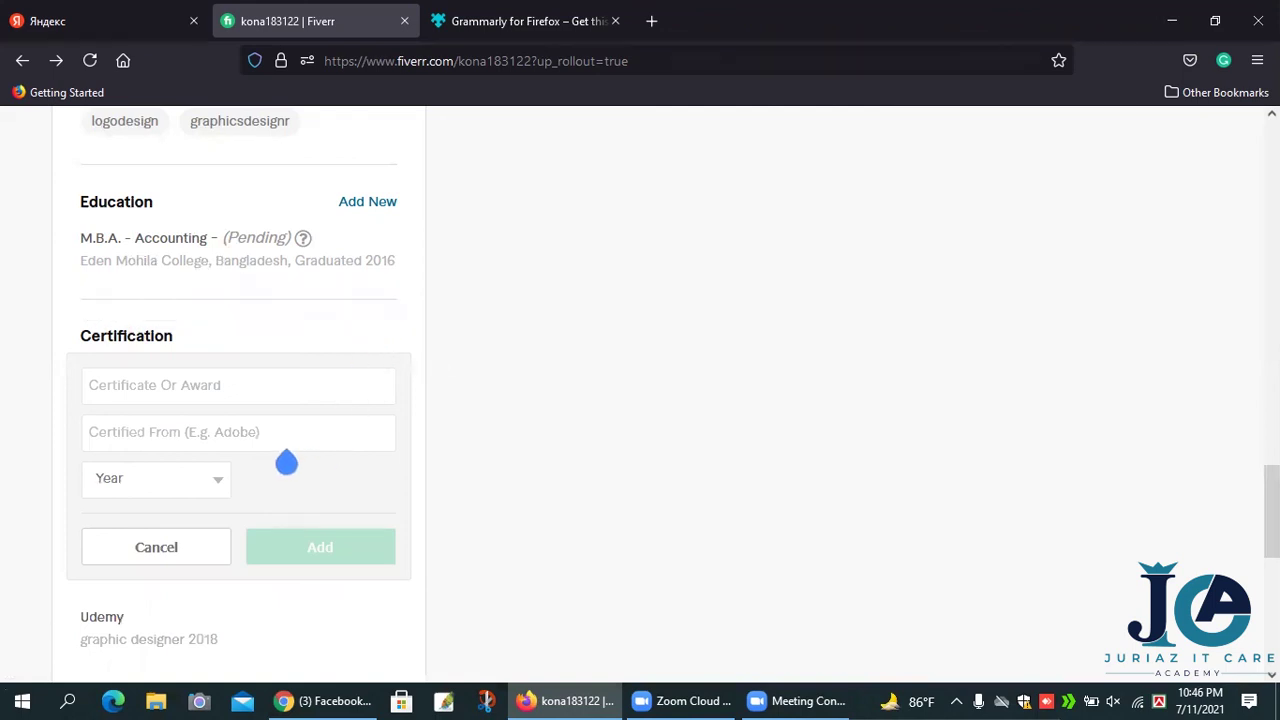
left_click(249, 402)
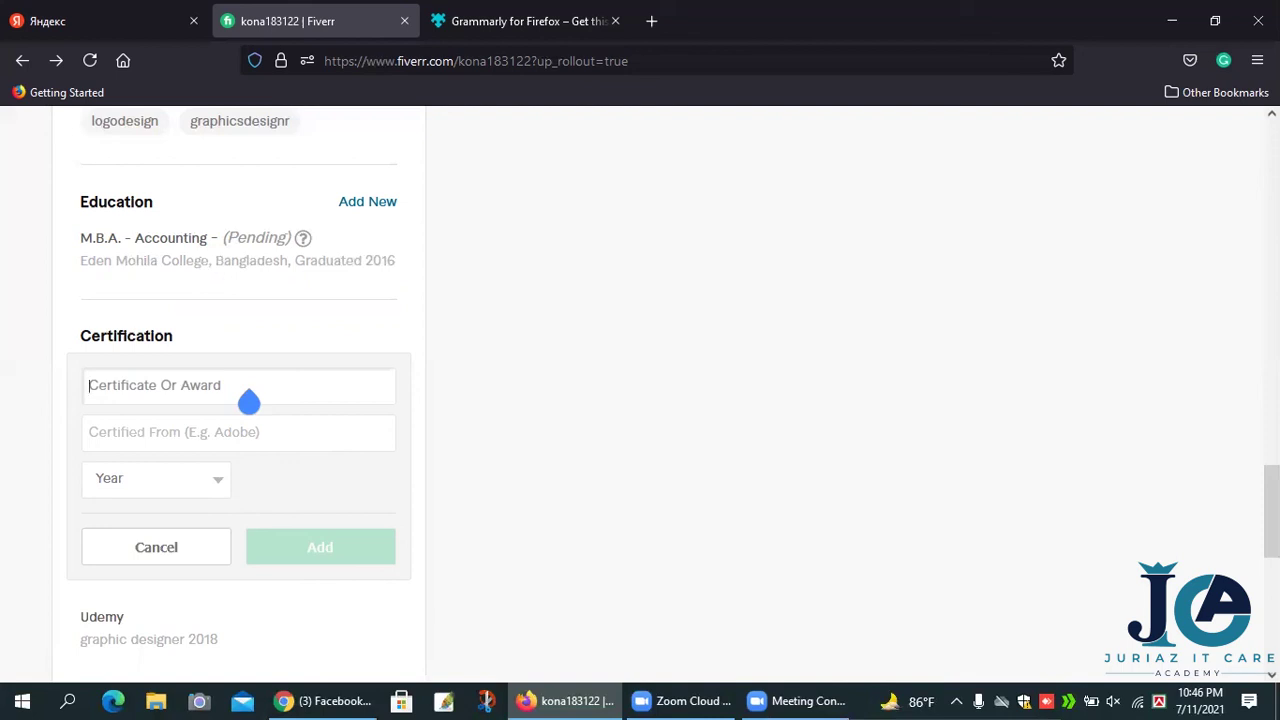
type("Jur")
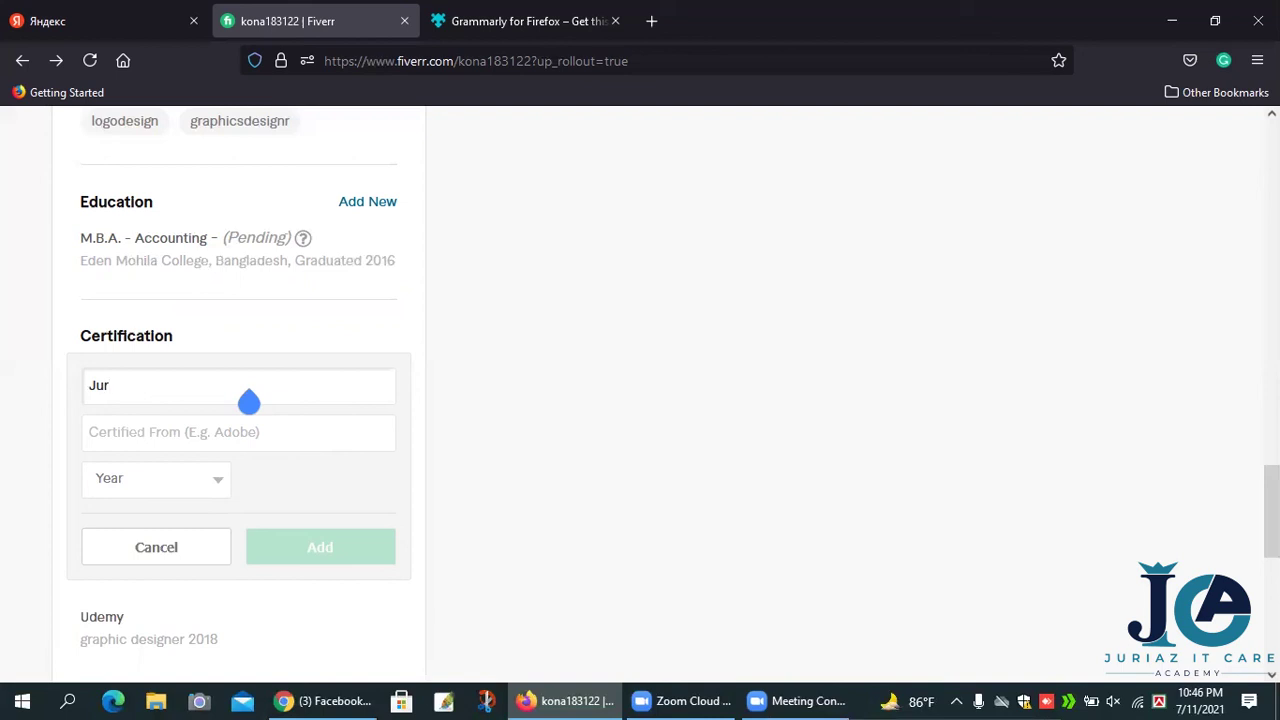
type("aiz It Cear Accademy")
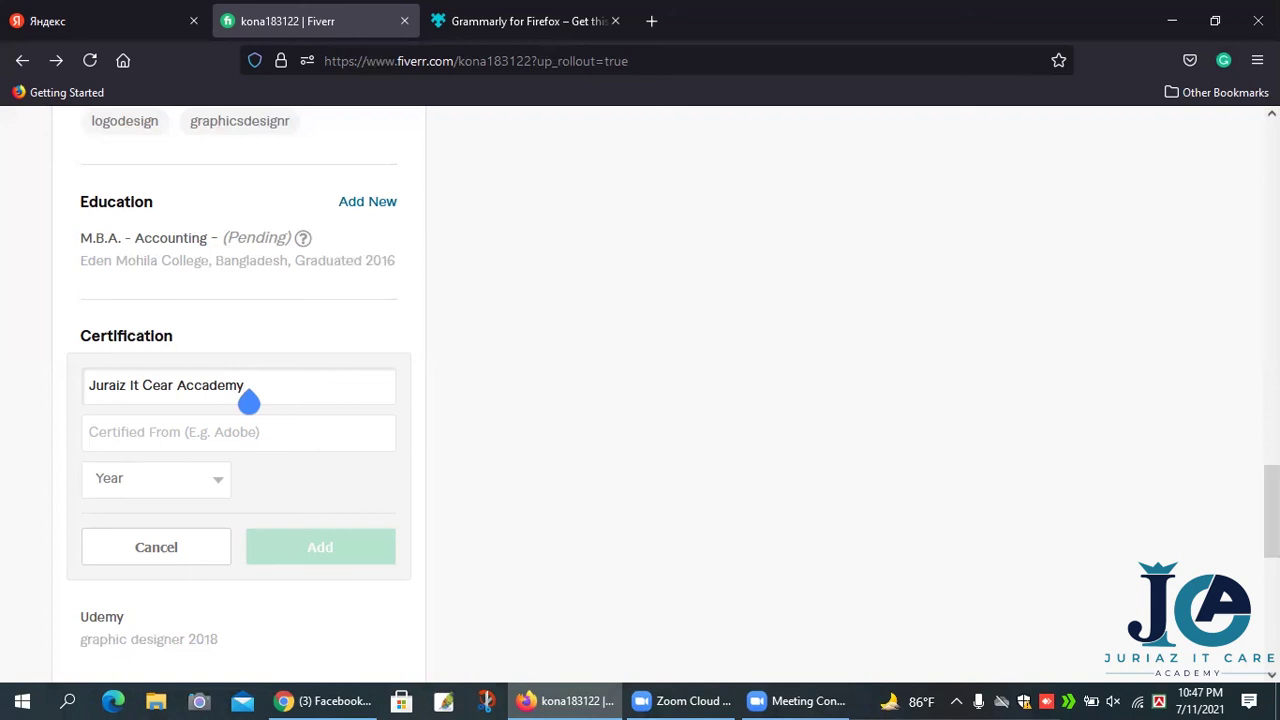
key("BackSpace")
key("BackSpace")
key("BackSpace")
key("BackSpace")
key("BackSpace")
key("BackSpace")
type("ademy")
left_click(213, 448)
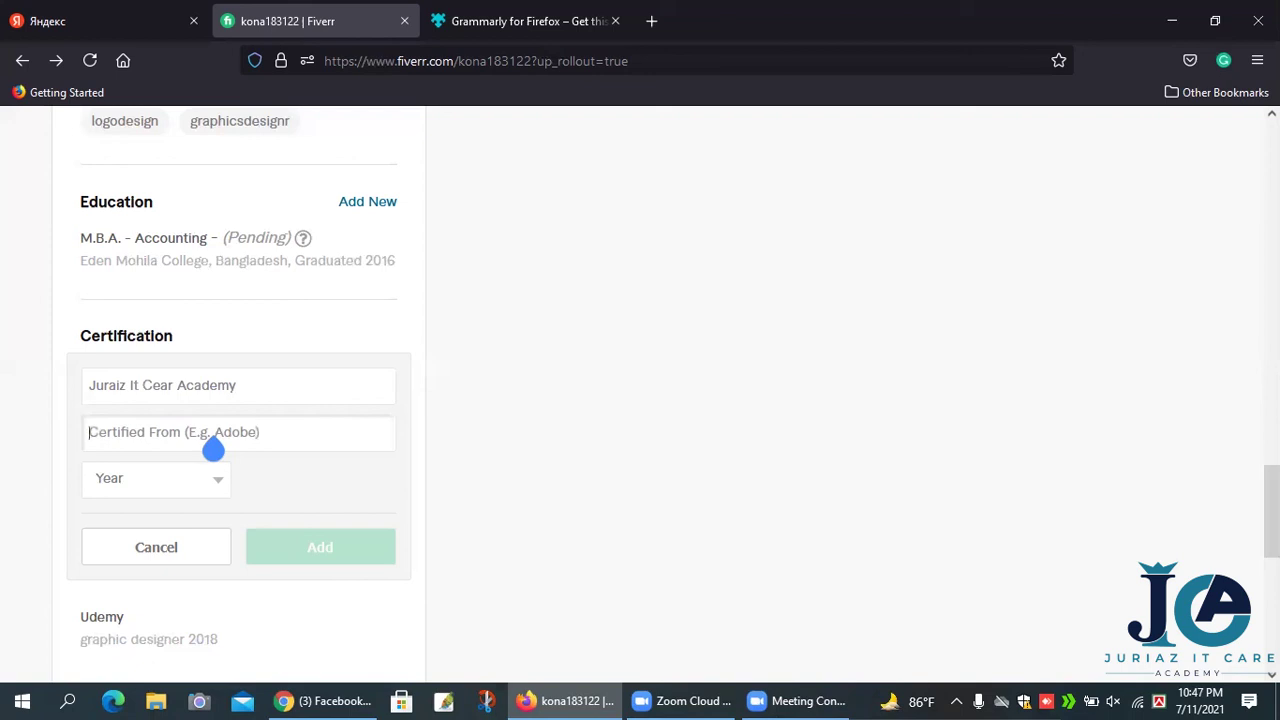
type("Gra")
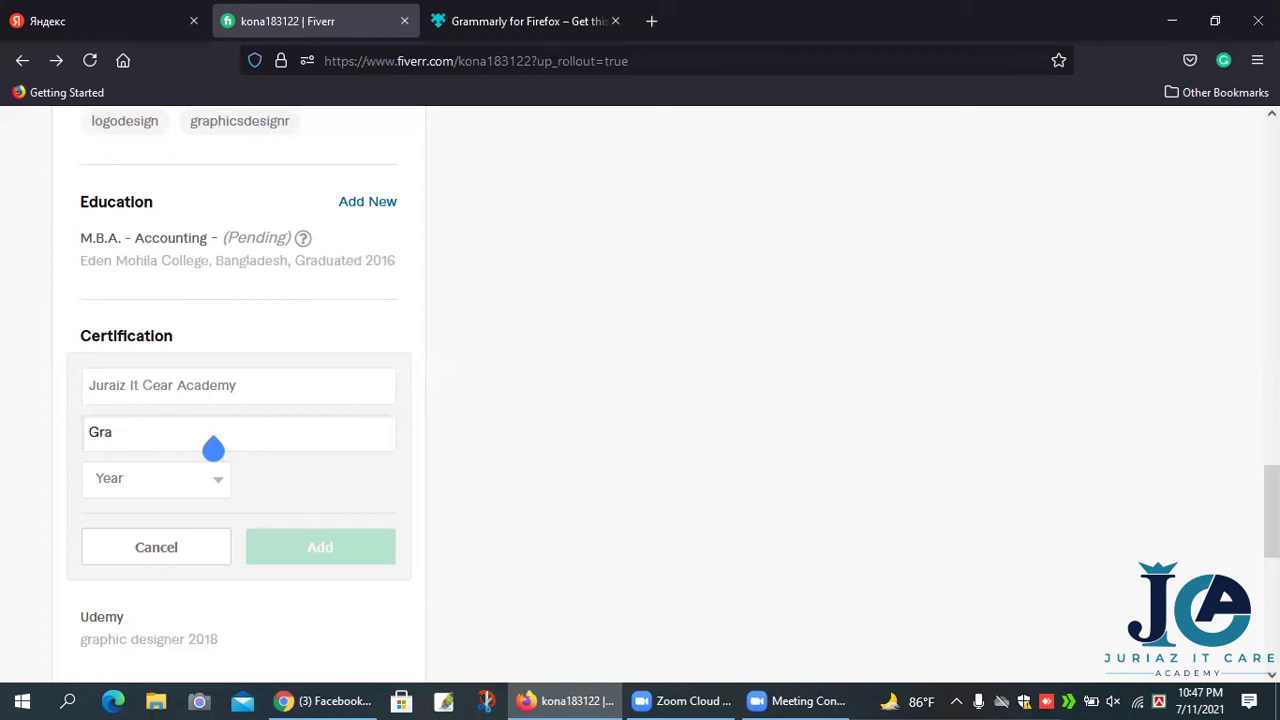
type("phic")
type("De")
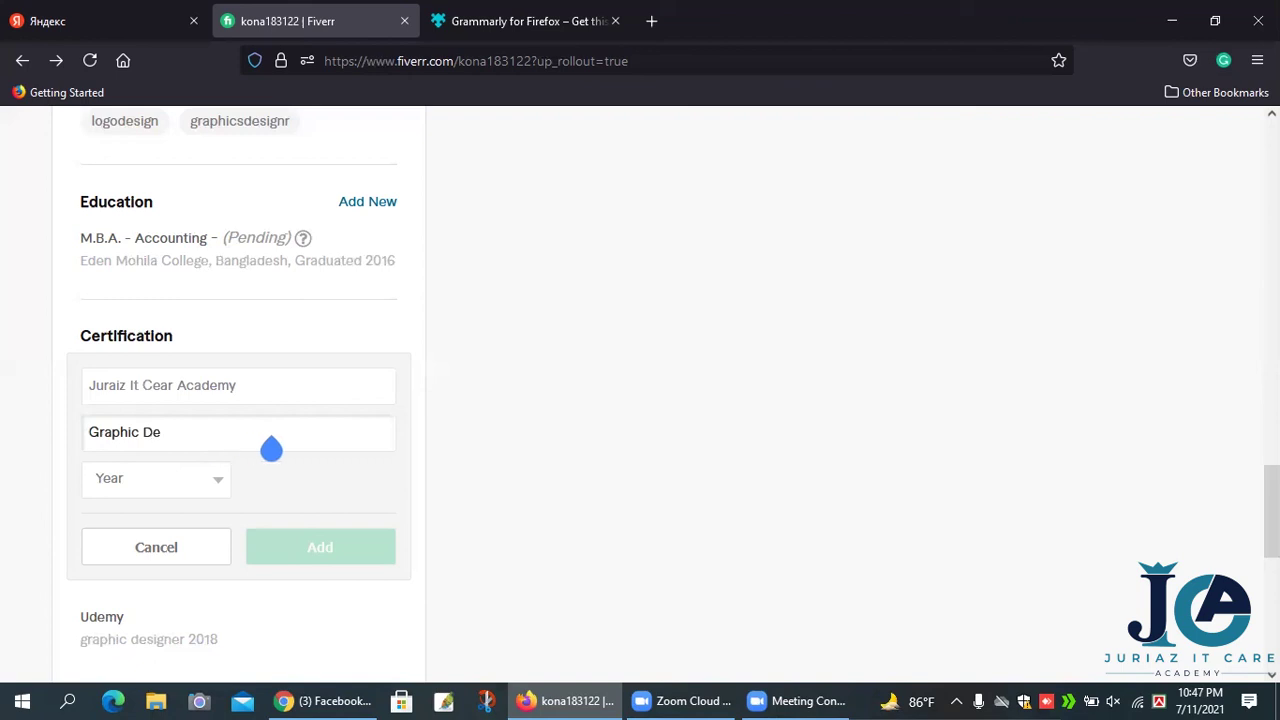
key("BackSpace")
key("BackSpace")
key("BackSpace")
key("BackSpace")
key("BackSpace")
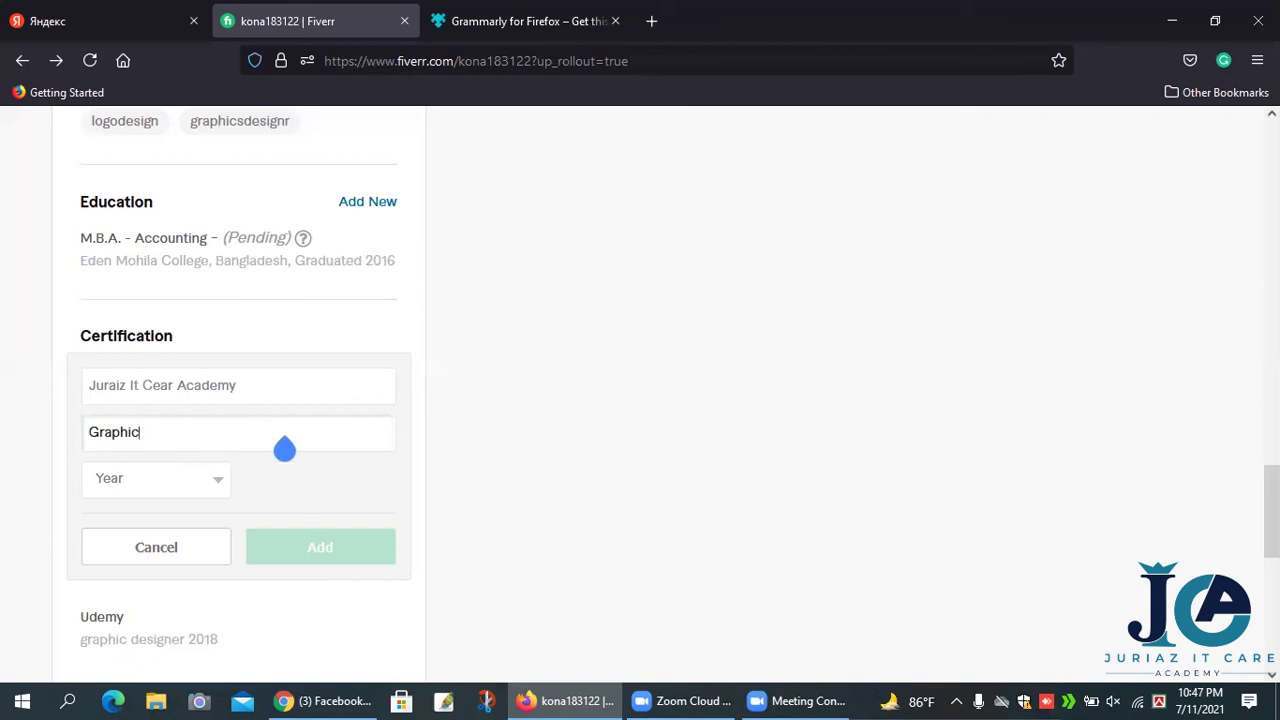
key("BackSpace")
key("BackSpace")
key("BackSpace")
key("BackSpace")
key("BackSpace")
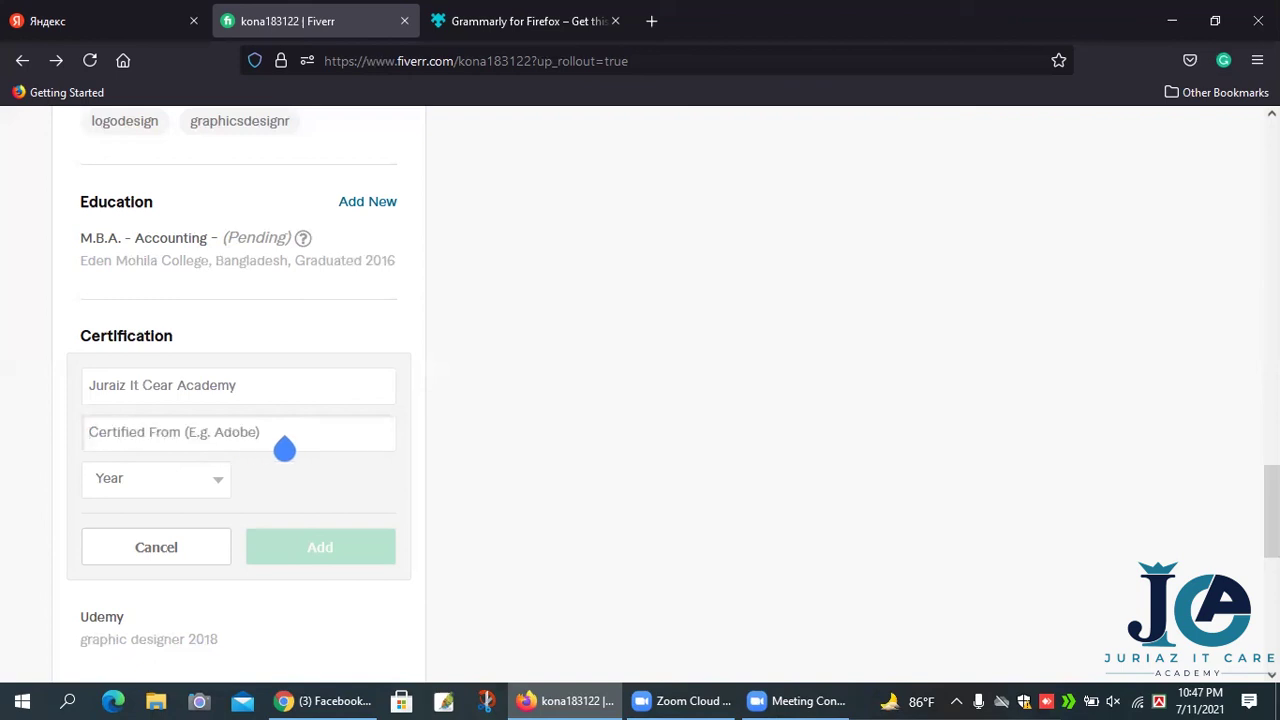
Step: Enter "Vedio Editing" as the certified-from text of the second certification
type("Ve")
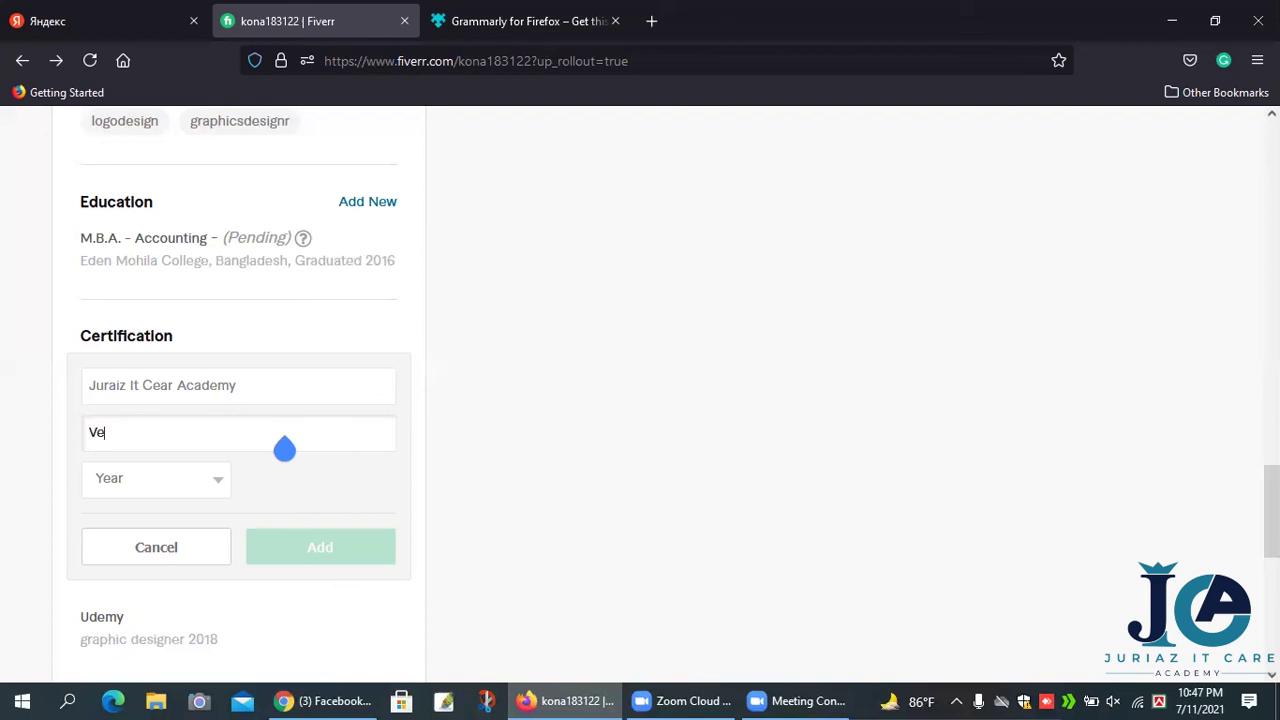
type("dio Aditing")
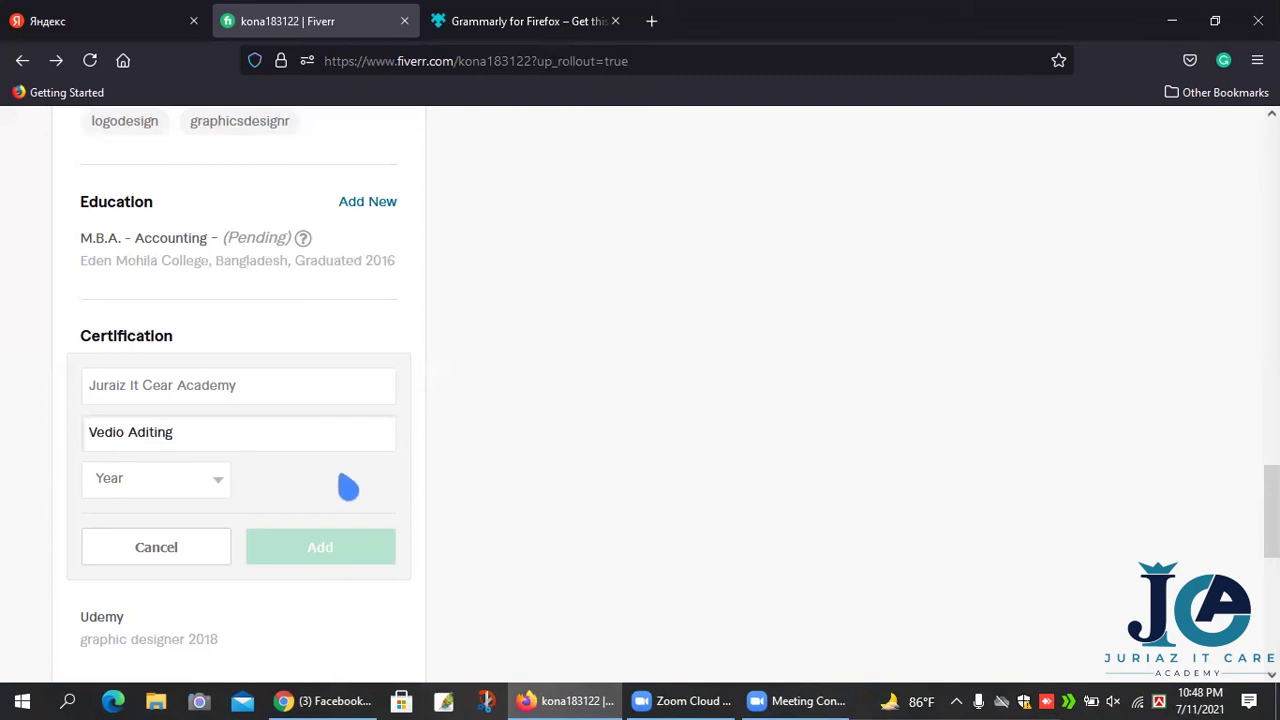
key("BackSpace")
key("BackSpace")
key("BackSpace")
key("BackSpace")
key("BackSpace")
key("BackSpace")
key("BackSpace")
type("Editing")
left_click(216, 489)
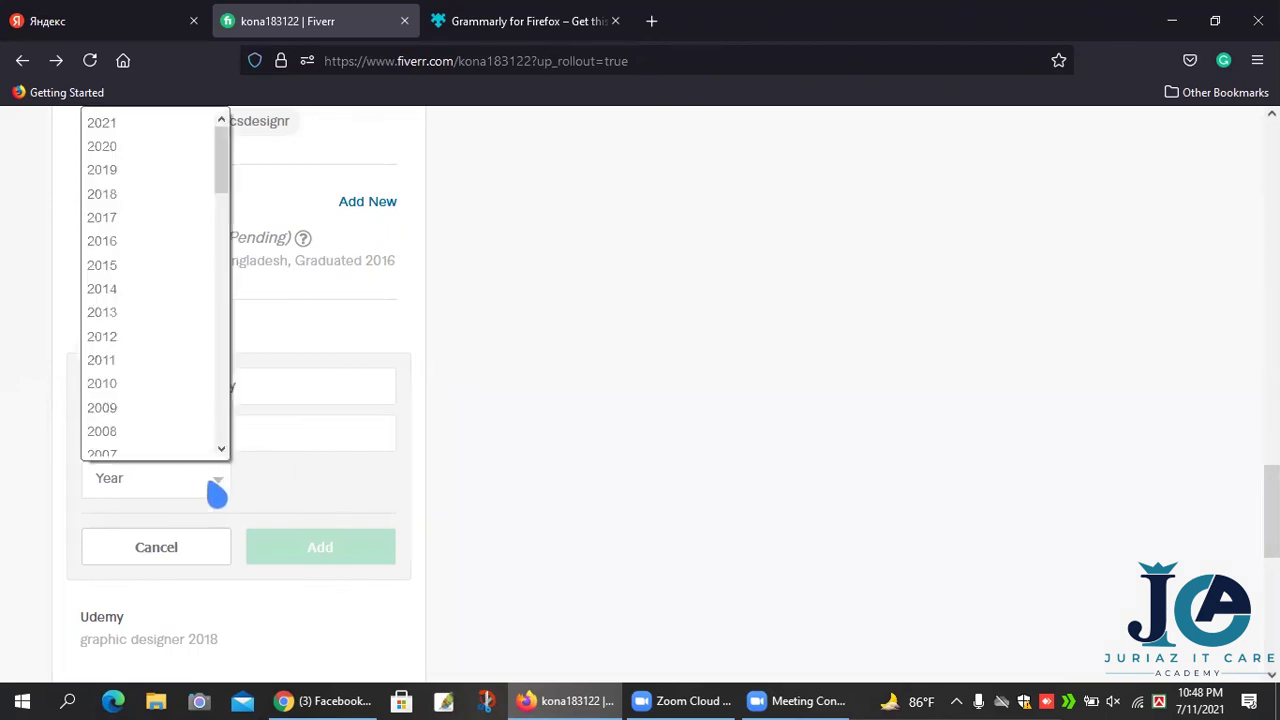
left_click(574, 456)
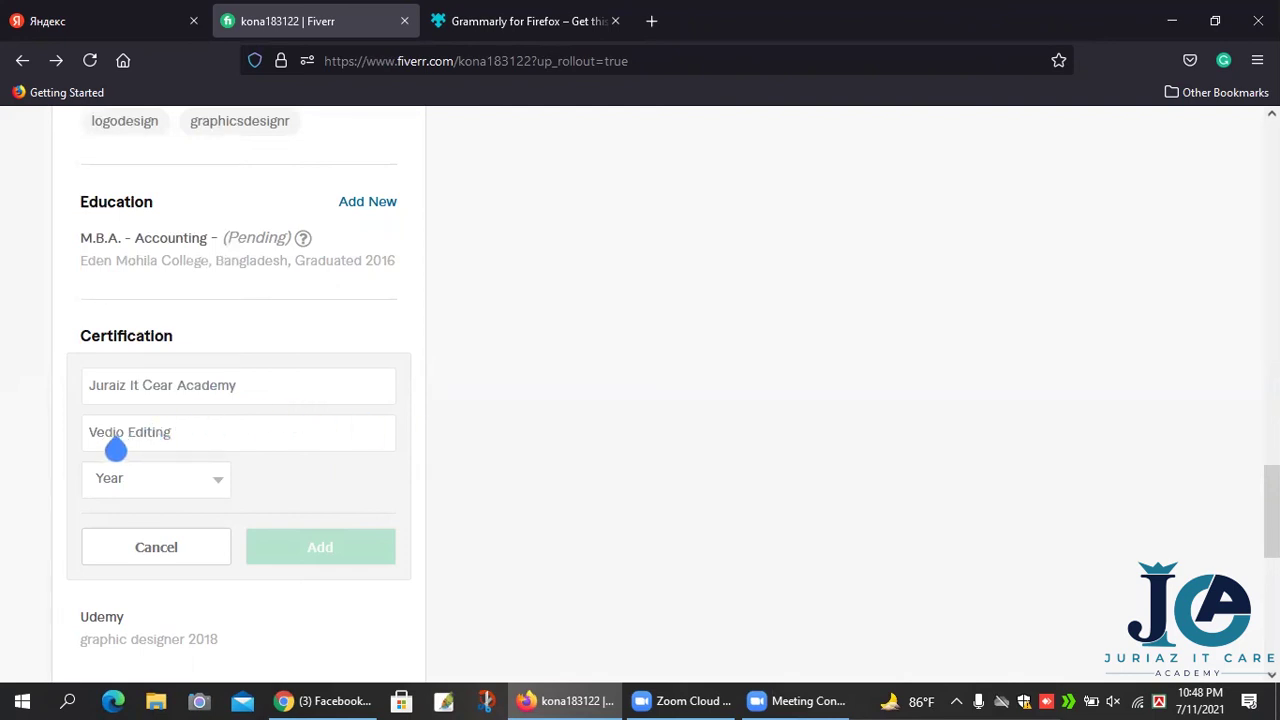
Step: Correct the spelling of the second certification's certified-from text so it reads "Video Editing"
double_click(115, 450)
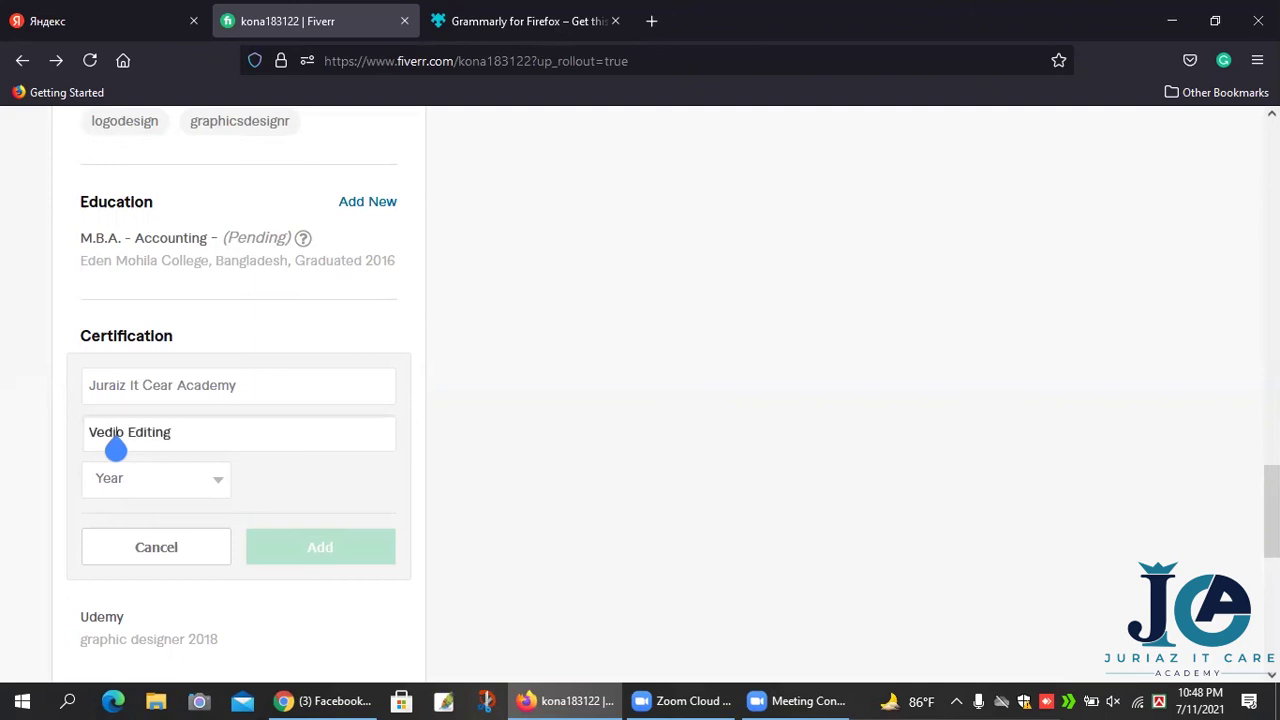
key("BackSpace")
type("Video")
left_click_drag(115, 451, 181, 451)
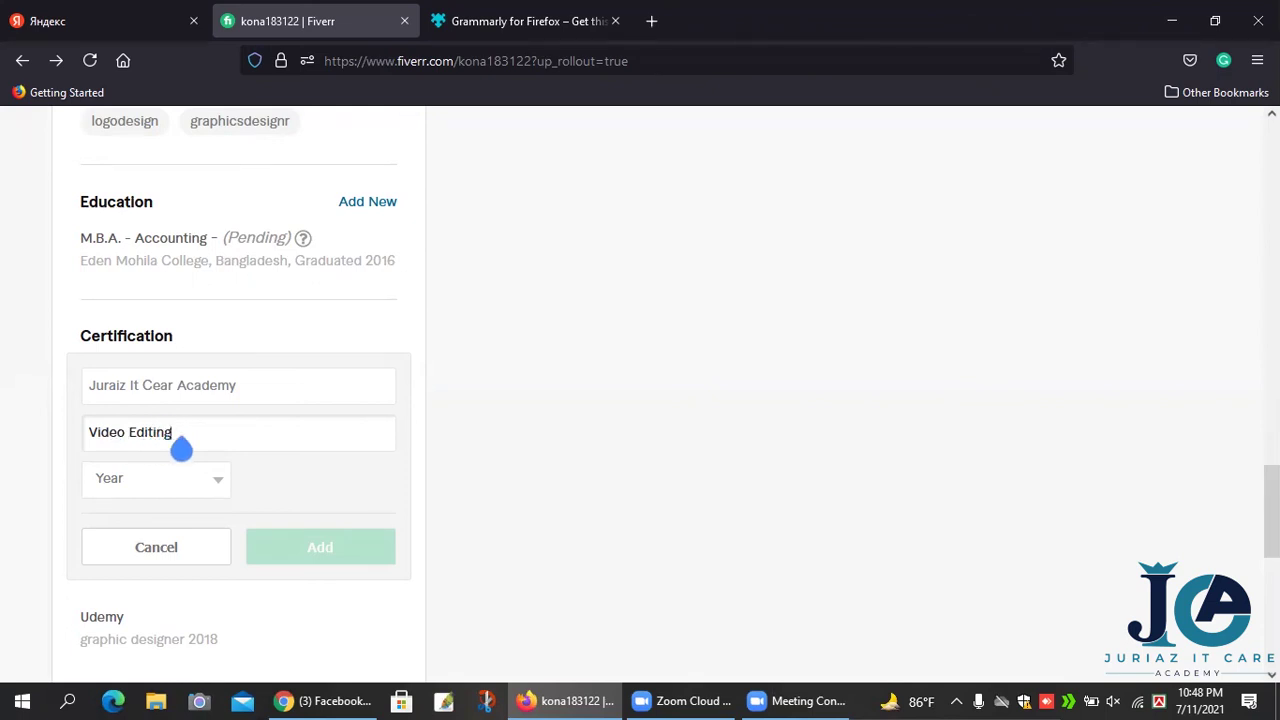
Step: Set the second certification's year to 2018 and add the certification to the profile
left_click(218, 488)
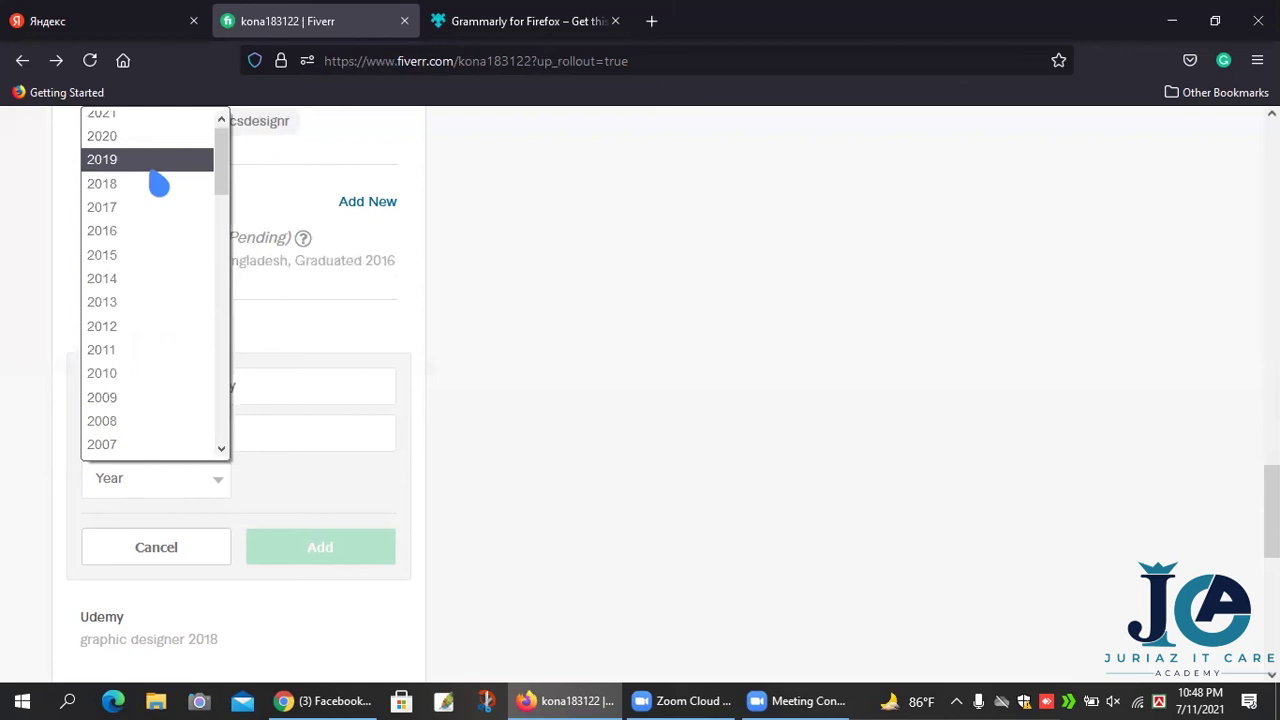
left_click(158, 185)
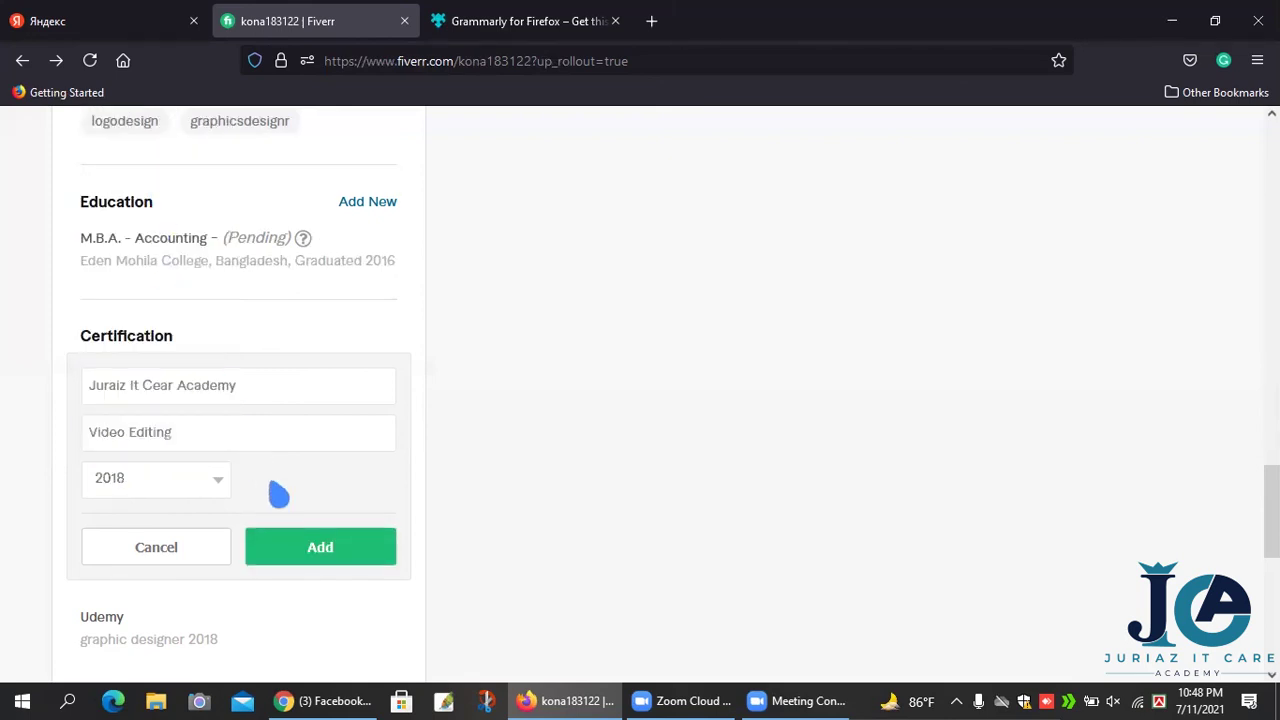
left_click(294, 548)
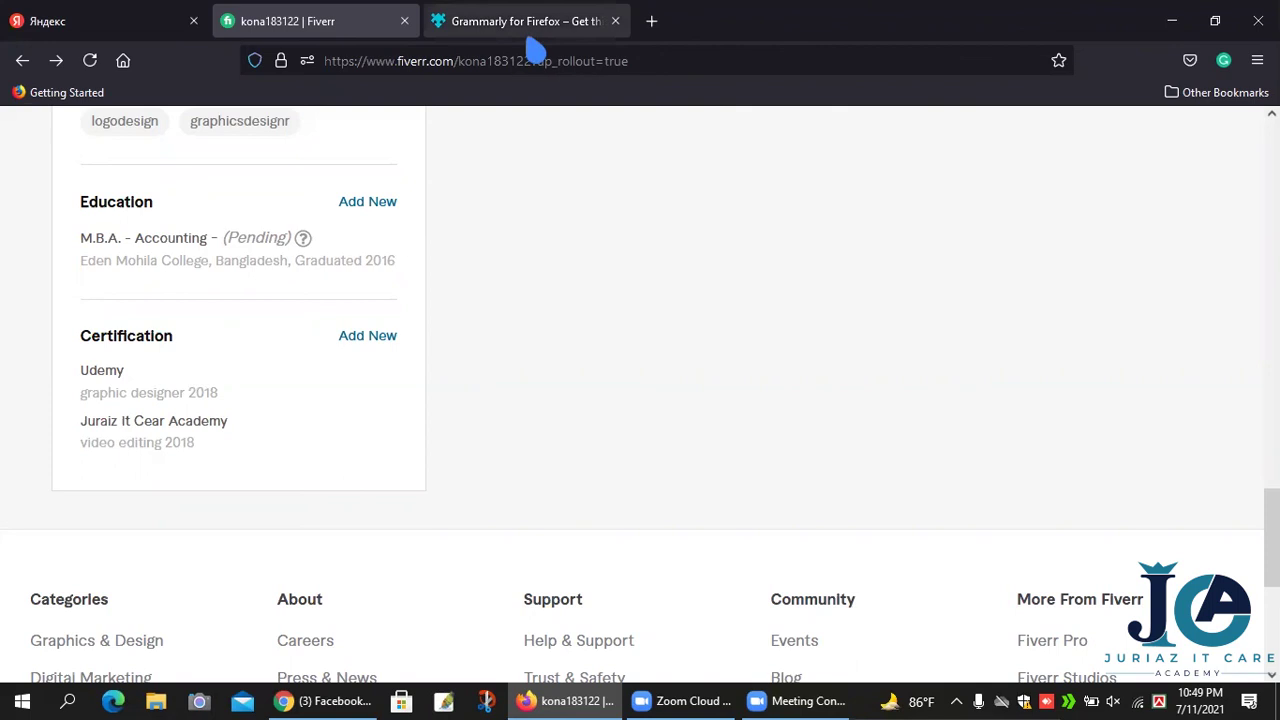
Step: Review the profile sections from the certifications up through skills, languages and description to the profile header
scroll(535, 252, "up", 2)
scroll(535, 252, "up", 5)
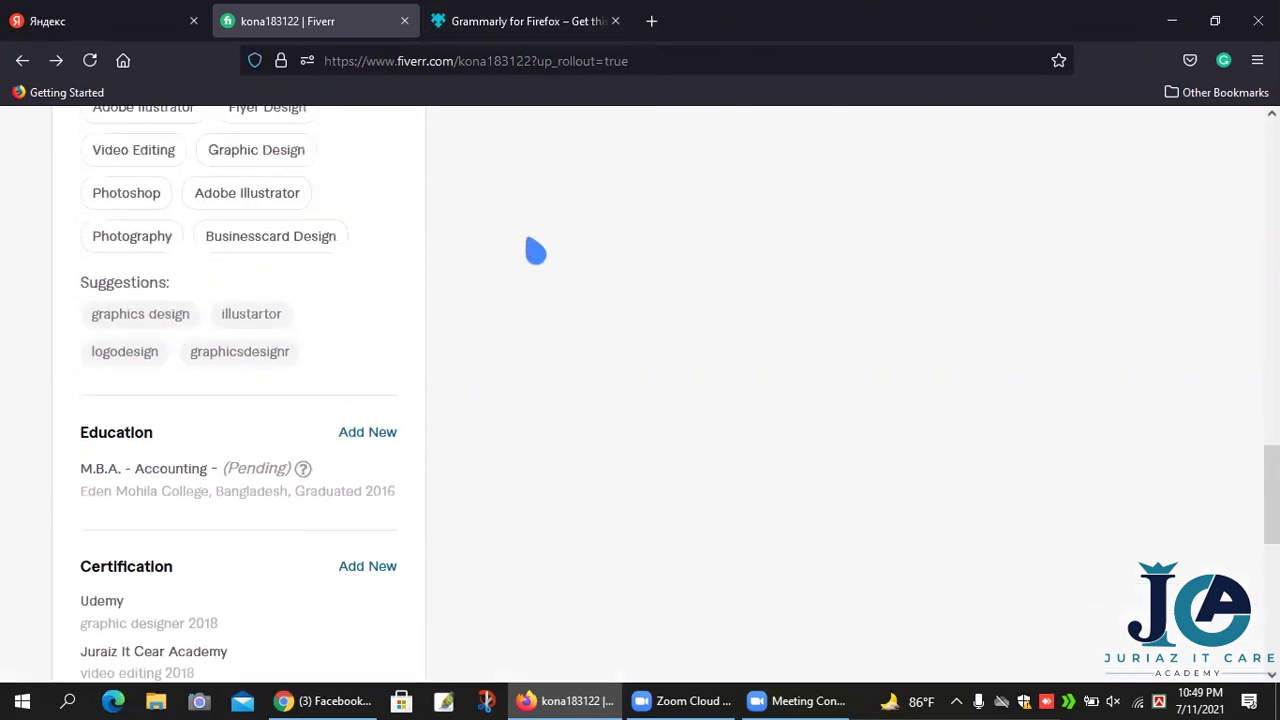
scroll(535, 252, "up", 1)
scroll(535, 252, "down", 1)
scroll(535, 252, "up", 3)
scroll(535, 252, "up", 6)
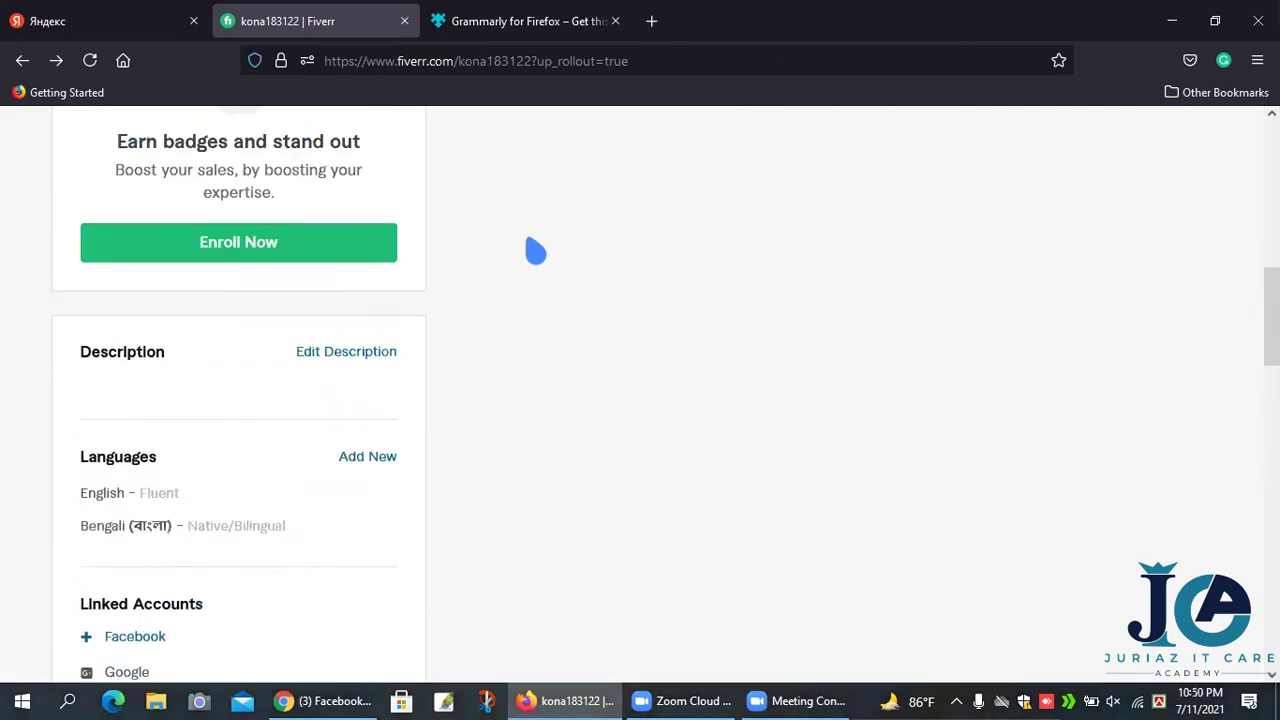
scroll(535, 252, "up", 2)
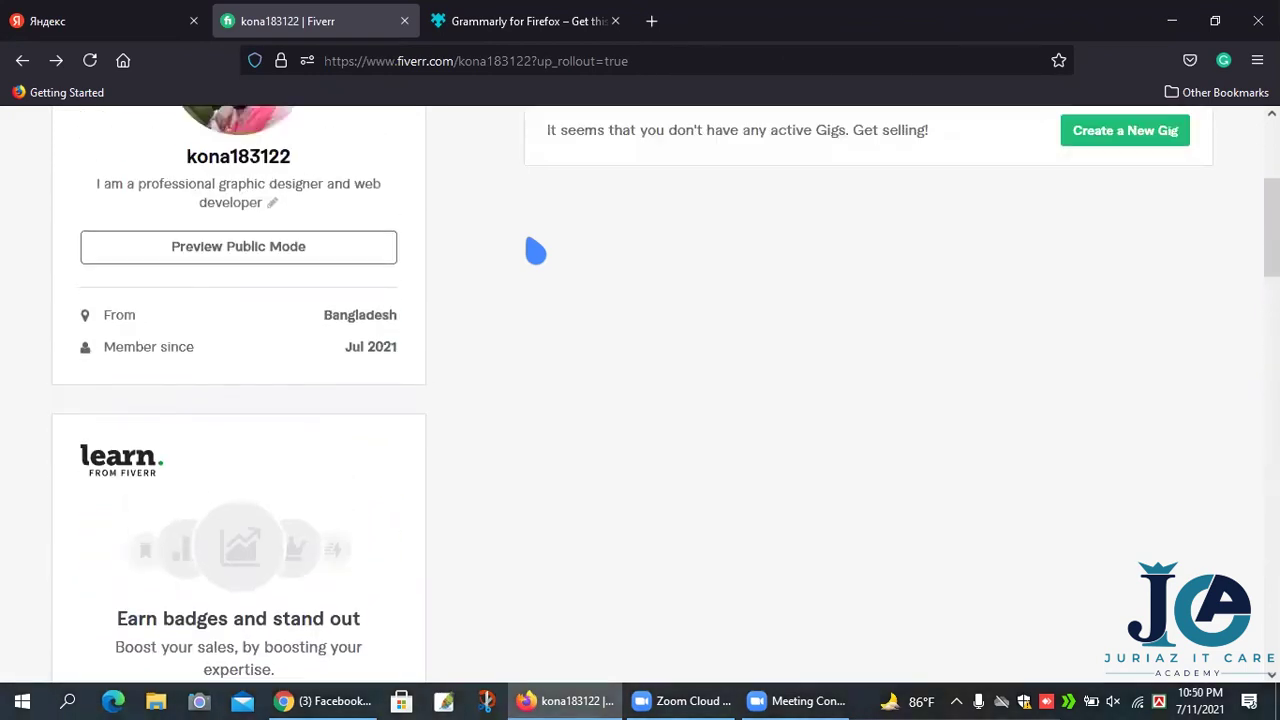
scroll(535, 252, "up", 1)
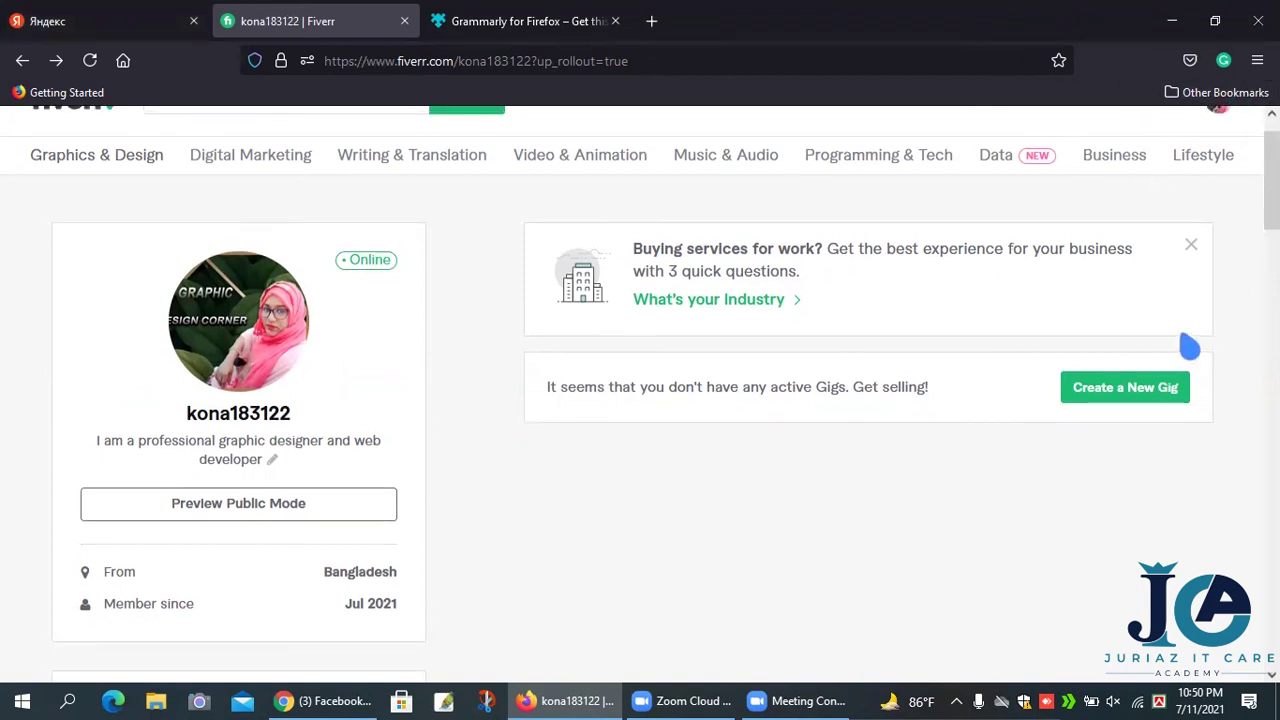
scroll(1183, 348, "up", 1)
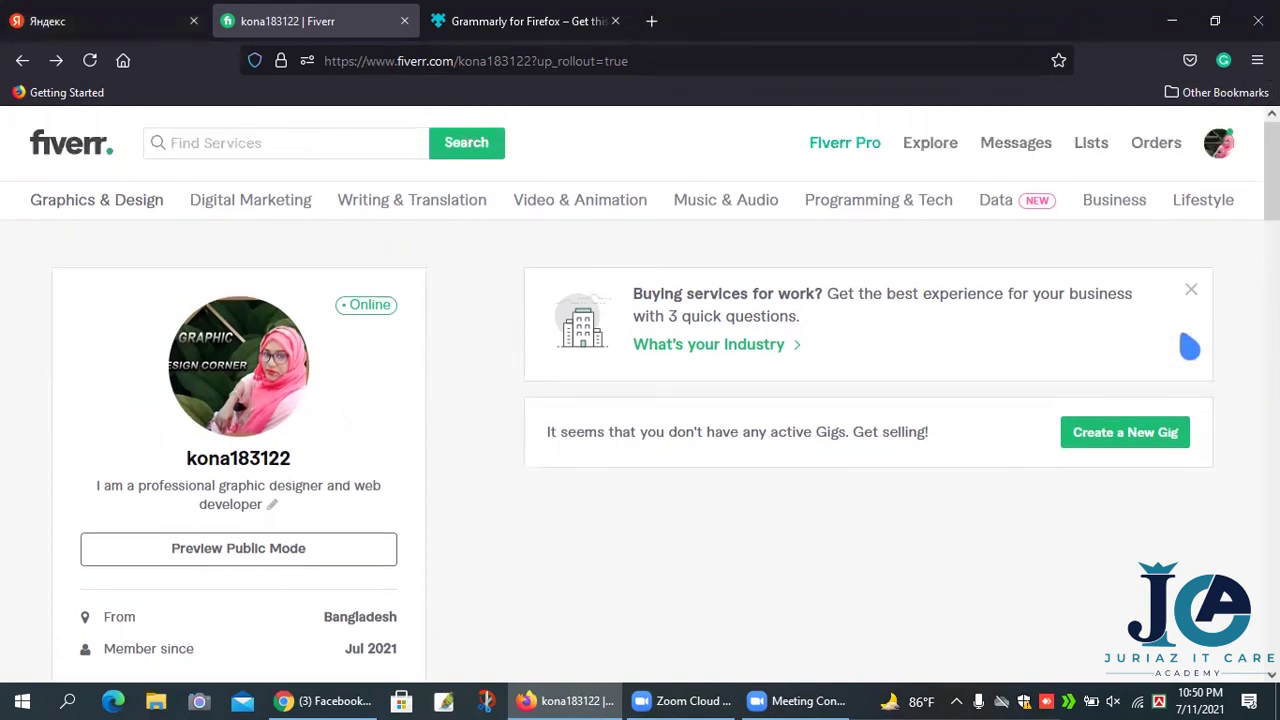
Step: Open the account settings page for the seller account
left_click(1220, 146)
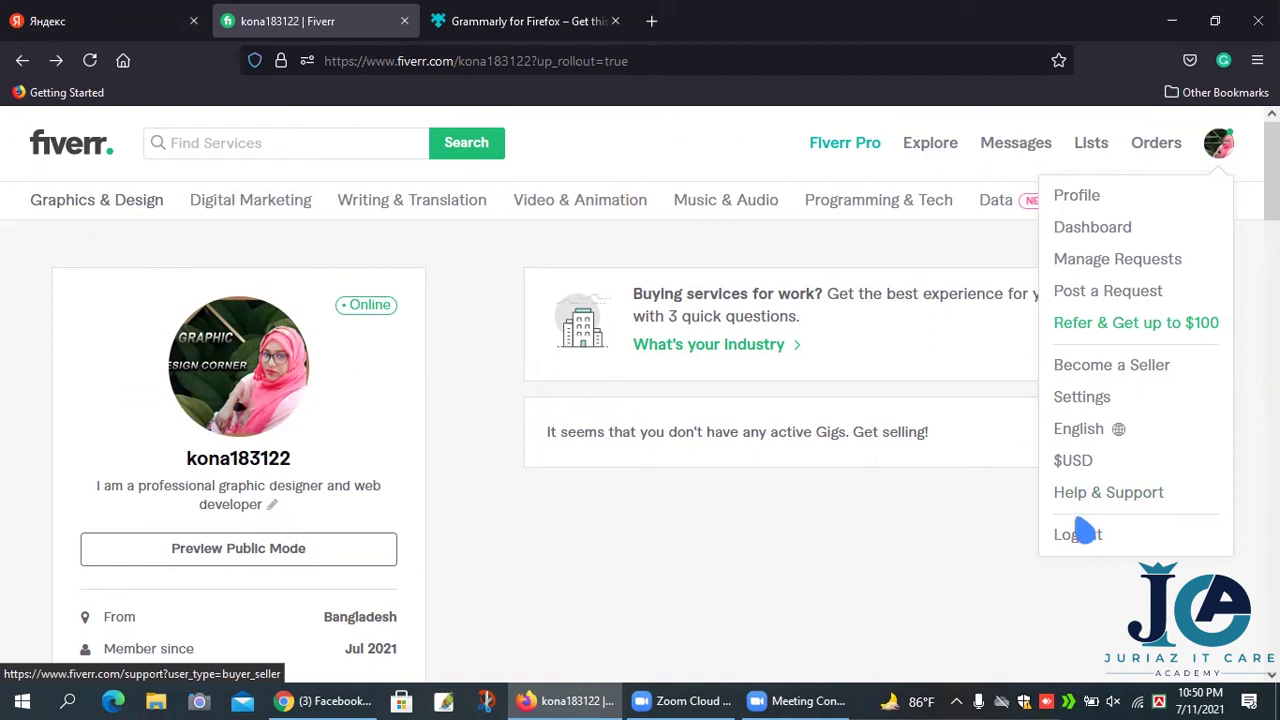
left_click(1071, 400)
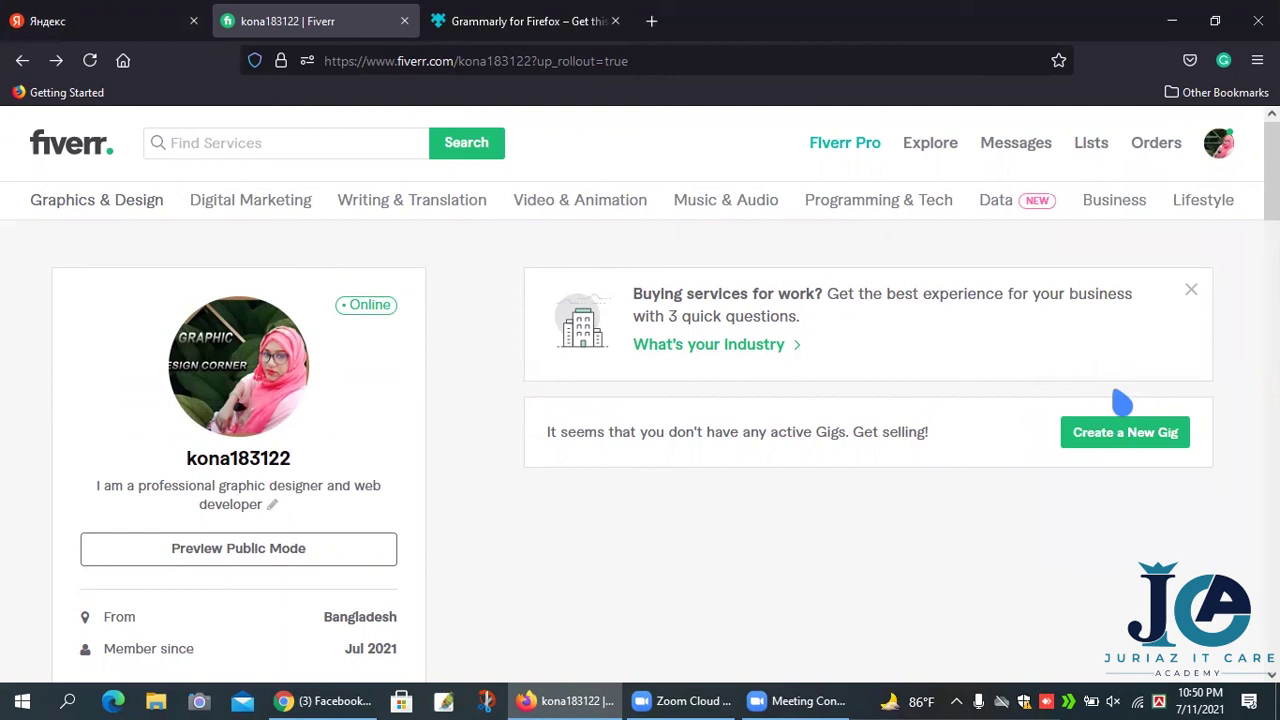
left_click(1220, 145)
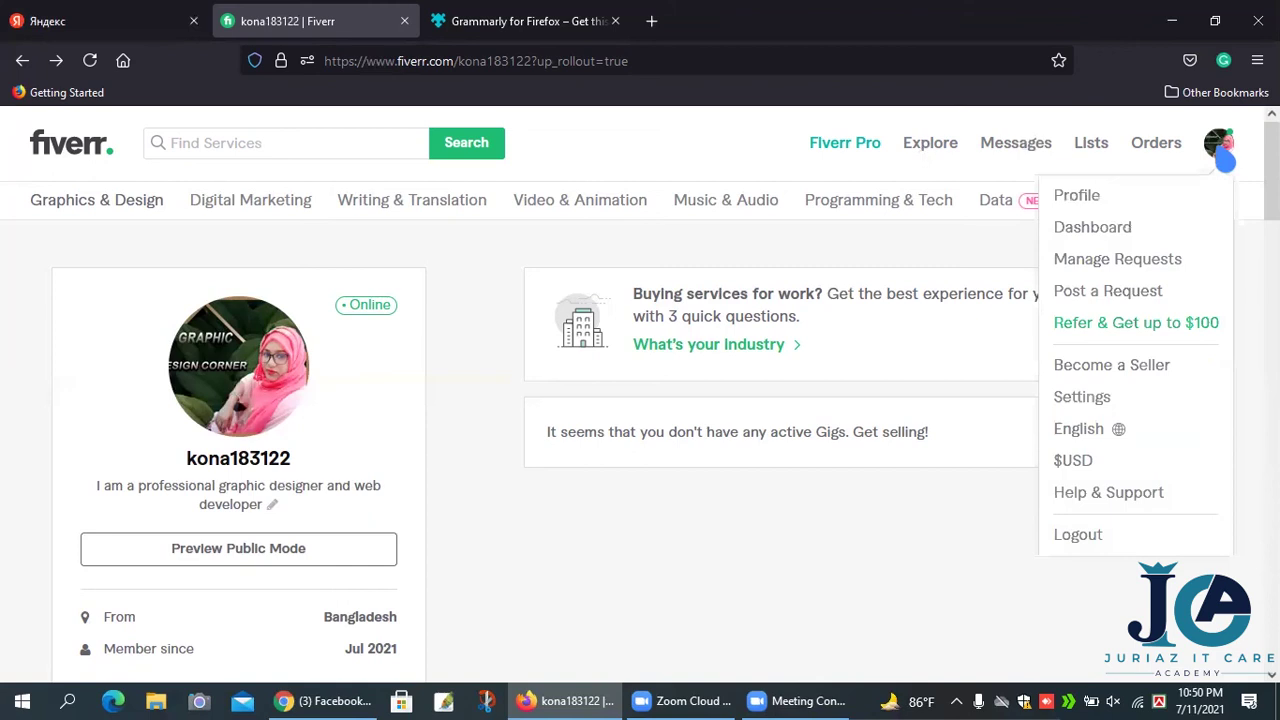
left_click(1100, 404)
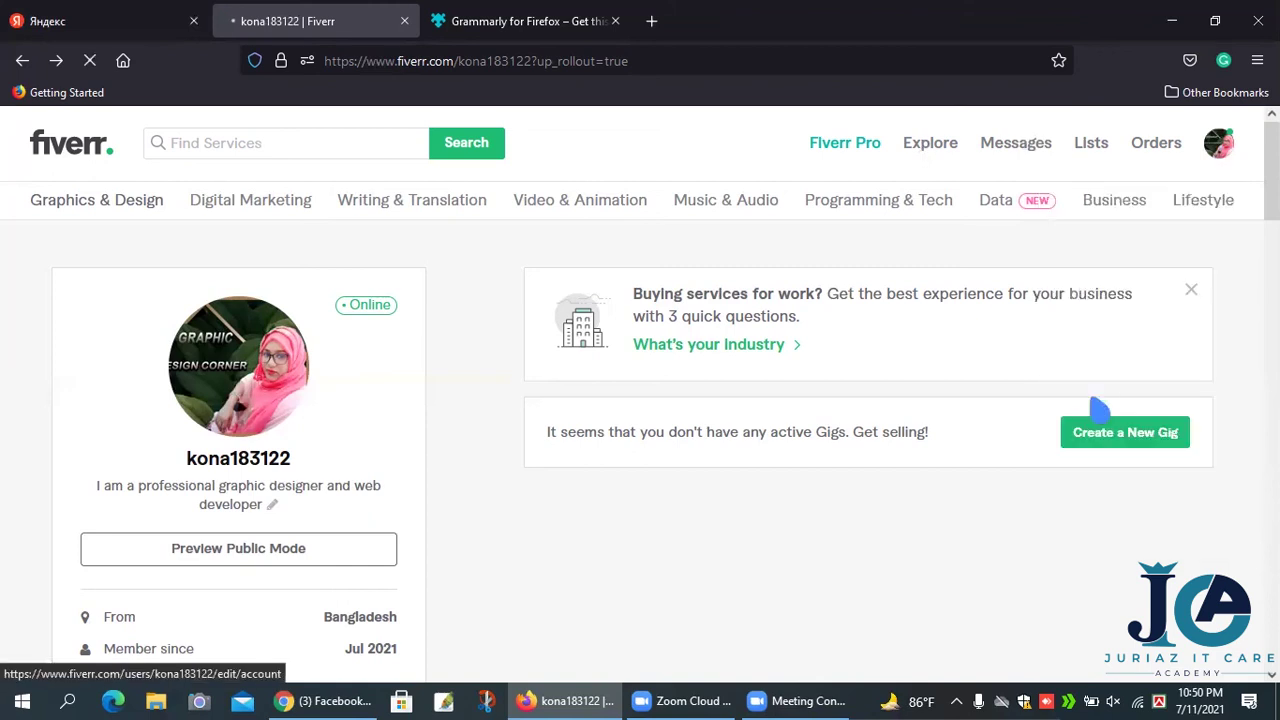